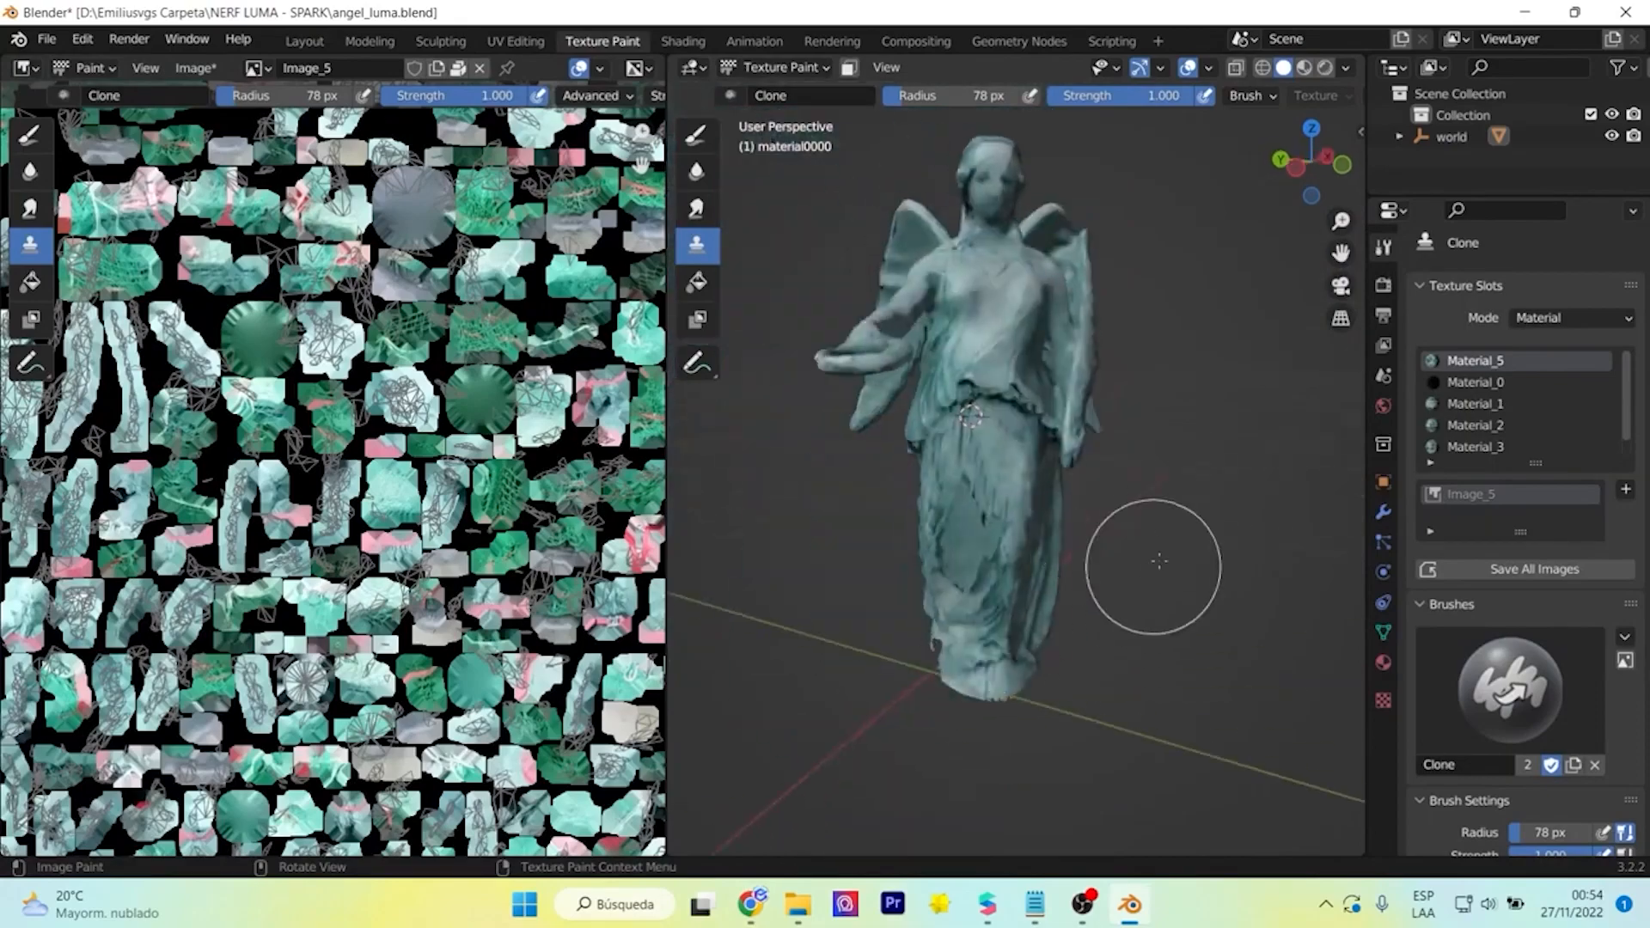
middle_click_drag(1159, 561, 1083, 525)
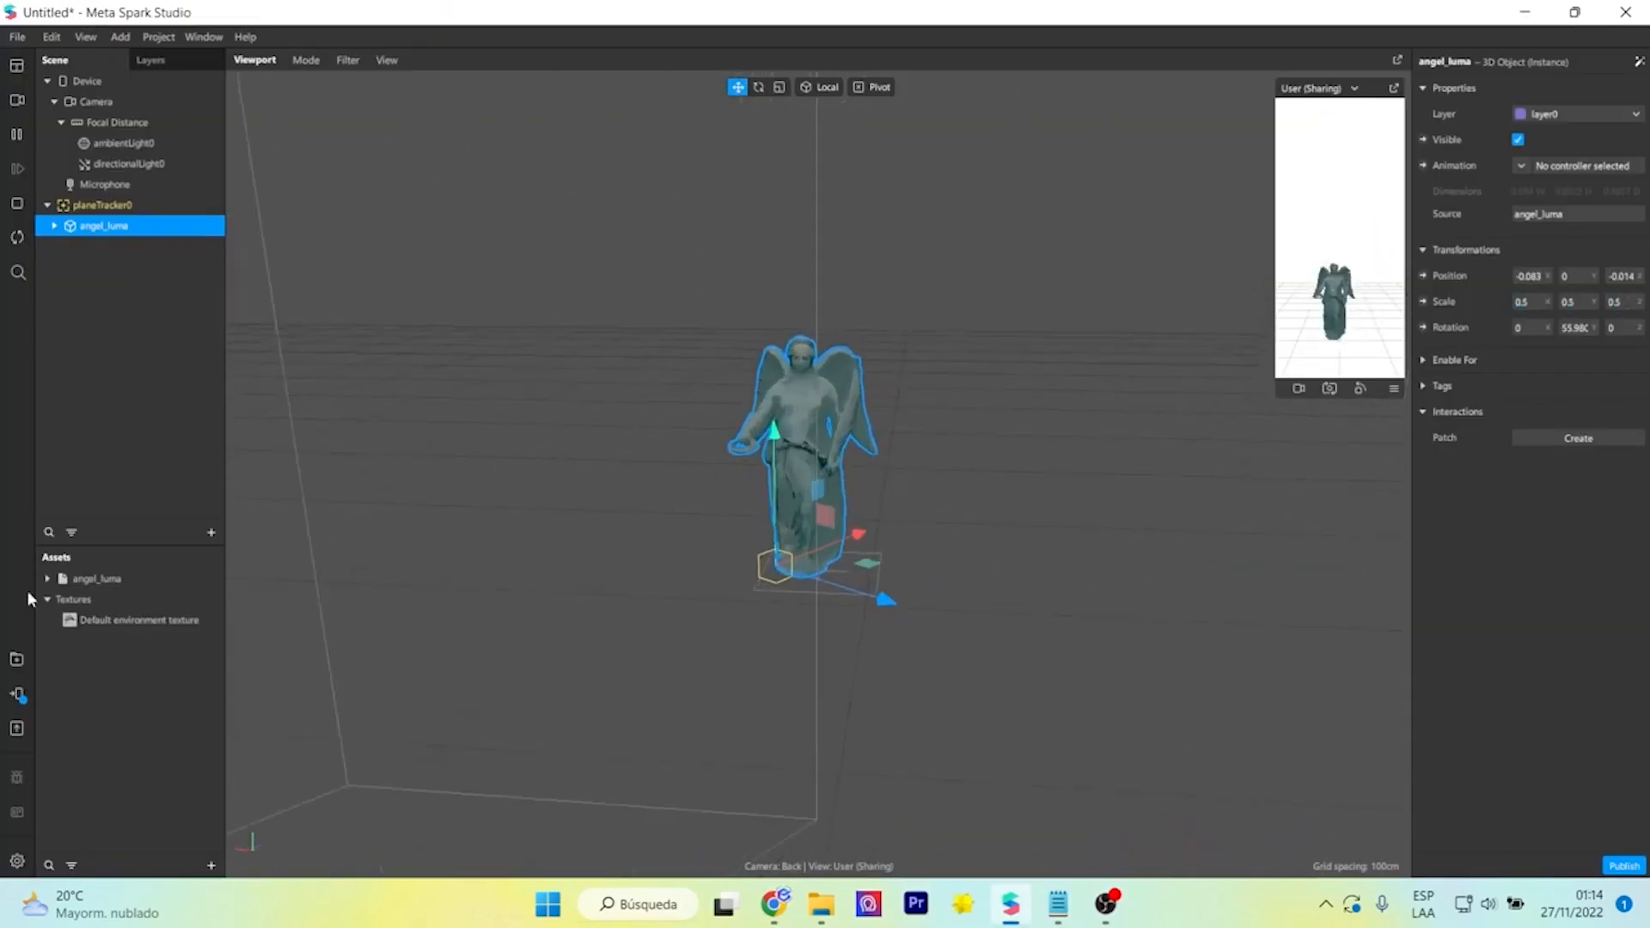
left_click(48, 579)
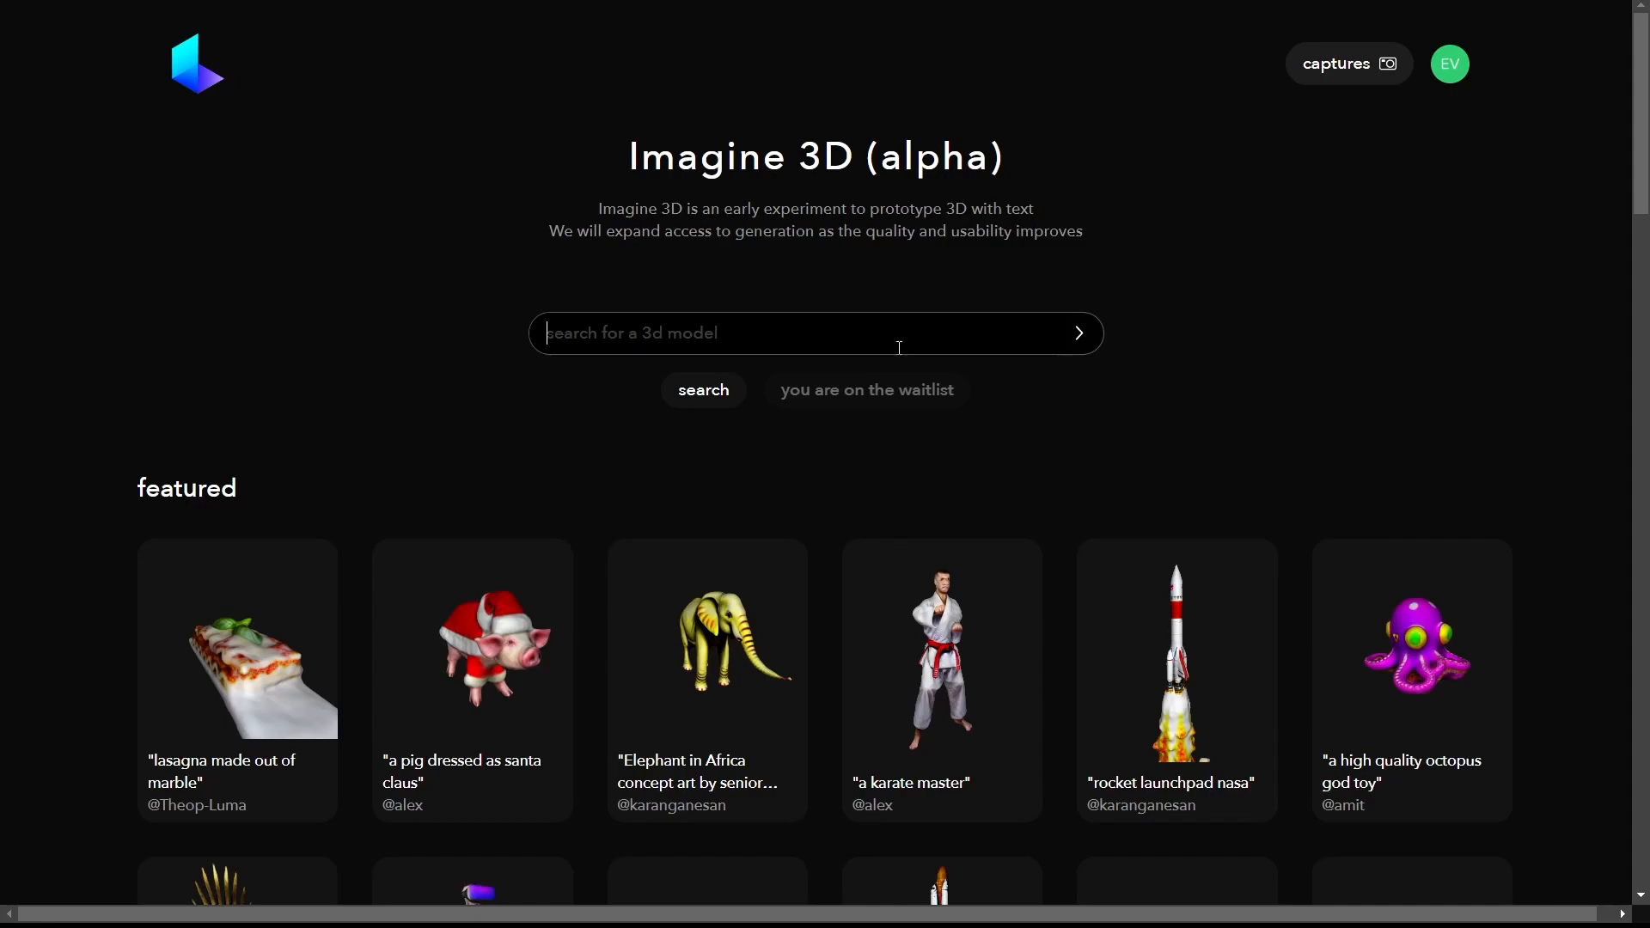
- Browse the Imagine 3D gallery, download the "ant man" model as a GLB file and close its preview
scroll(998, 370, "down", 10)
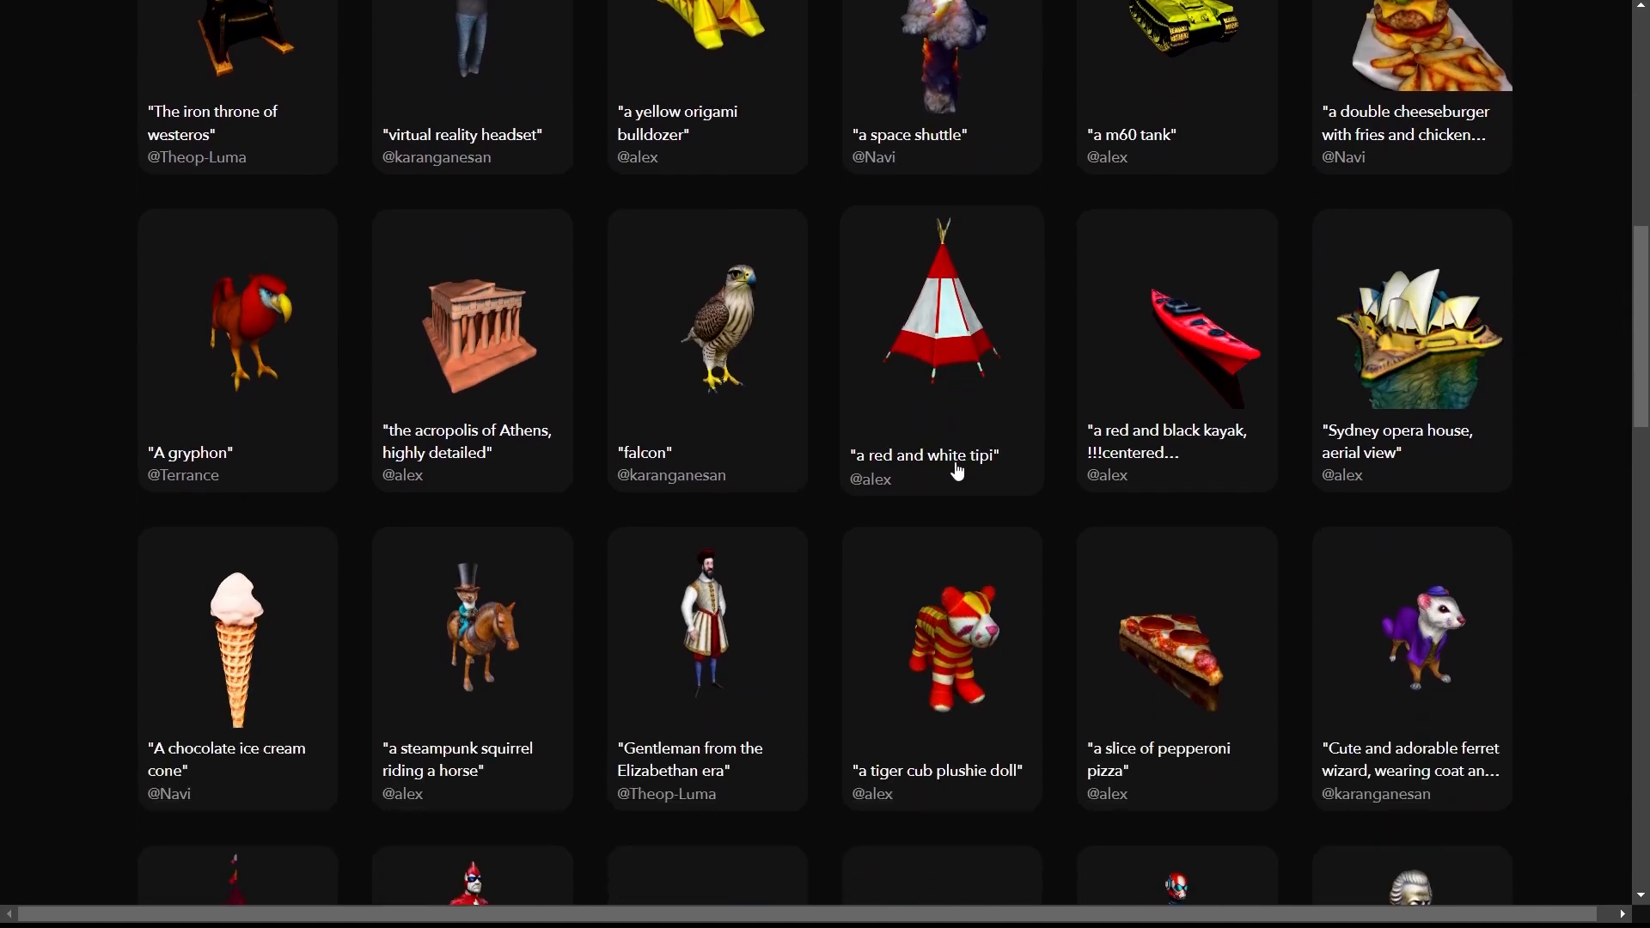
scroll(961, 465, "up", 11)
left_click(661, 315)
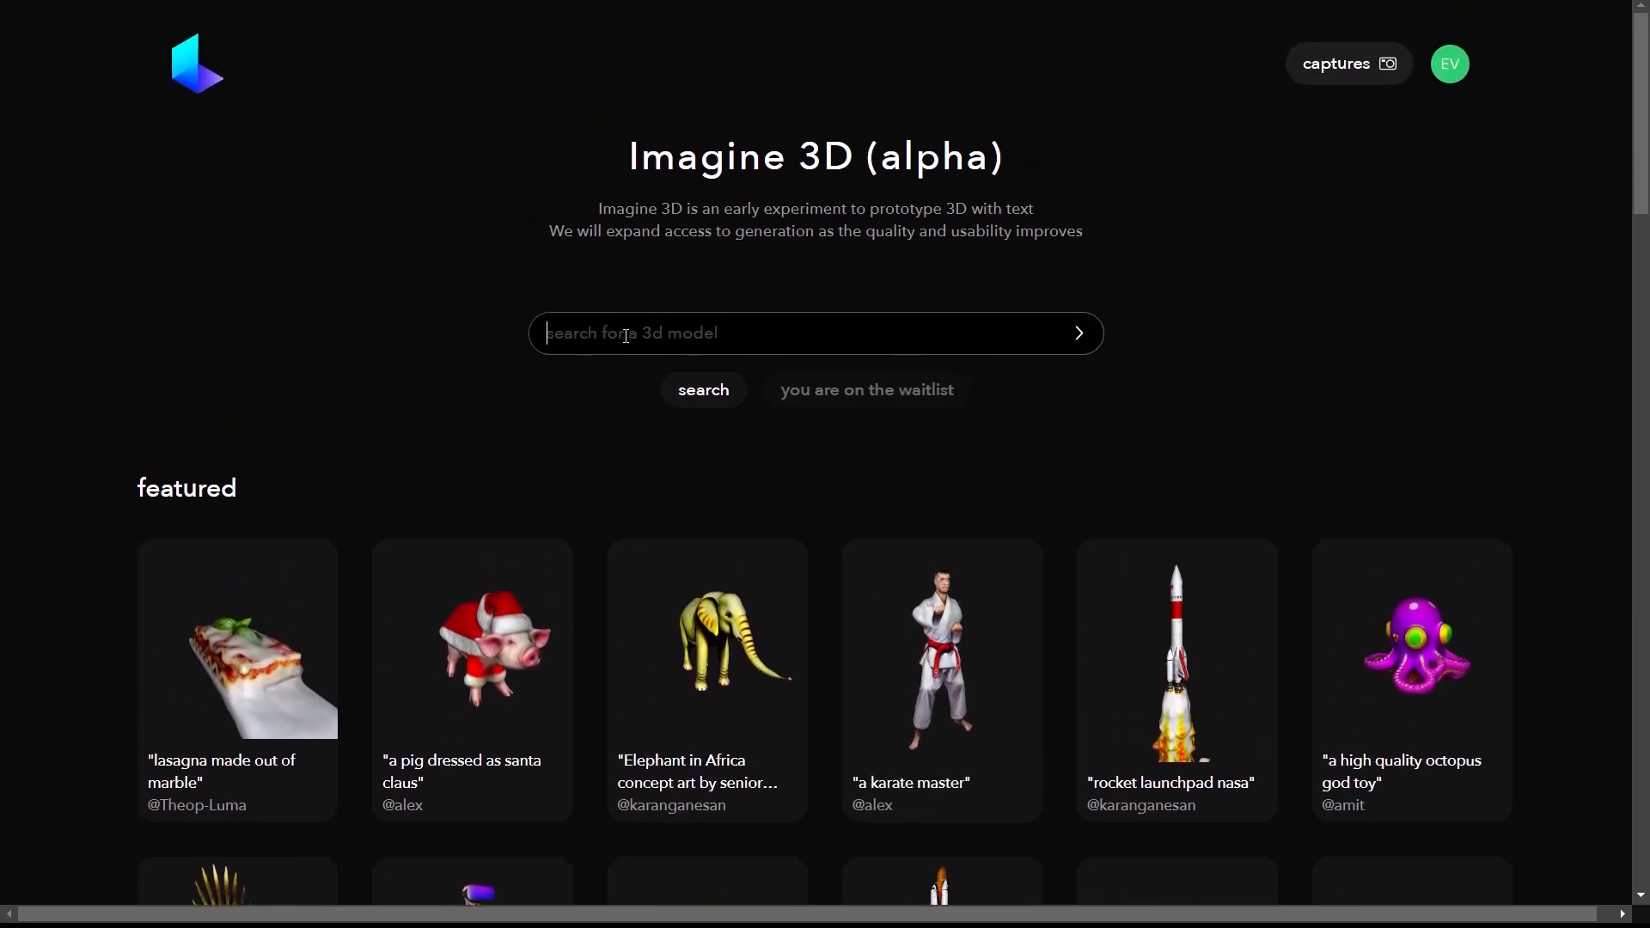
scroll(1242, 395, "down", 3)
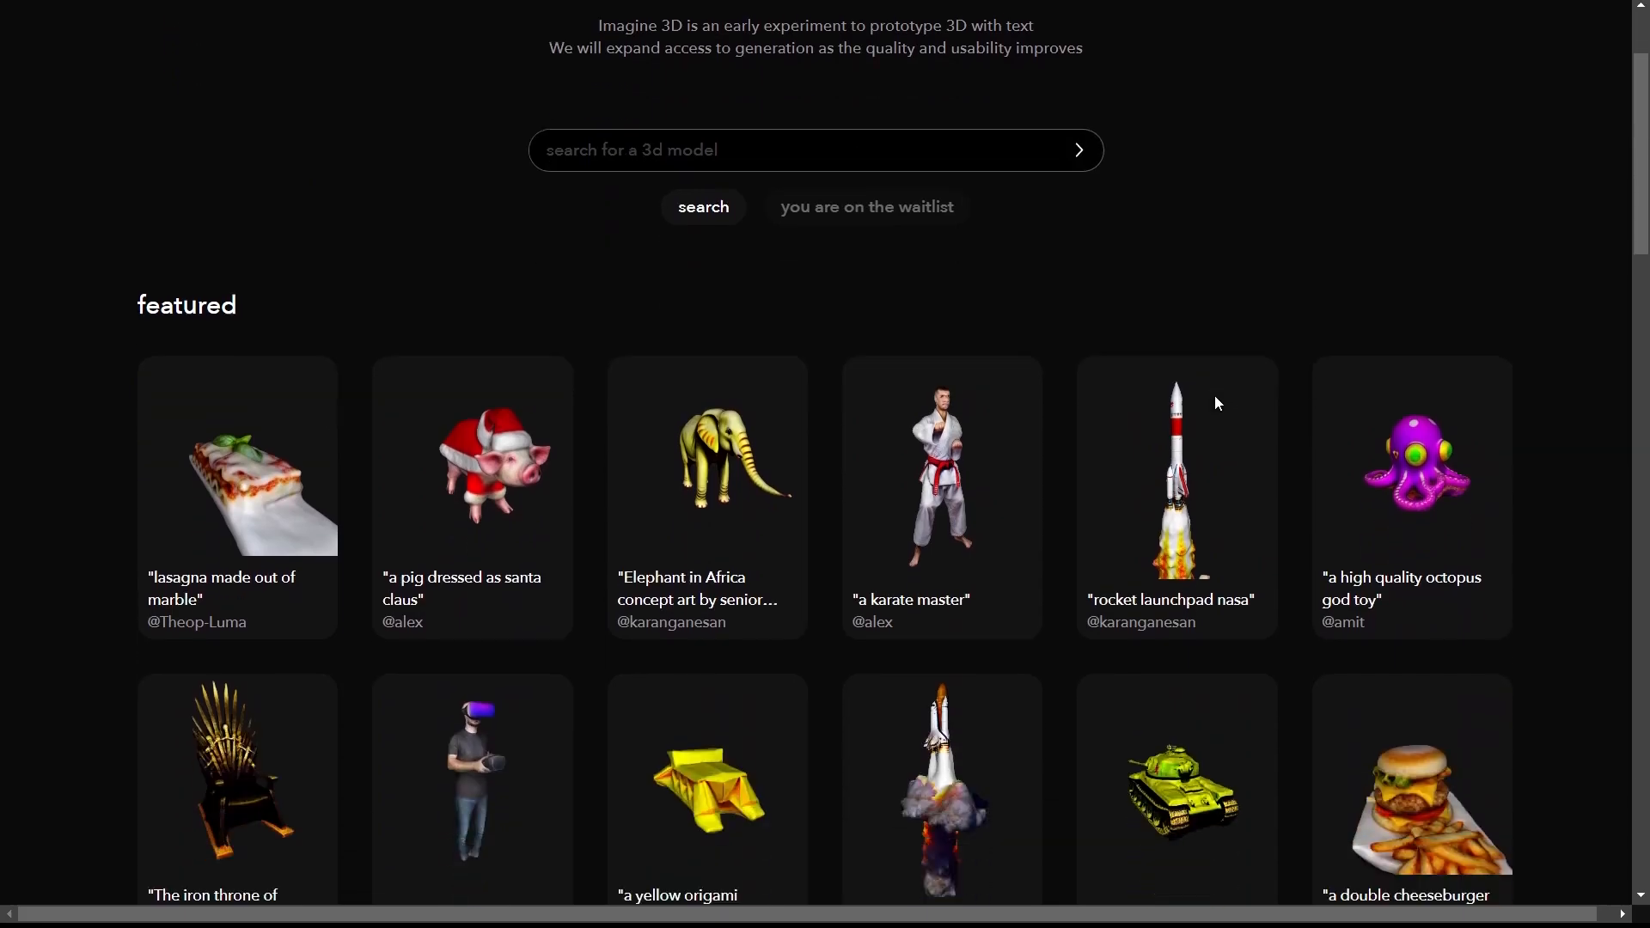
scroll(933, 367, "down", 8)
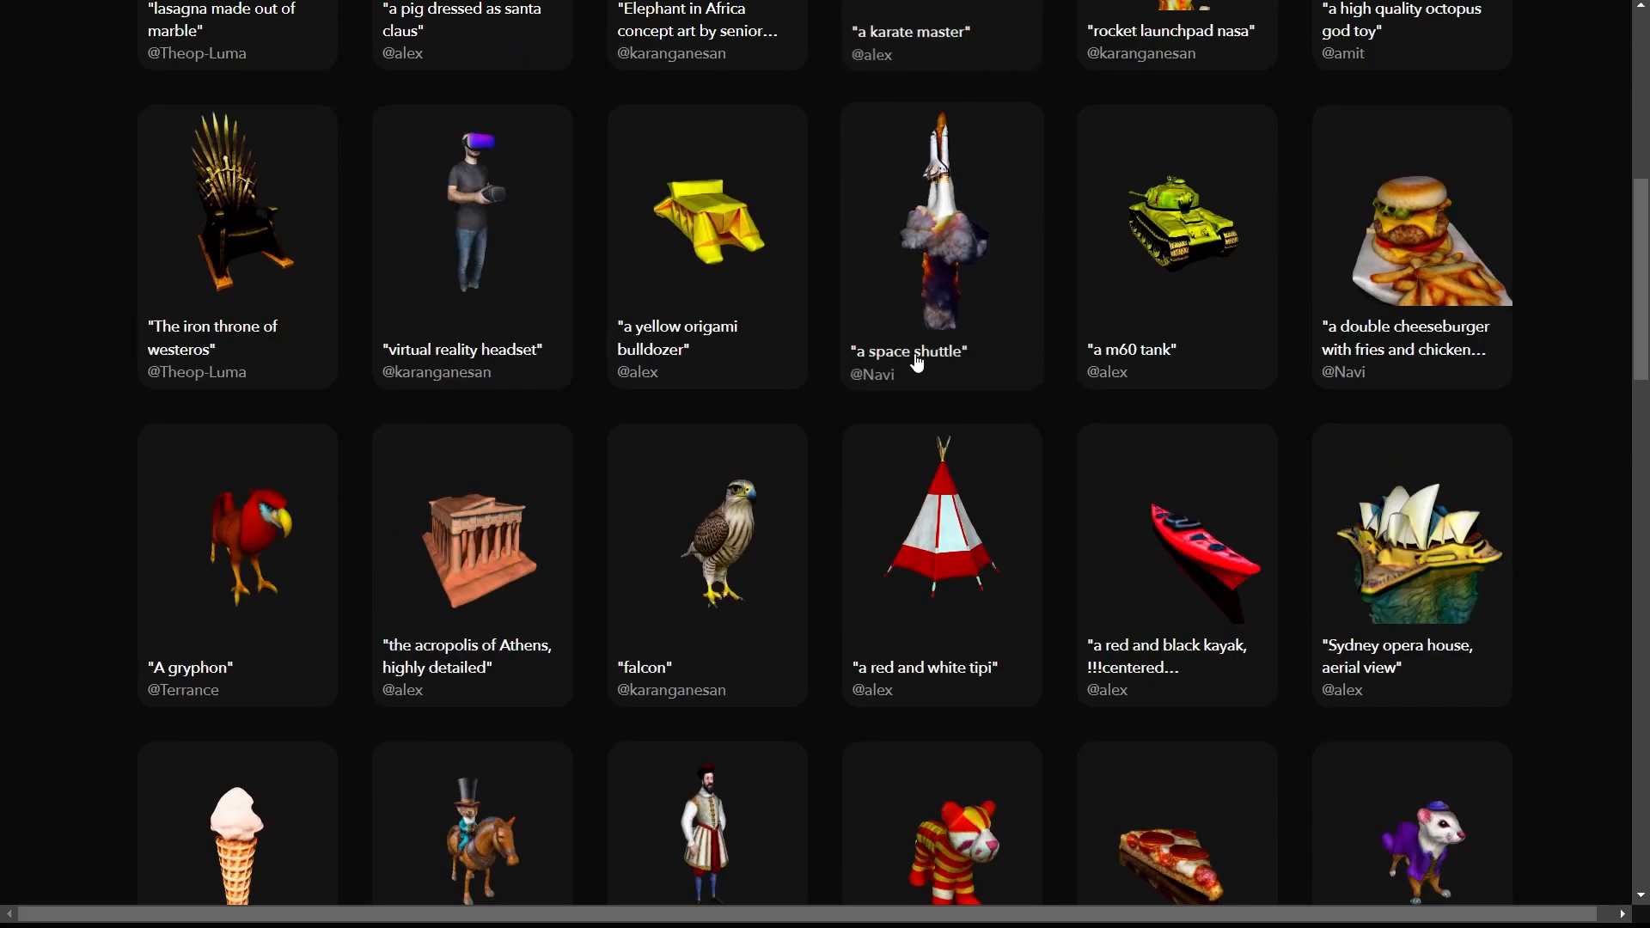
scroll(918, 364, "down", 2)
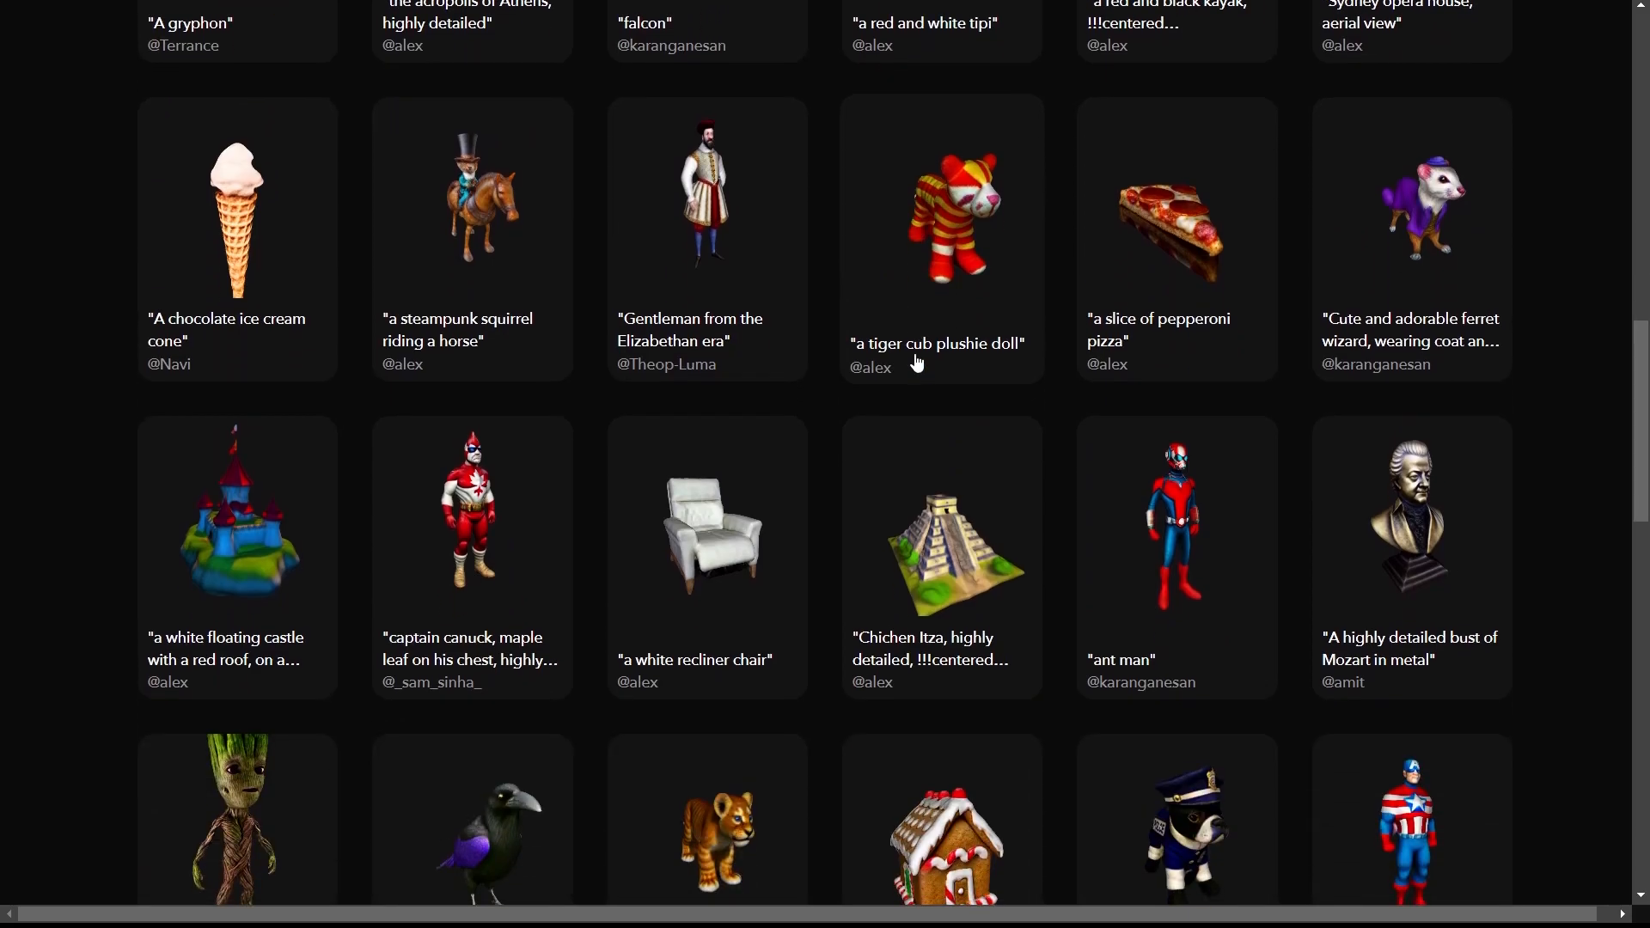
left_click(1196, 502)
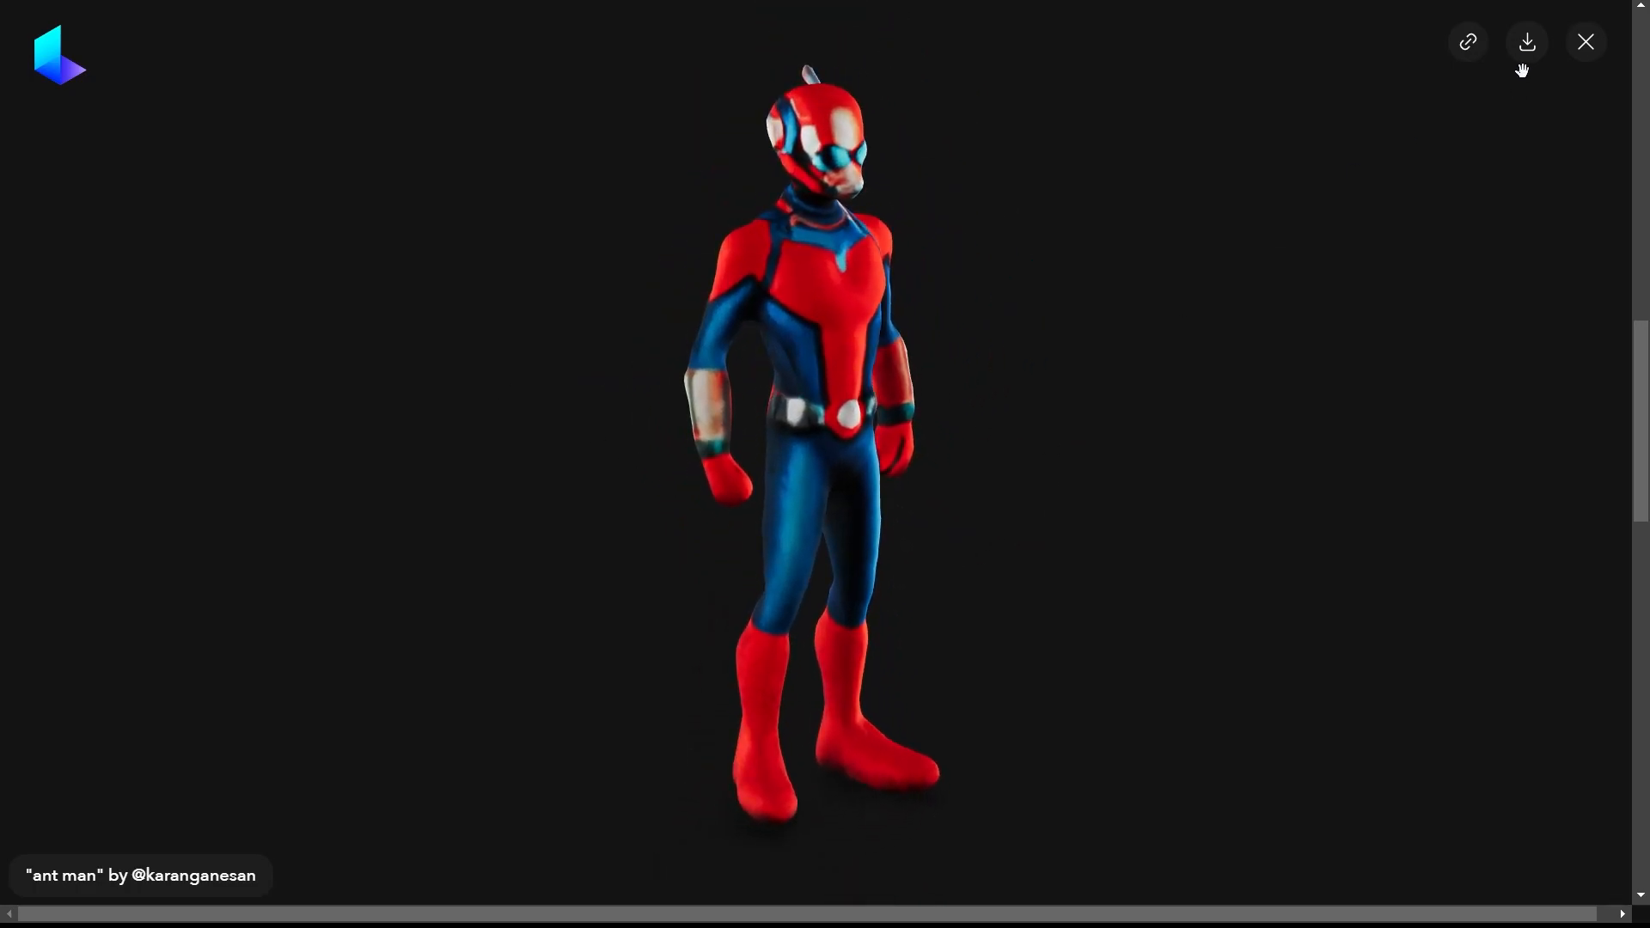
left_click(1523, 146)
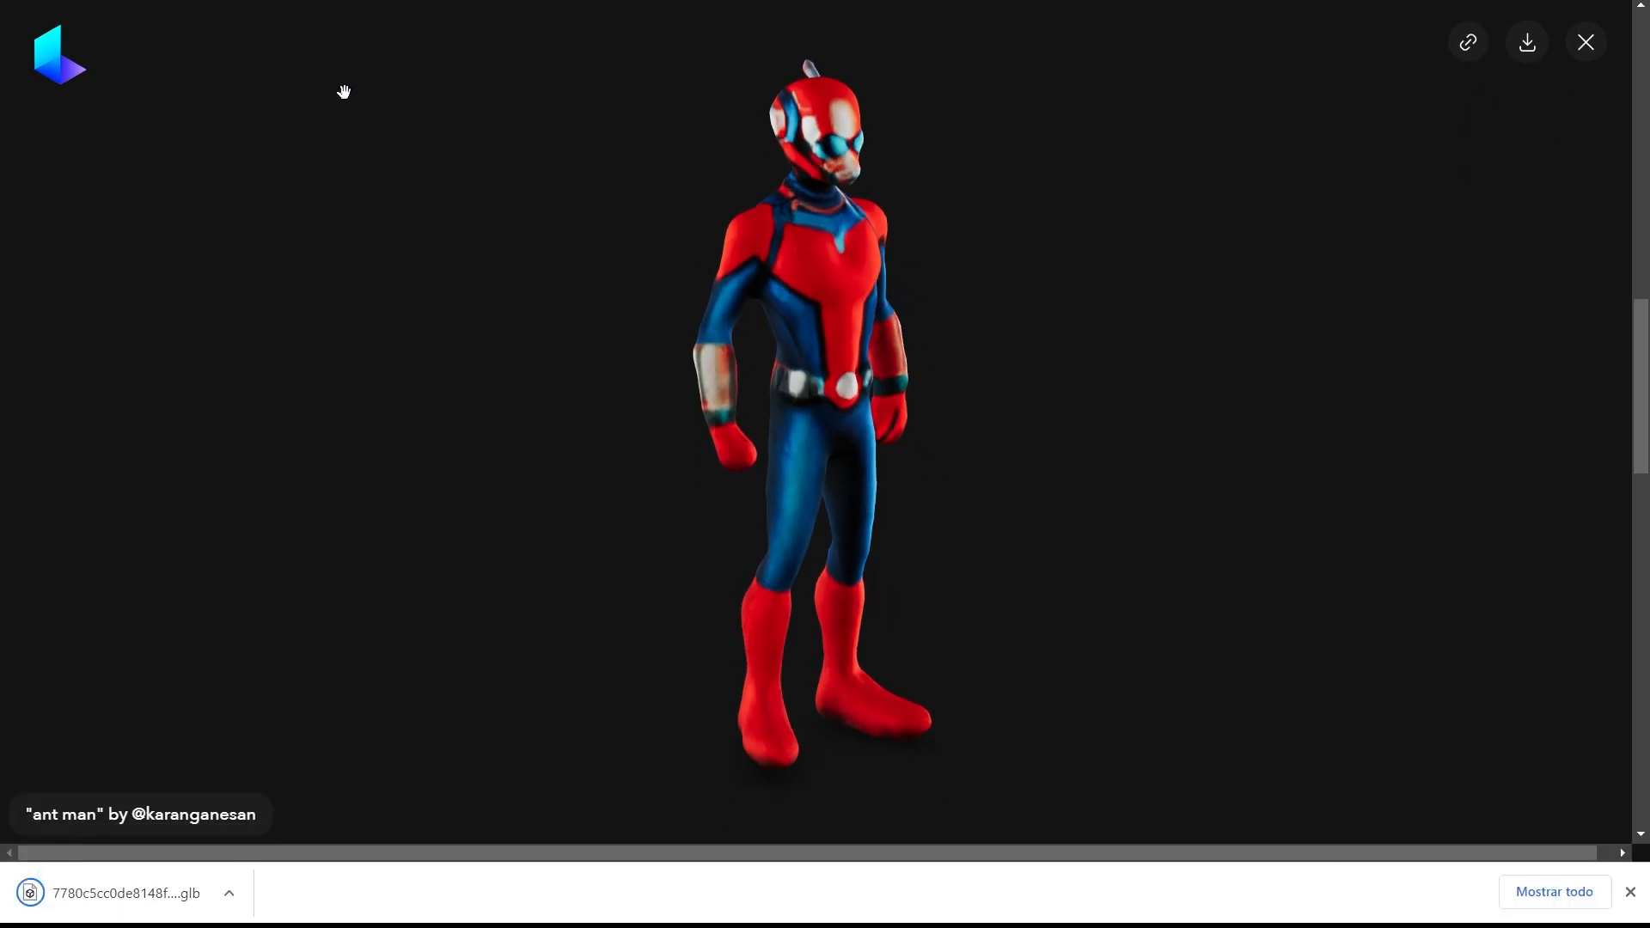
left_click(1629, 891)
left_click(1588, 41)
- Download the "batman in white" model from the gallery as a GLB file and close its preview
scroll(715, 479, "down", 3)
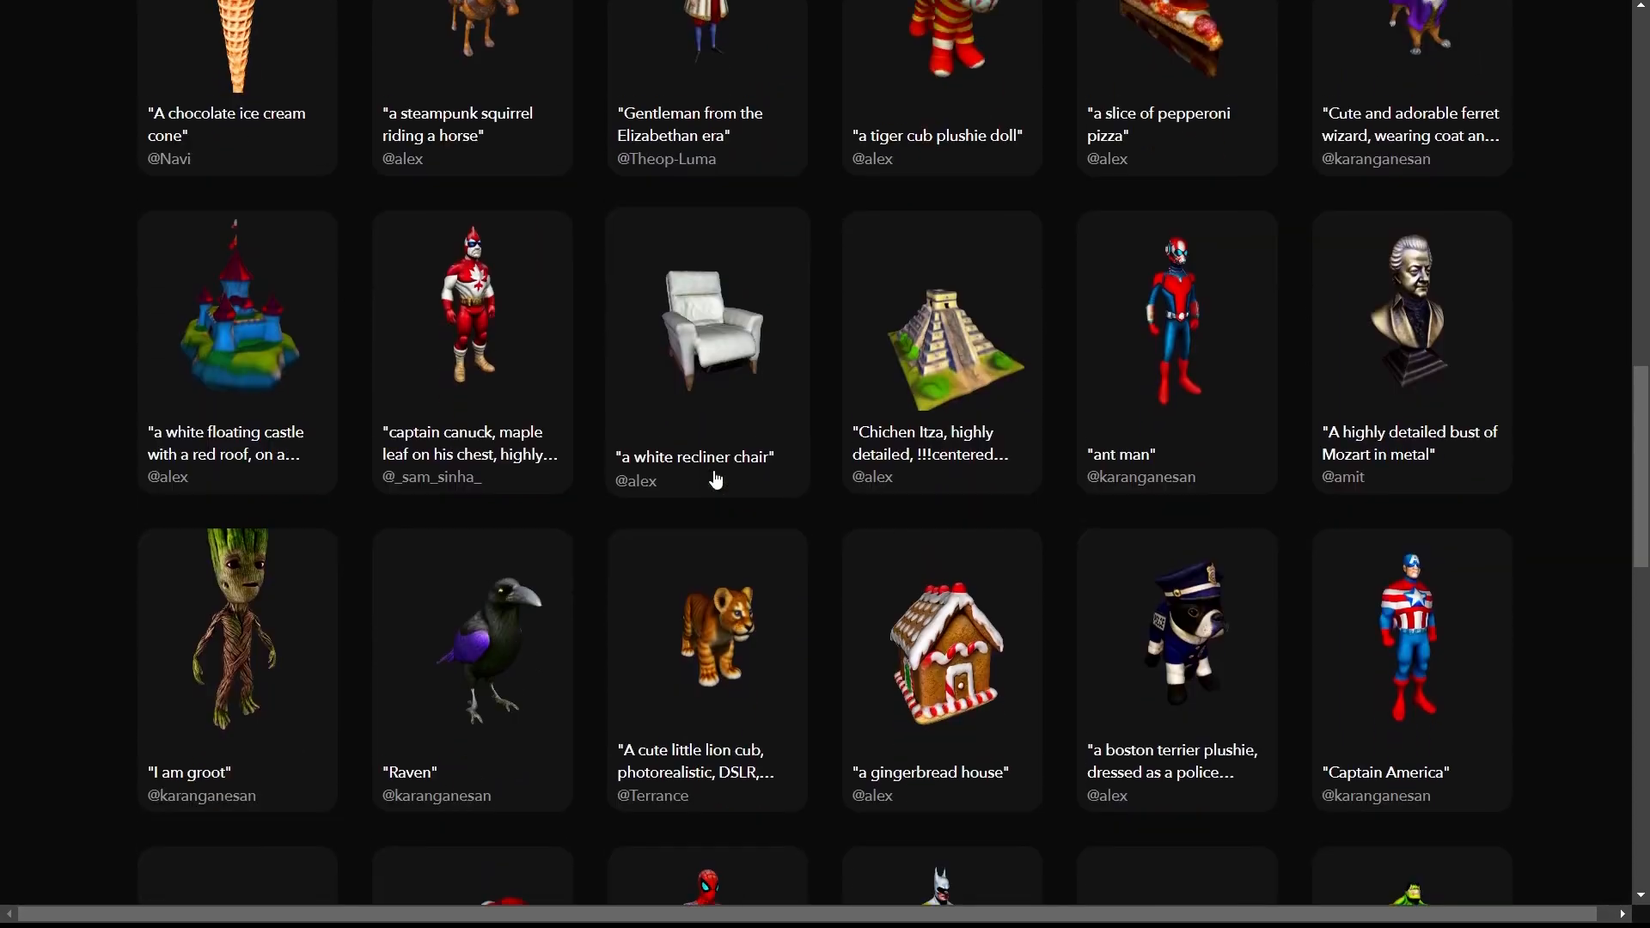
scroll(715, 478, "down", 5)
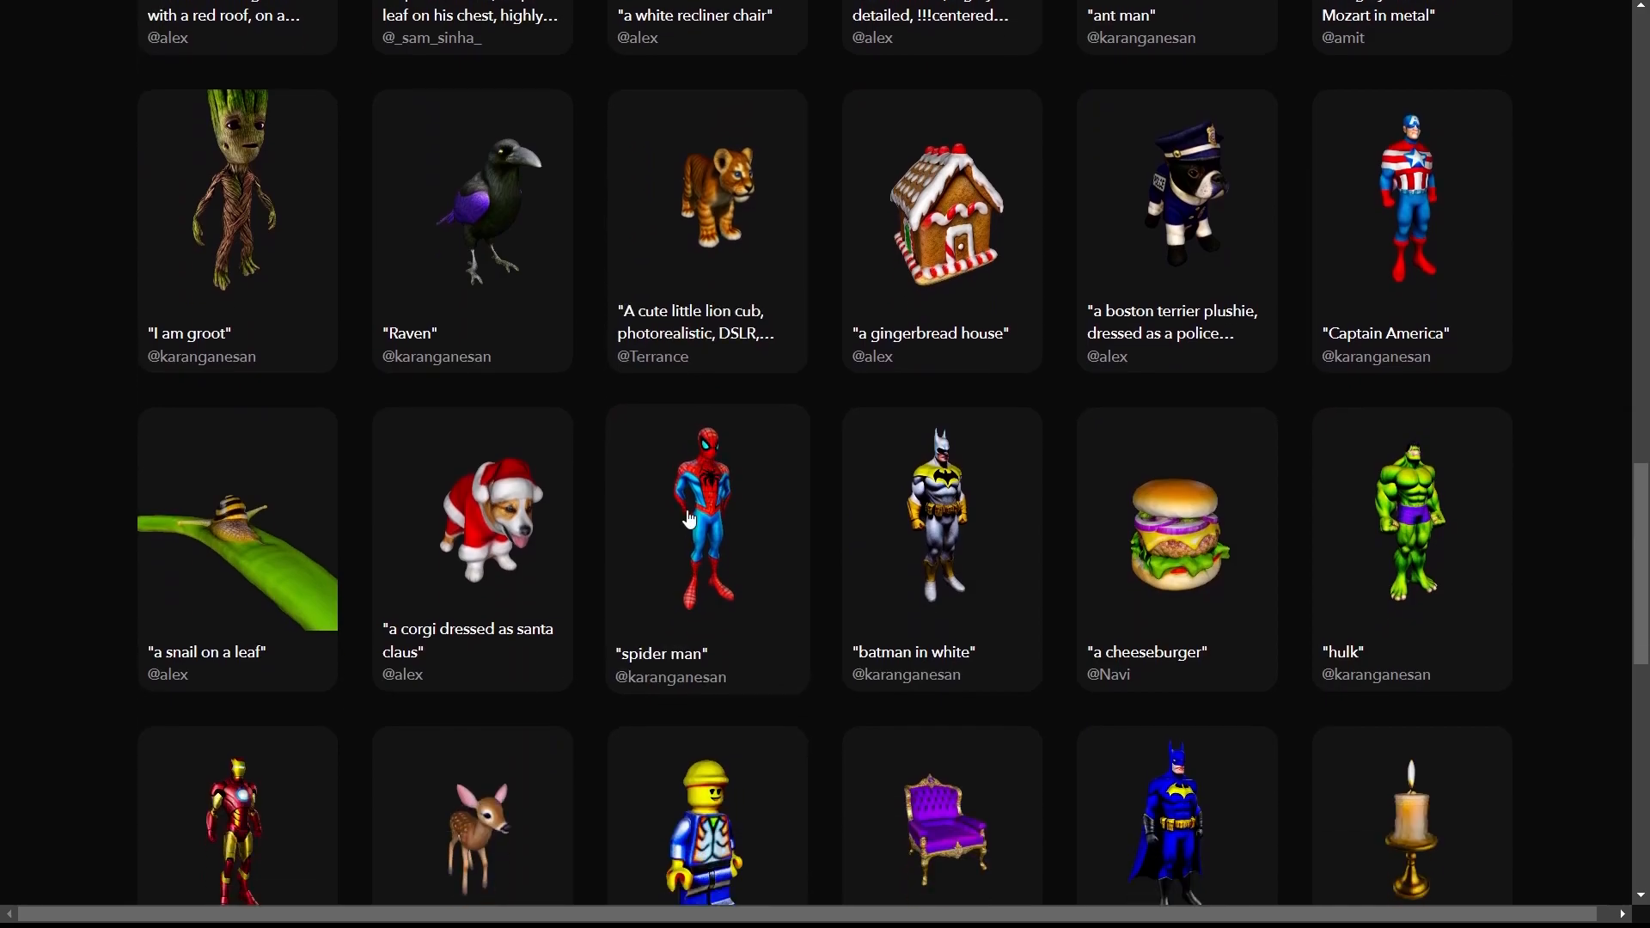
left_click(959, 522)
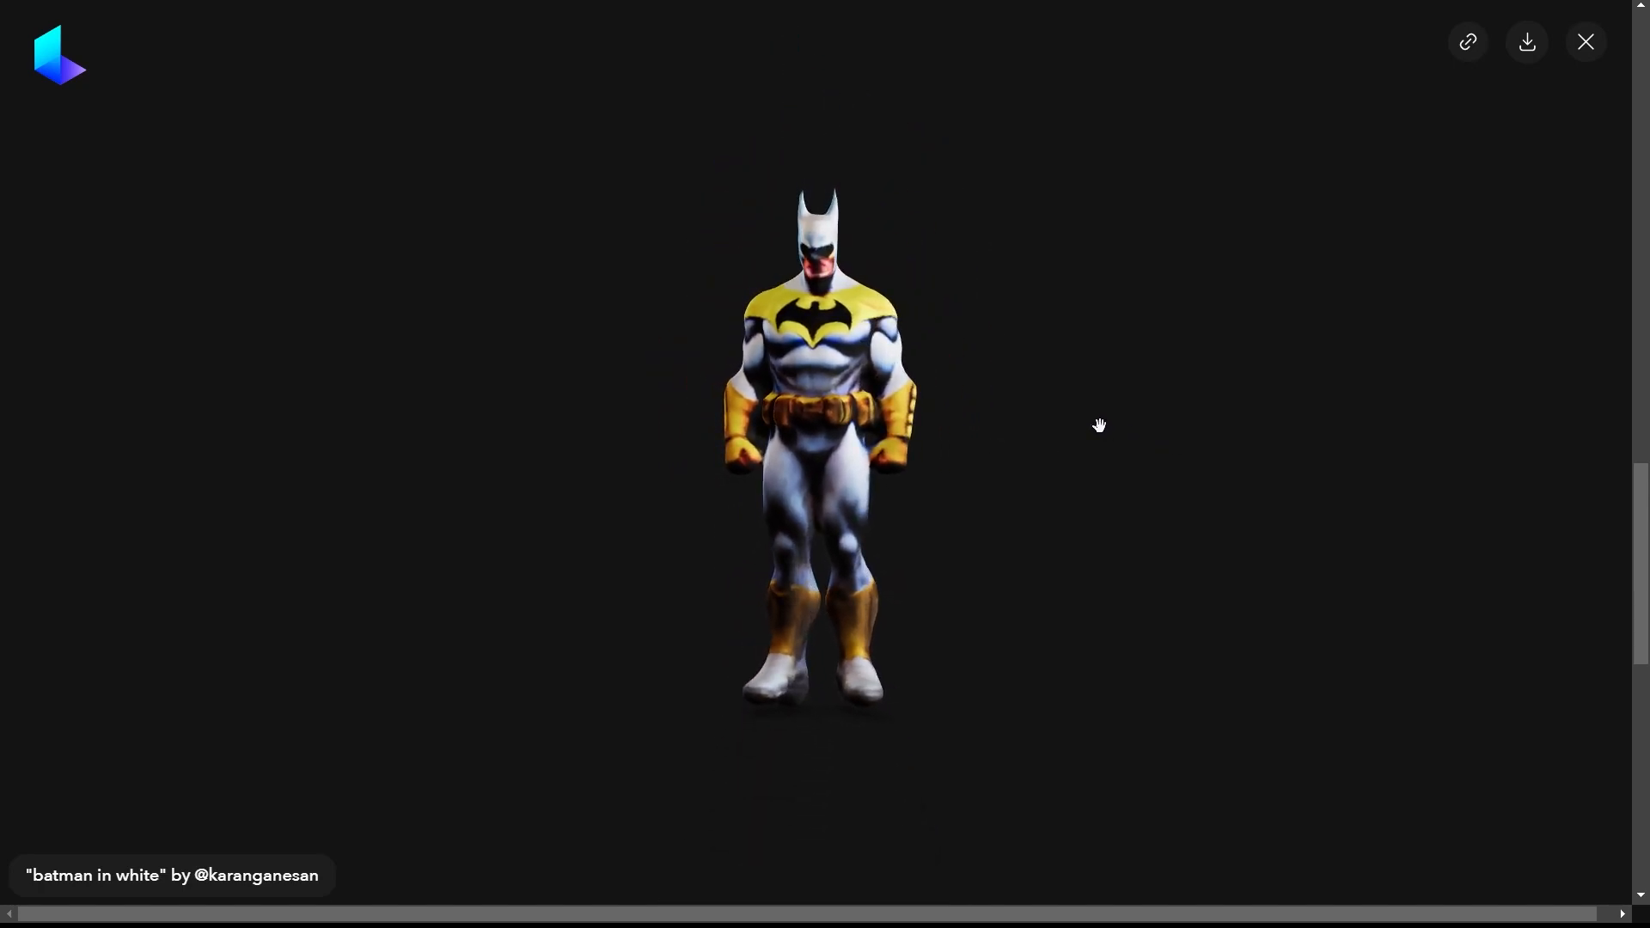
left_click(1523, 137)
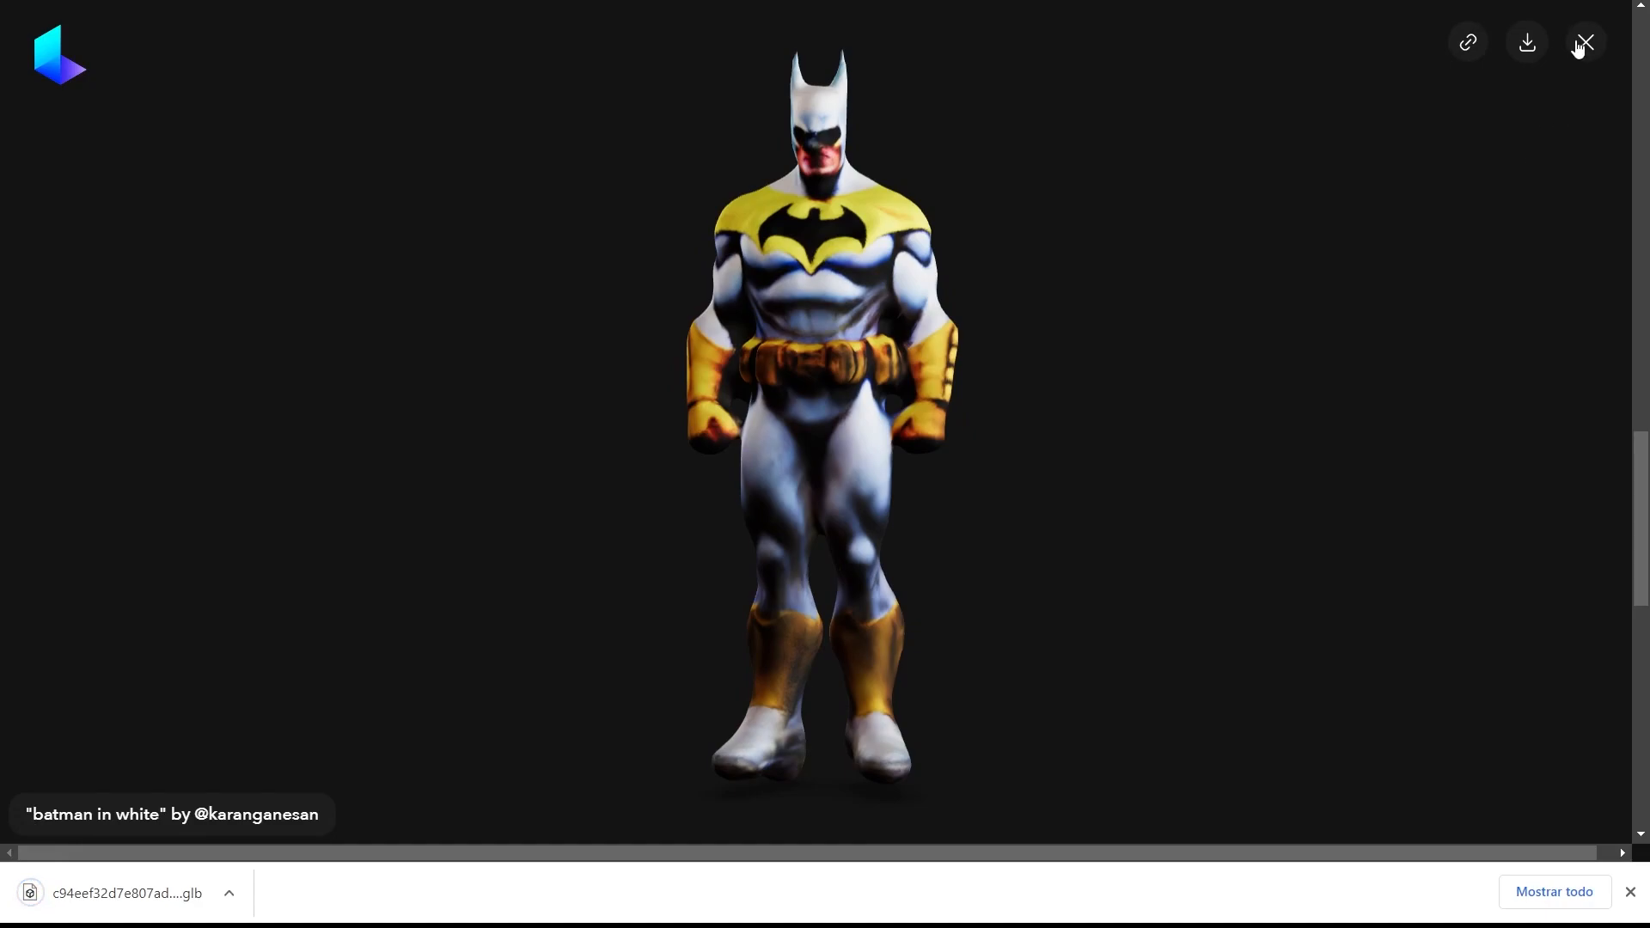
left_click(1578, 52)
- Download the "Iron man with his suit" model from the gallery as a GLB file and close its preview
scroll(859, 421, "down", 3)
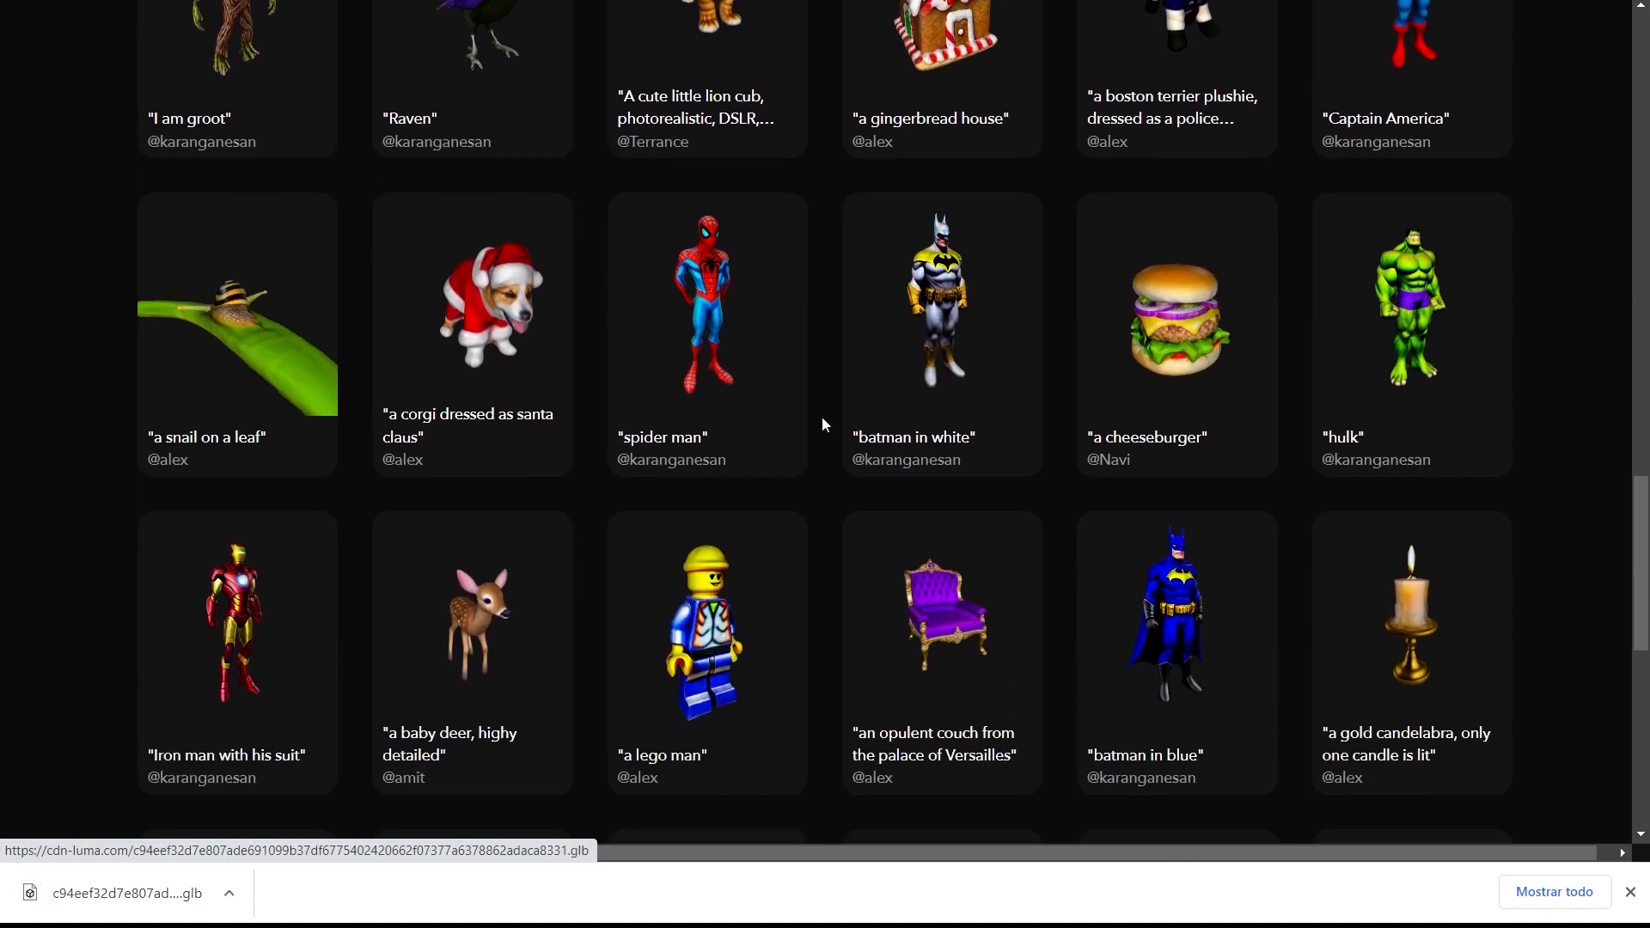
left_click(215, 619)
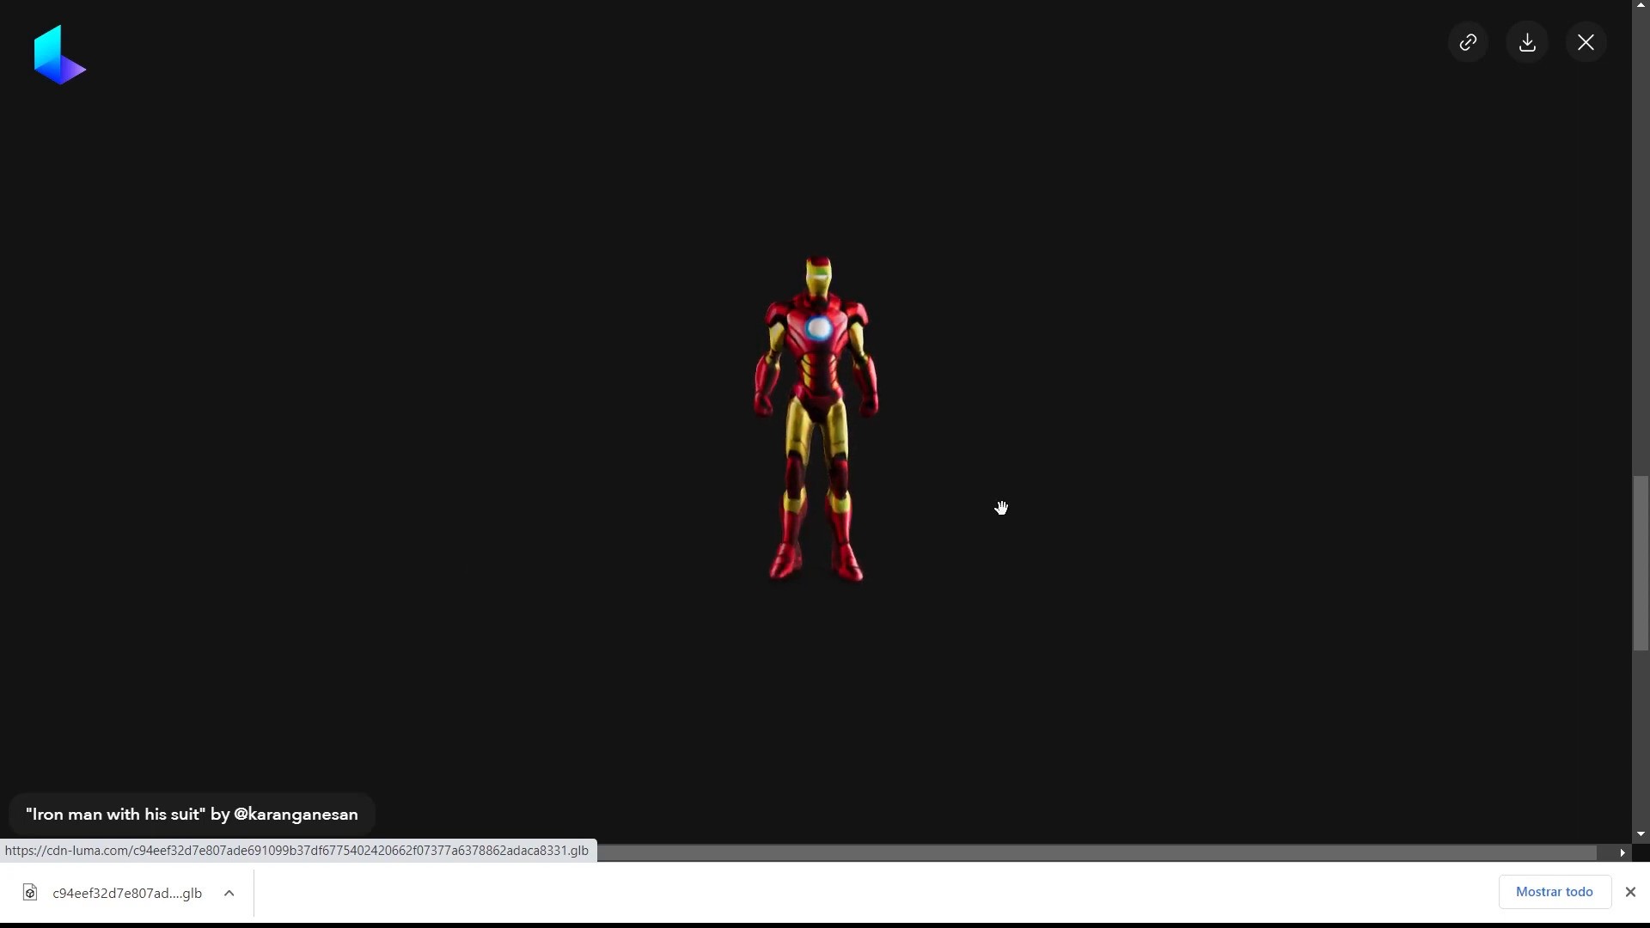
left_click(1630, 890)
left_click_drag(1053, 553, 1241, 516)
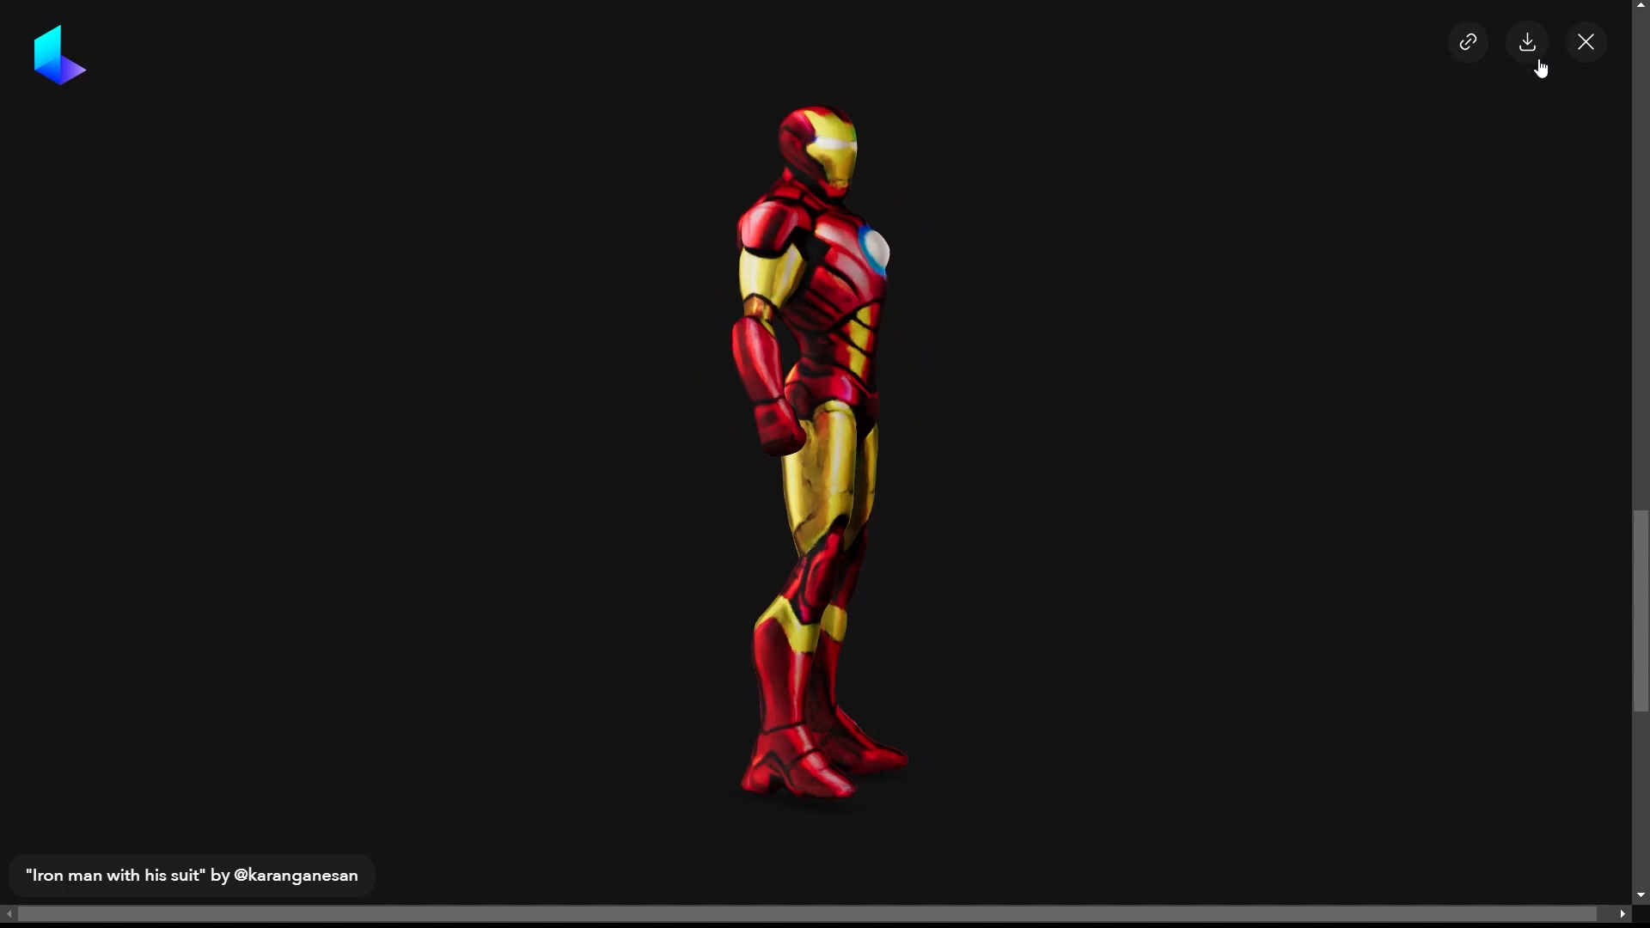
left_click(1523, 142)
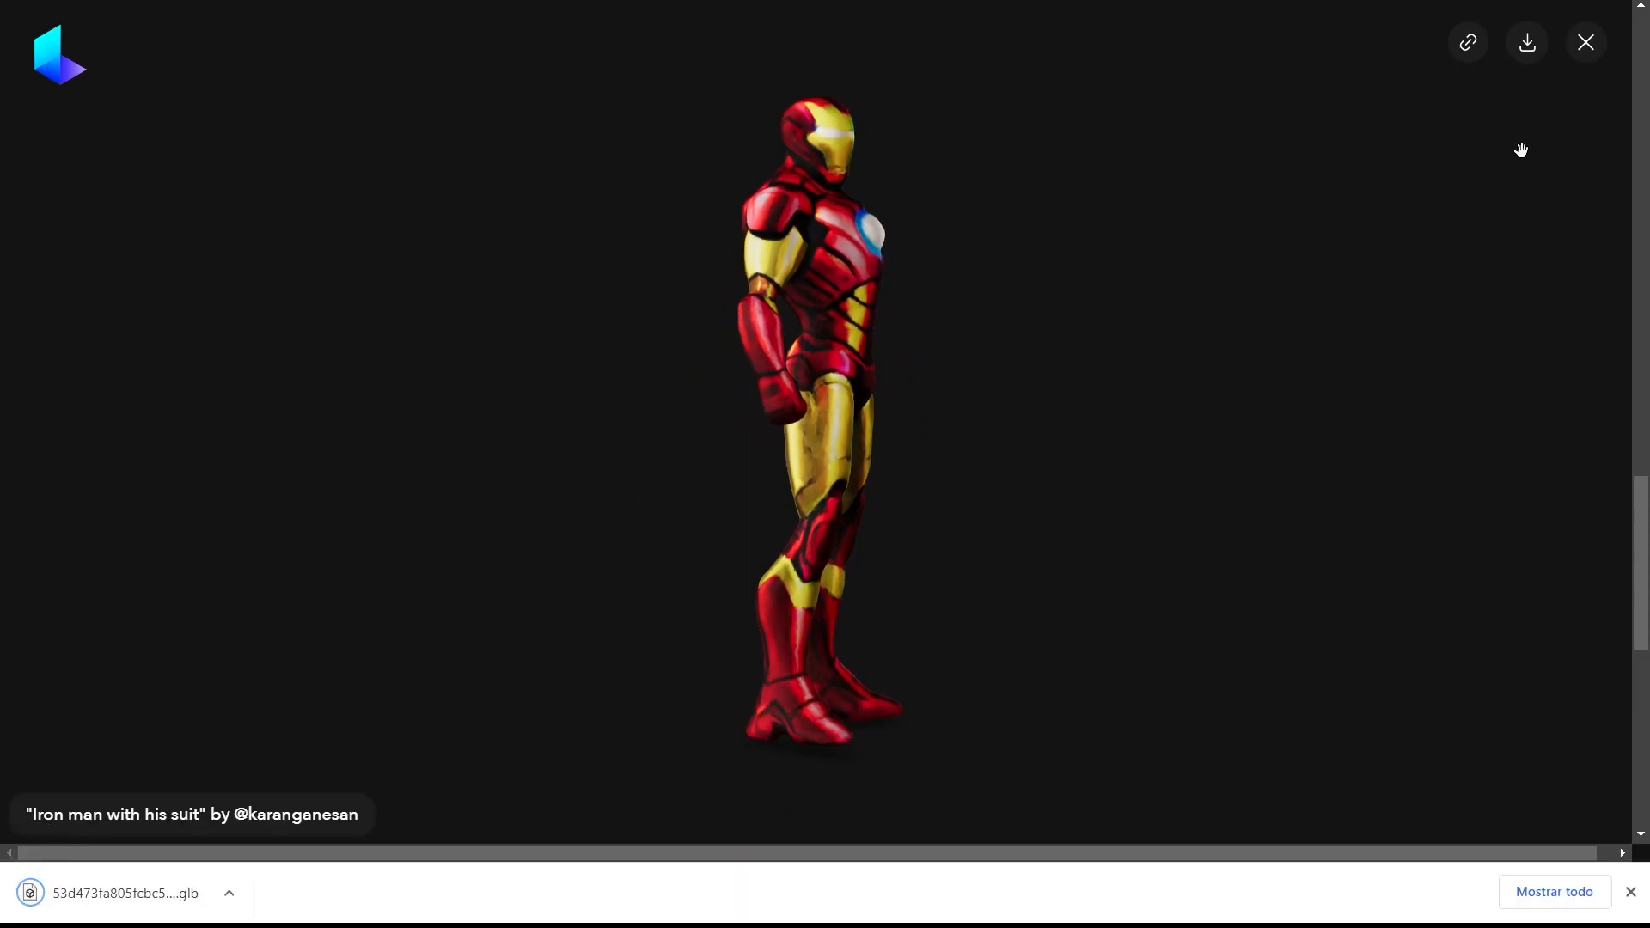
left_click(1630, 892)
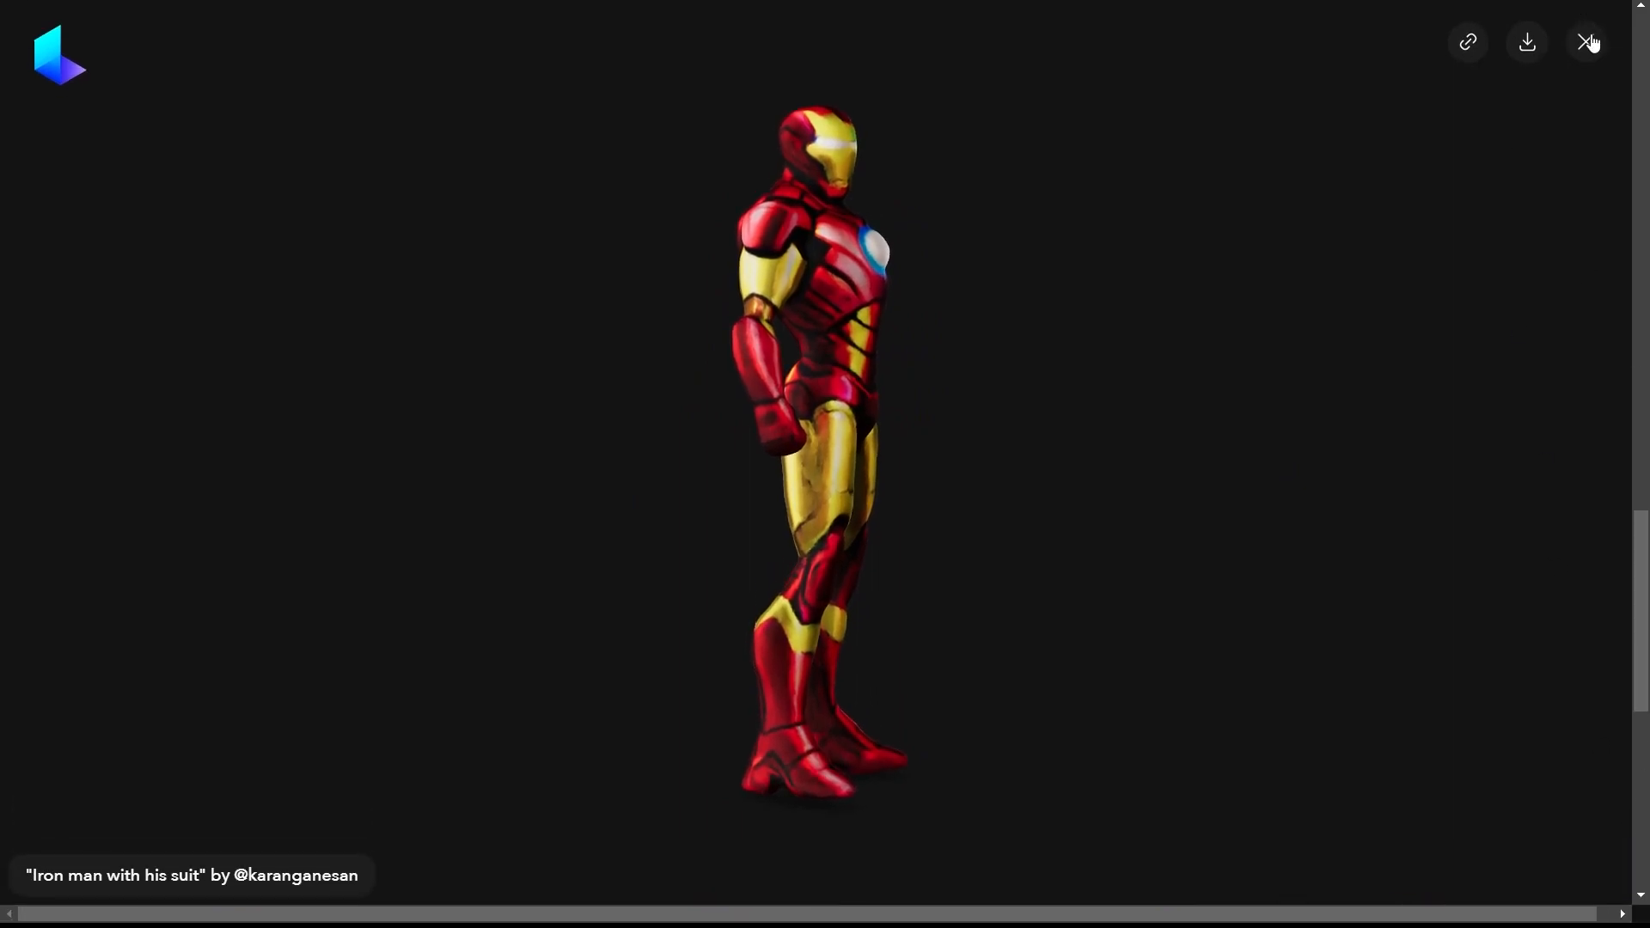
left_click(1588, 41)
scroll(1541, 478, "down", 8)
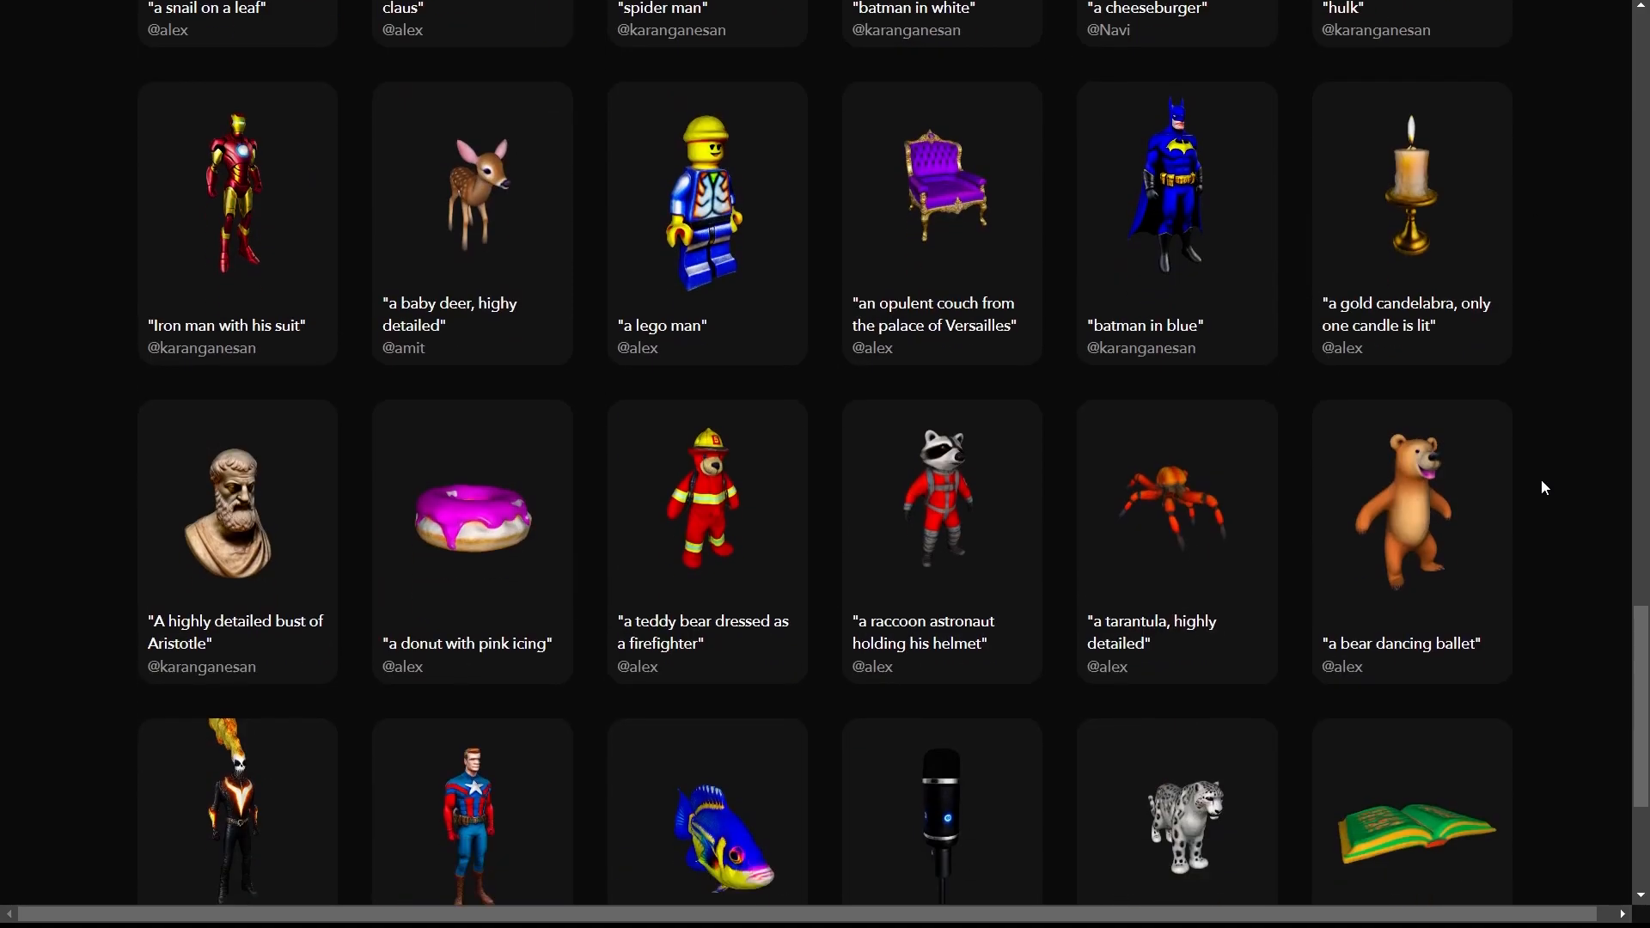
scroll(1541, 482, "up", 15)
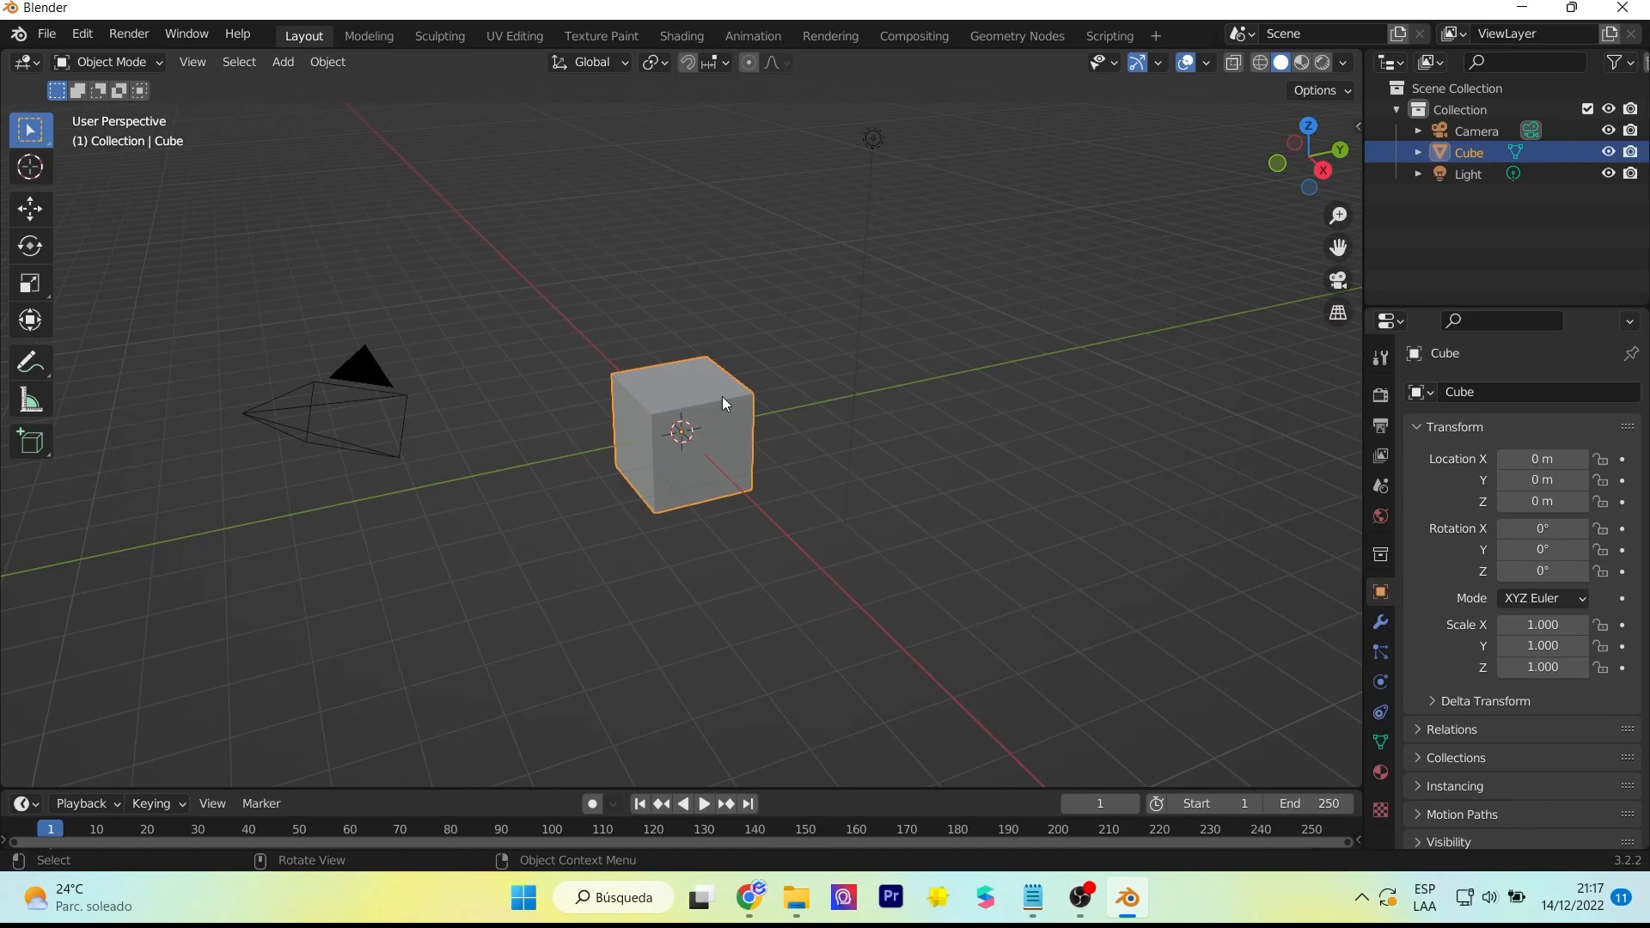
- In Blender, delete the default cube and import batman.glb as glTF 2.0
key("Delete")
left_click(47, 34)
mouse_move(198, 324)
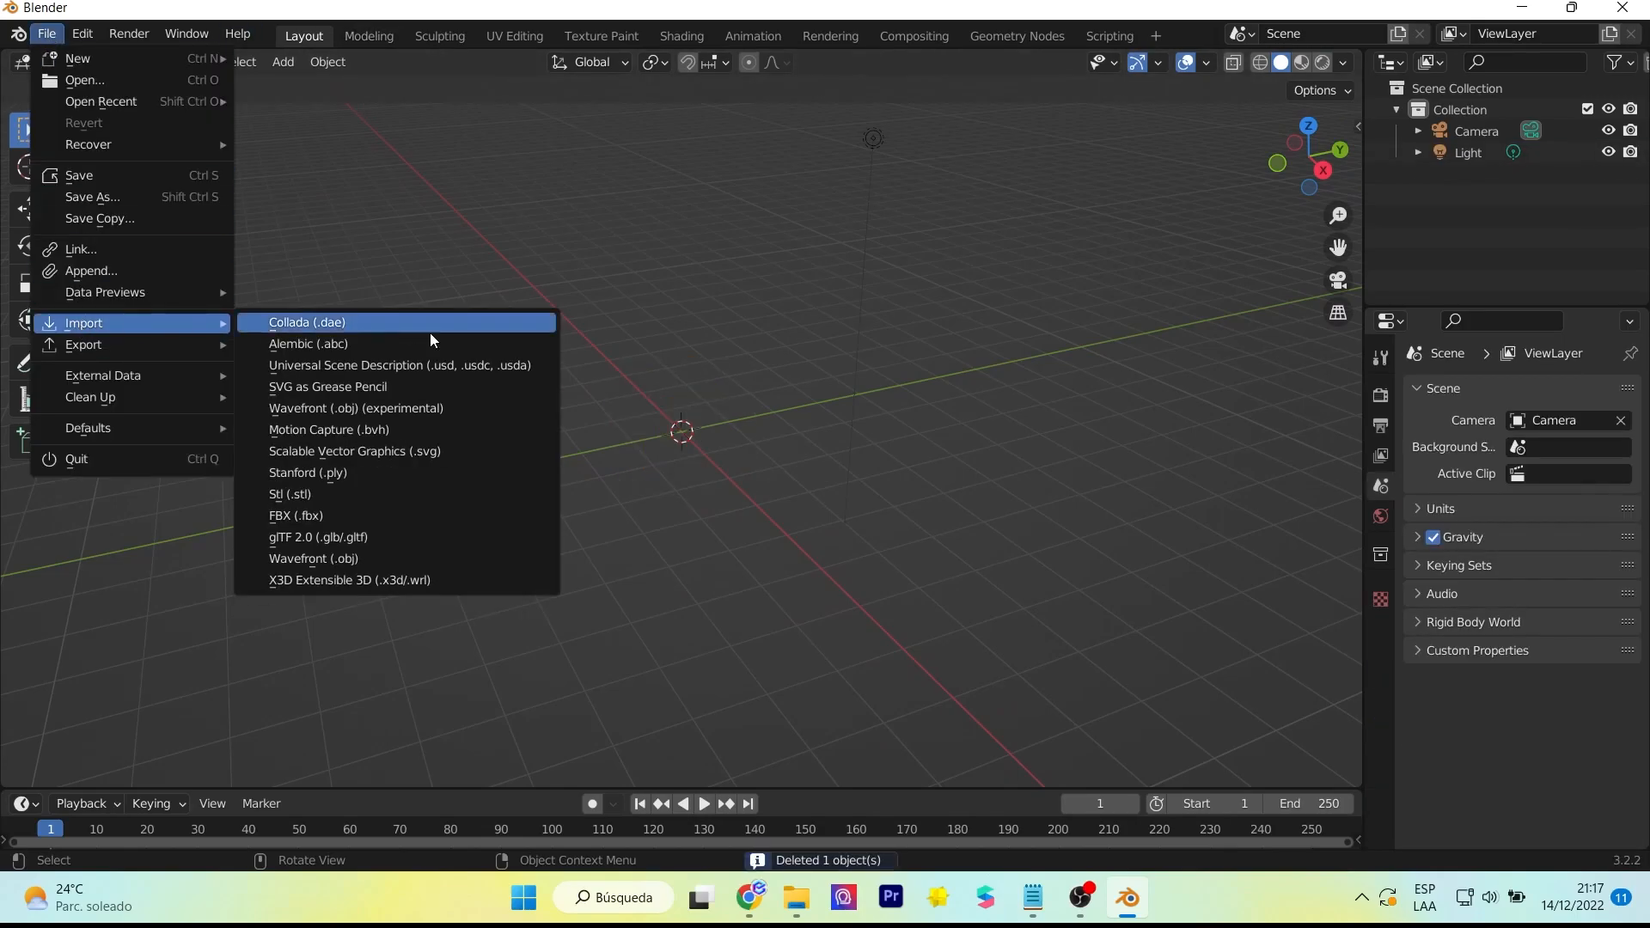
left_click(395, 537)
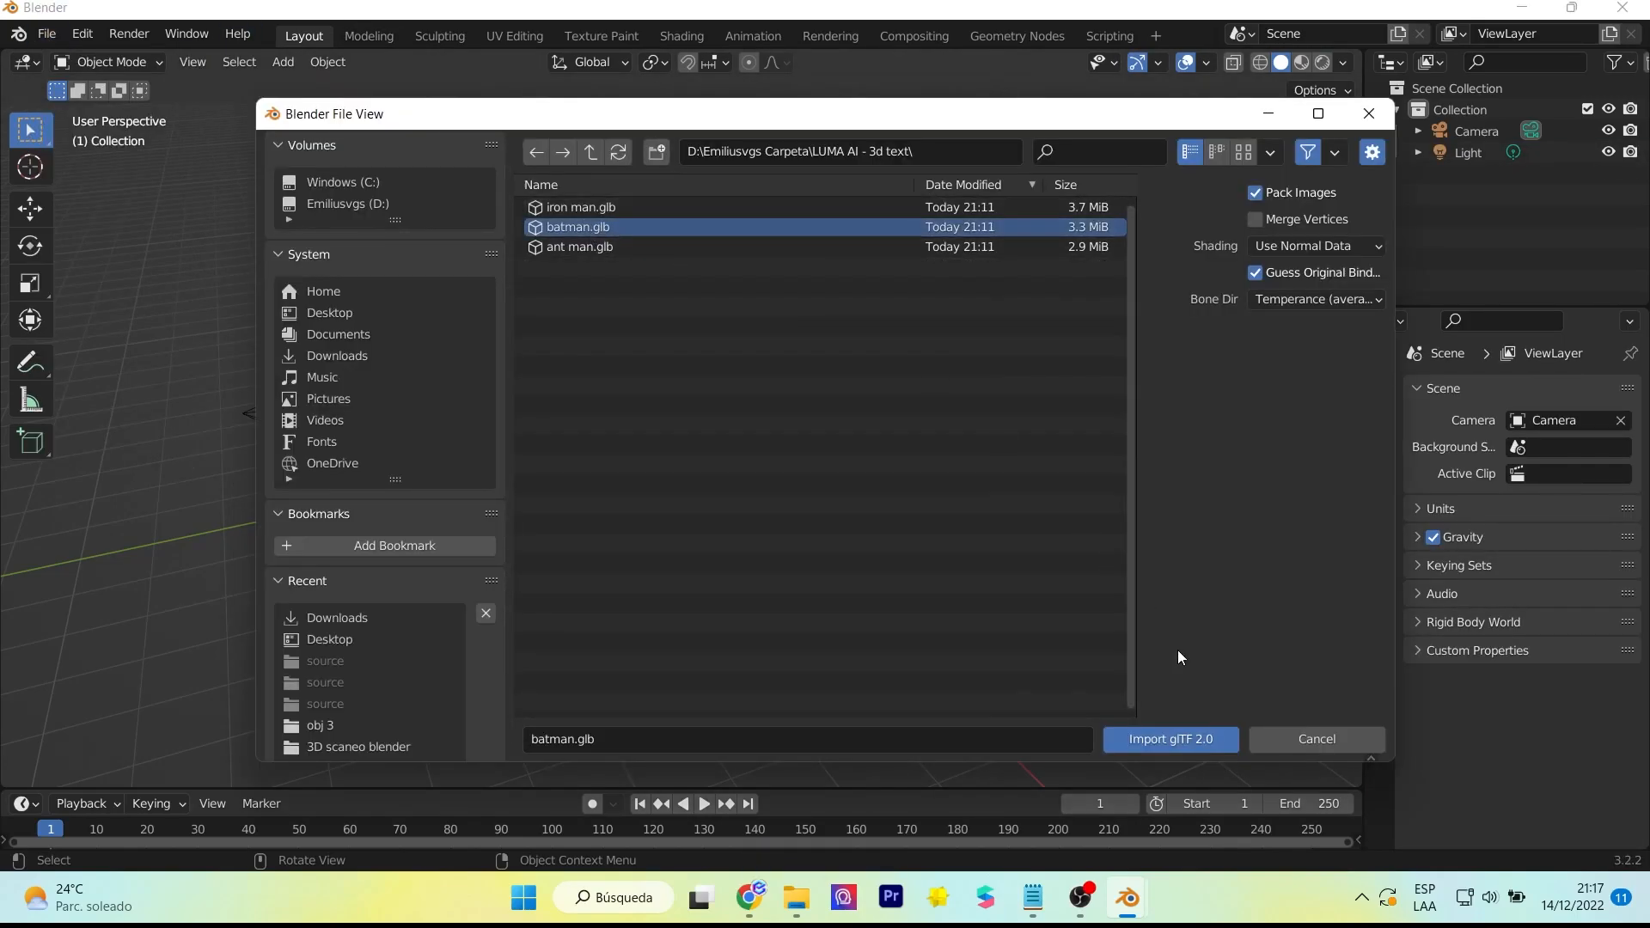
left_click(1179, 740)
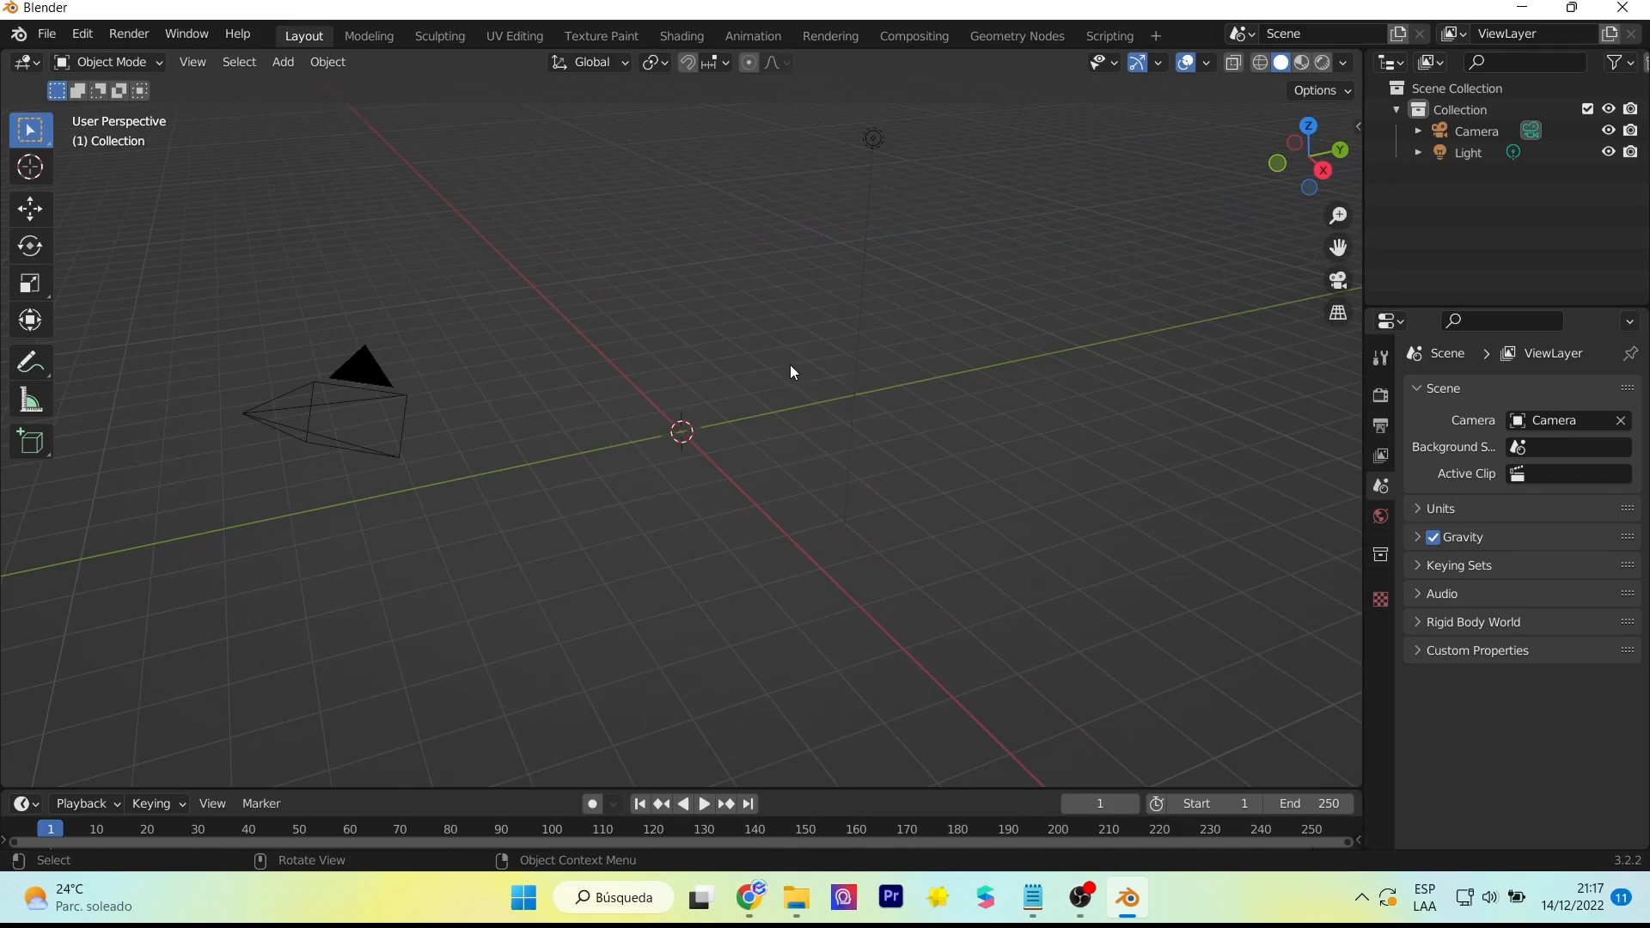
- Examine the imported Batman model's mesh in Edit Mode and its textures in Material Preview
middle_click_drag(744, 372, 895, 373)
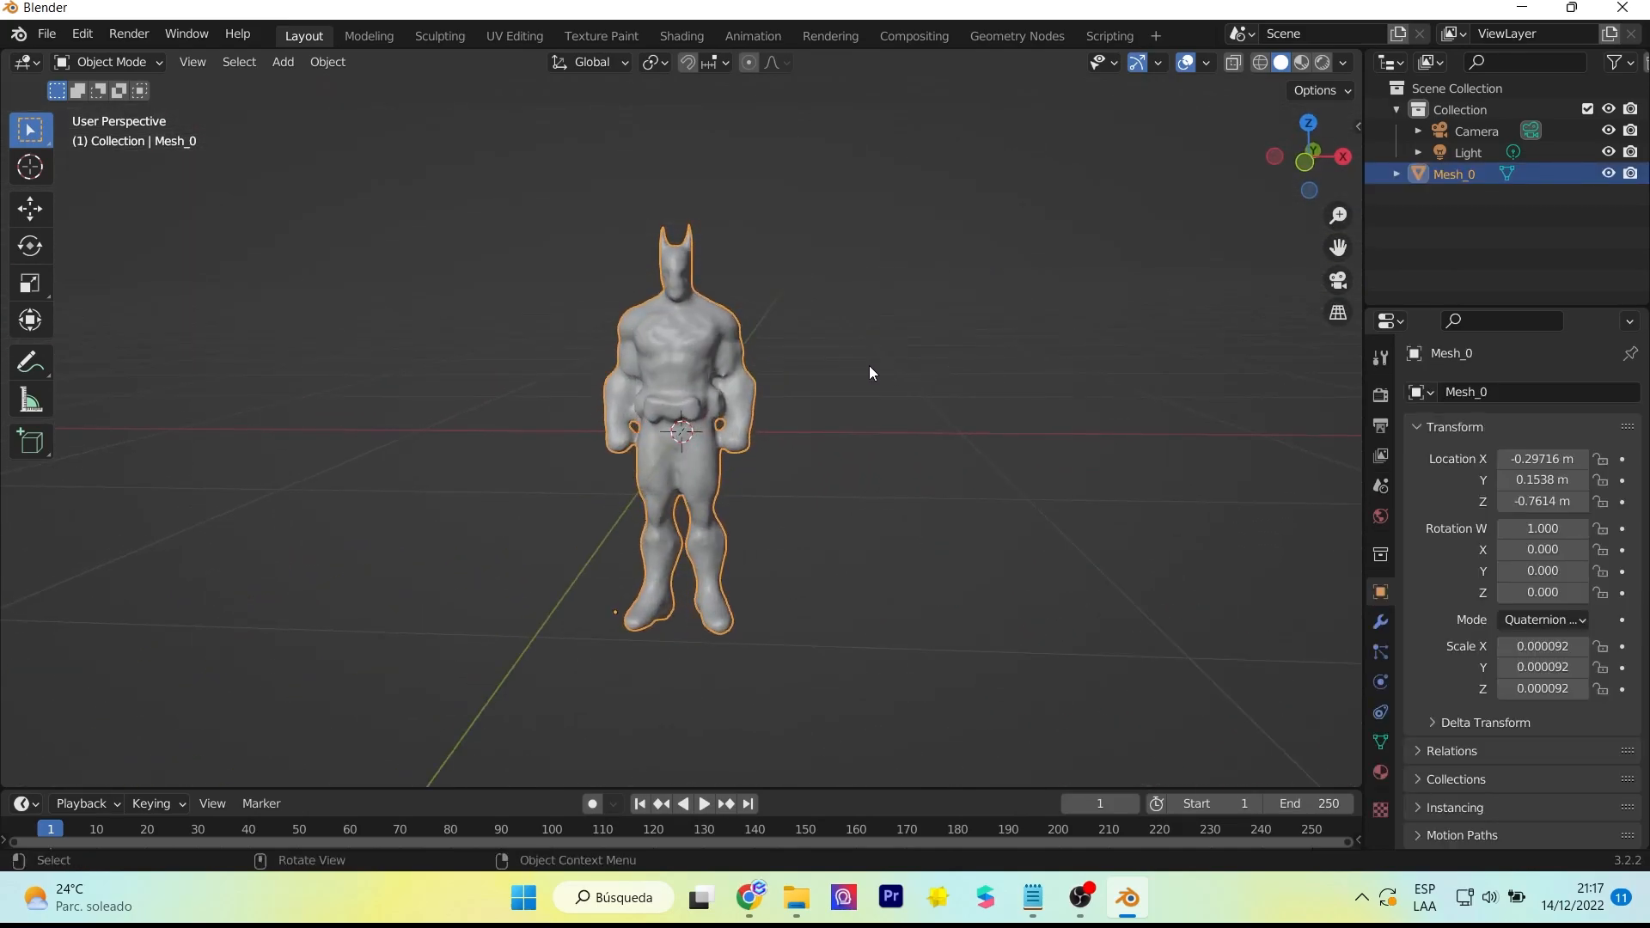
scroll(680, 309, "up", 2)
key("Tab")
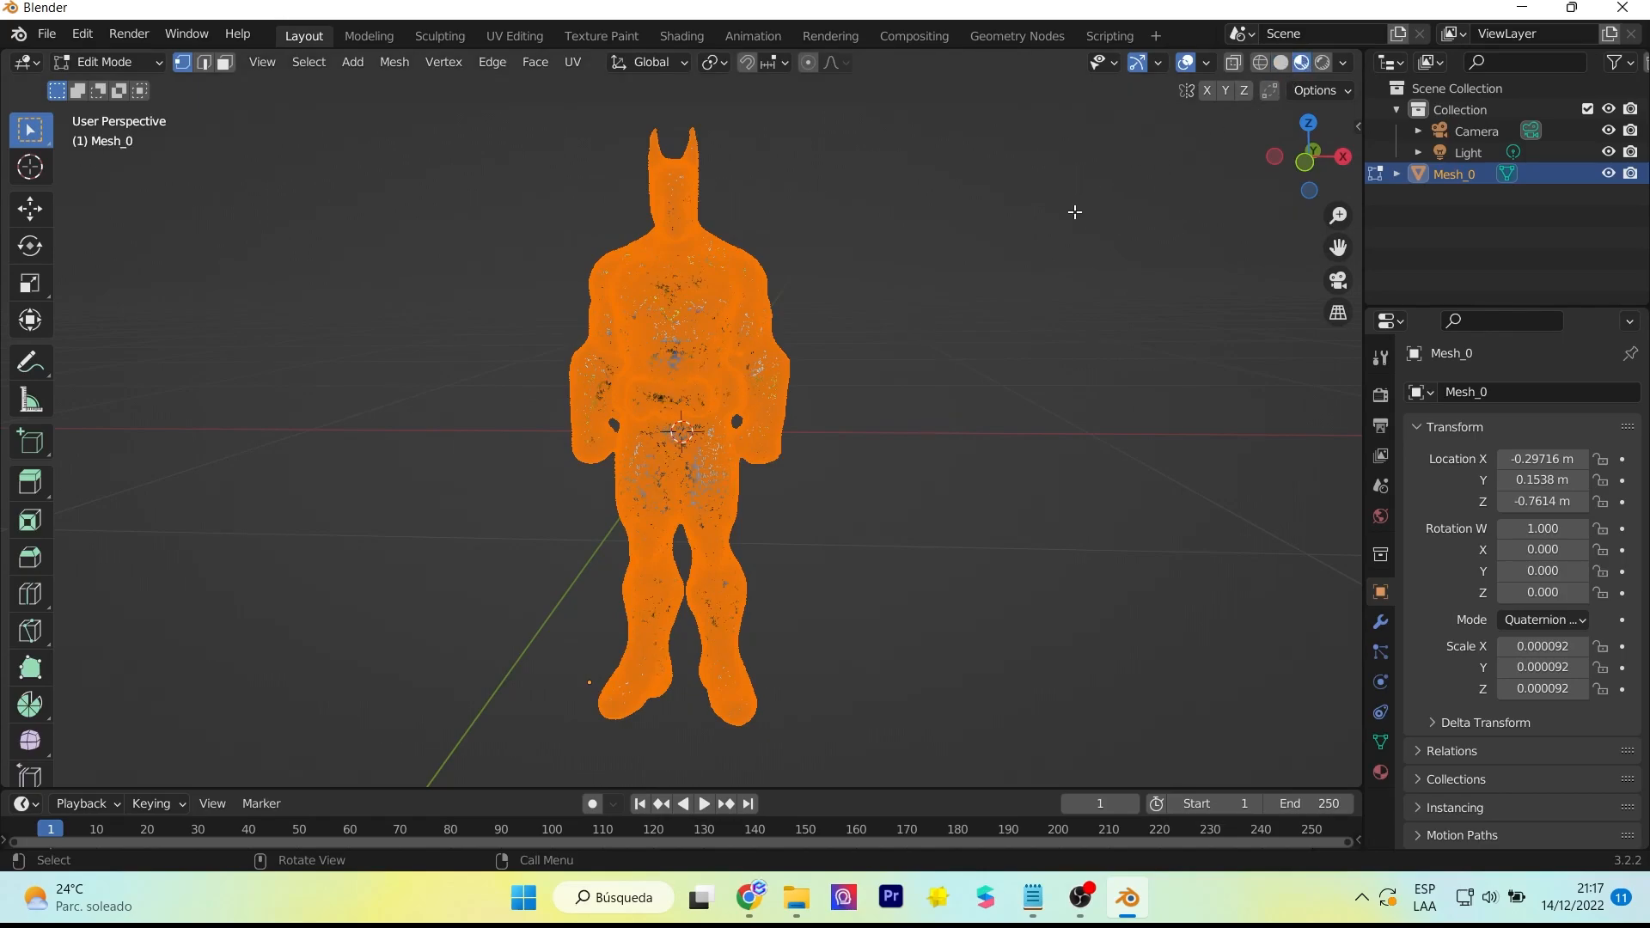
key("Tab")
middle_click_drag(978, 269, 950, 290)
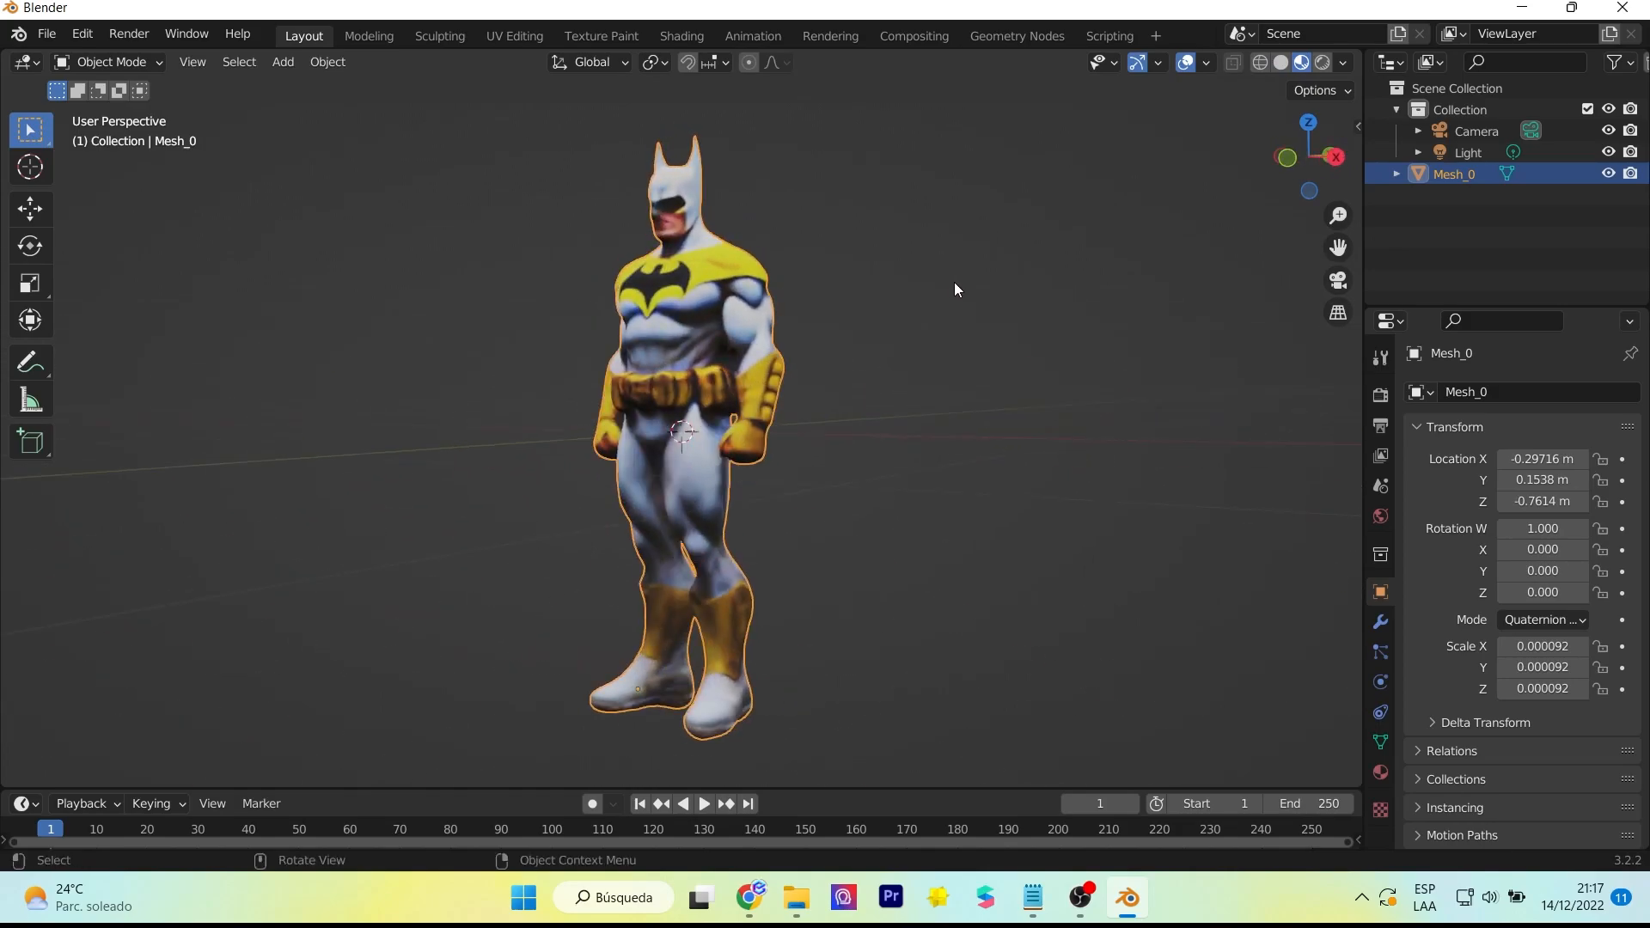
- Add a Decimate modifier to the Batman mesh and inspect its geometry in Edit Mode
middle_click_drag(695, 292, 464, 437)
key("Tab")
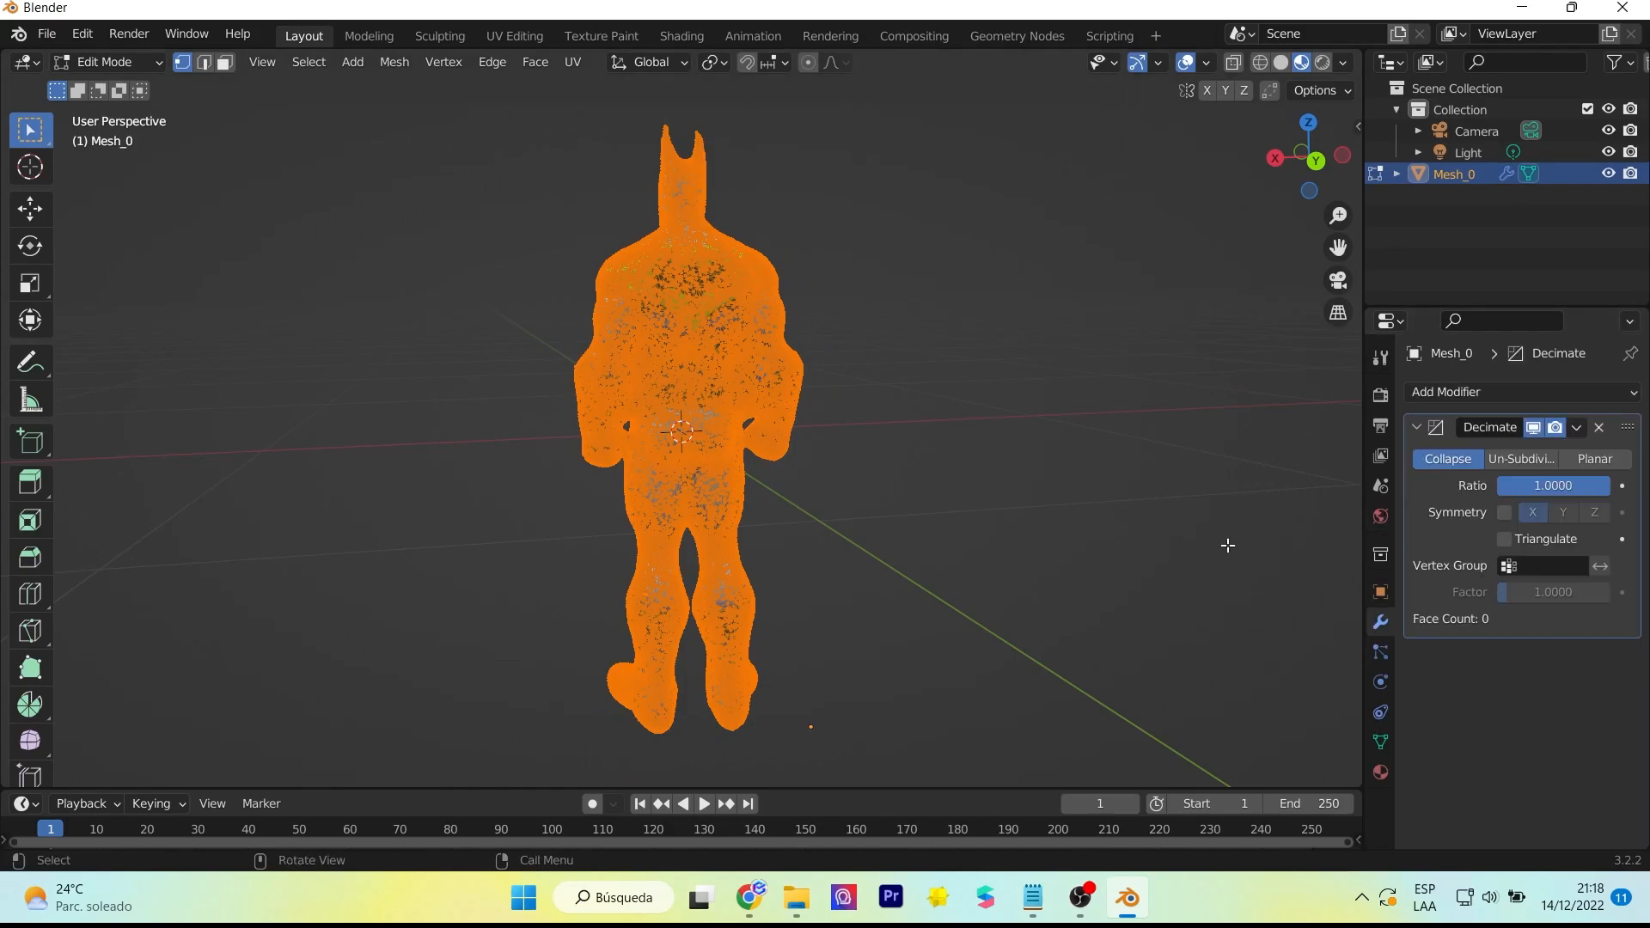
scroll(896, 497, "down", 2)
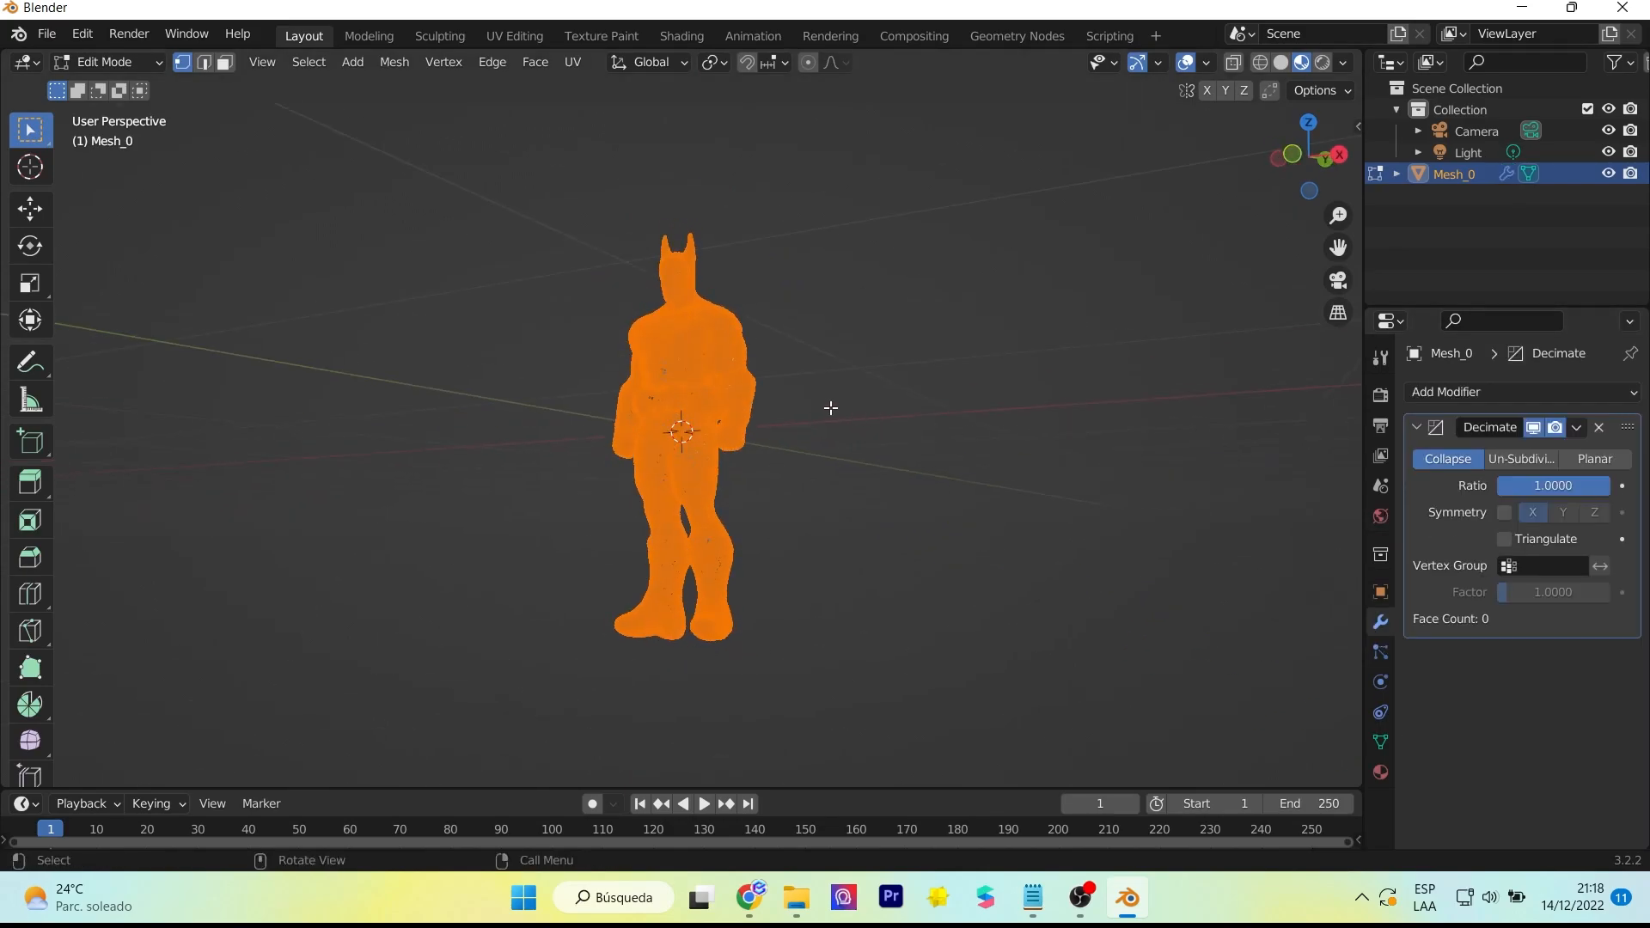
scroll(831, 407, "up", 3)
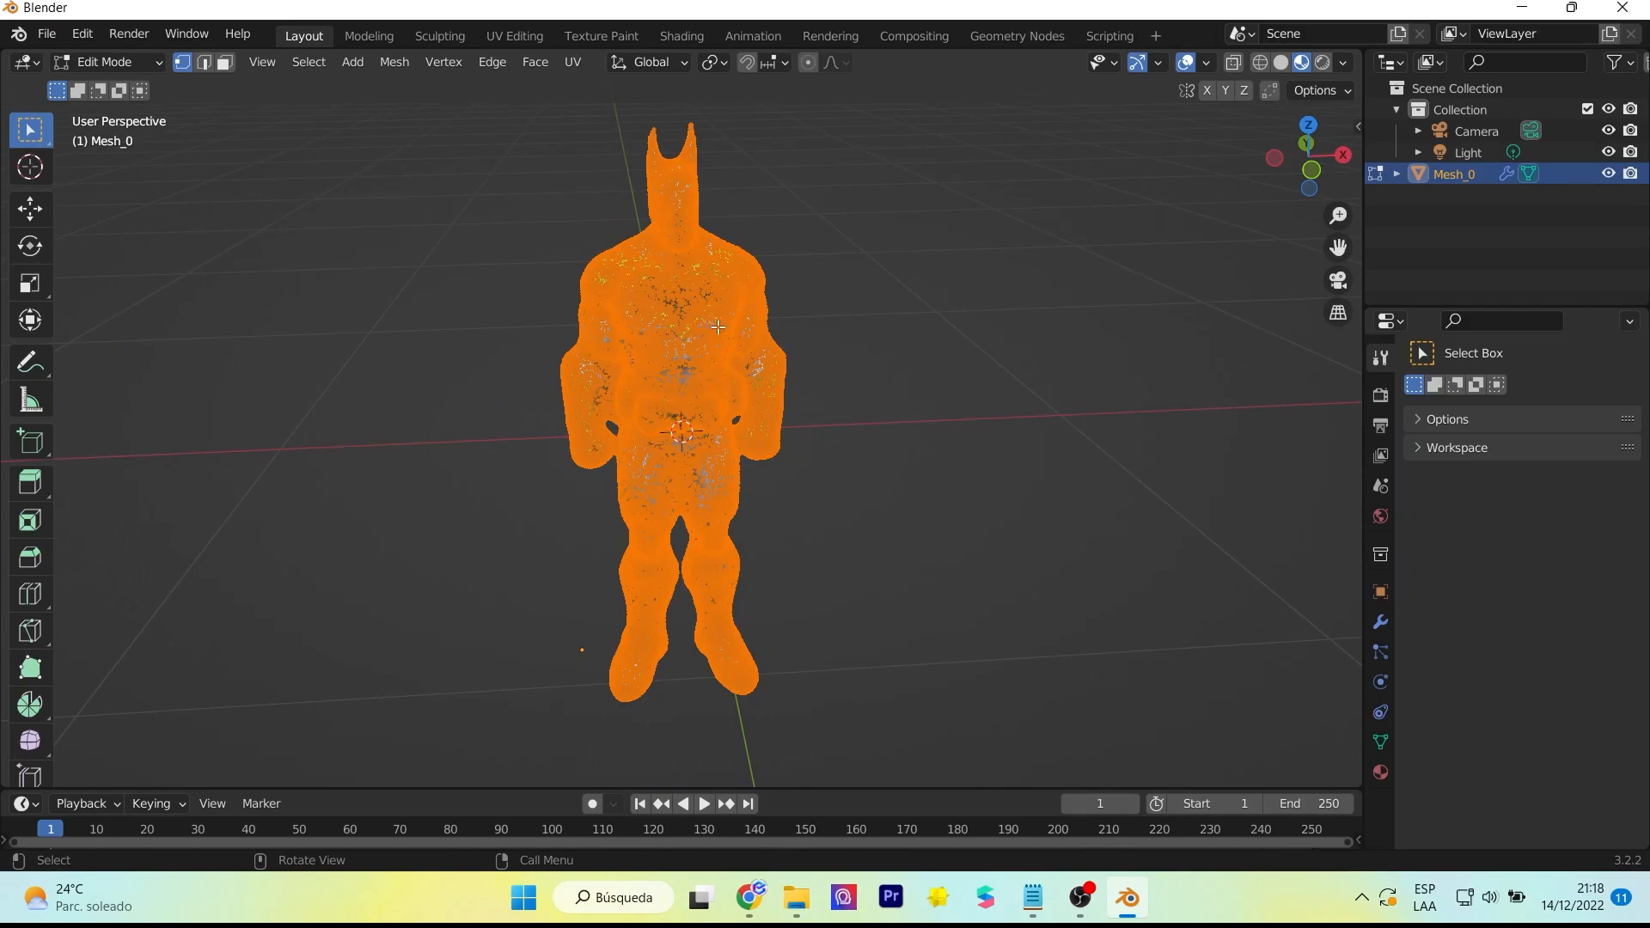
scroll(709, 322, "up", 6)
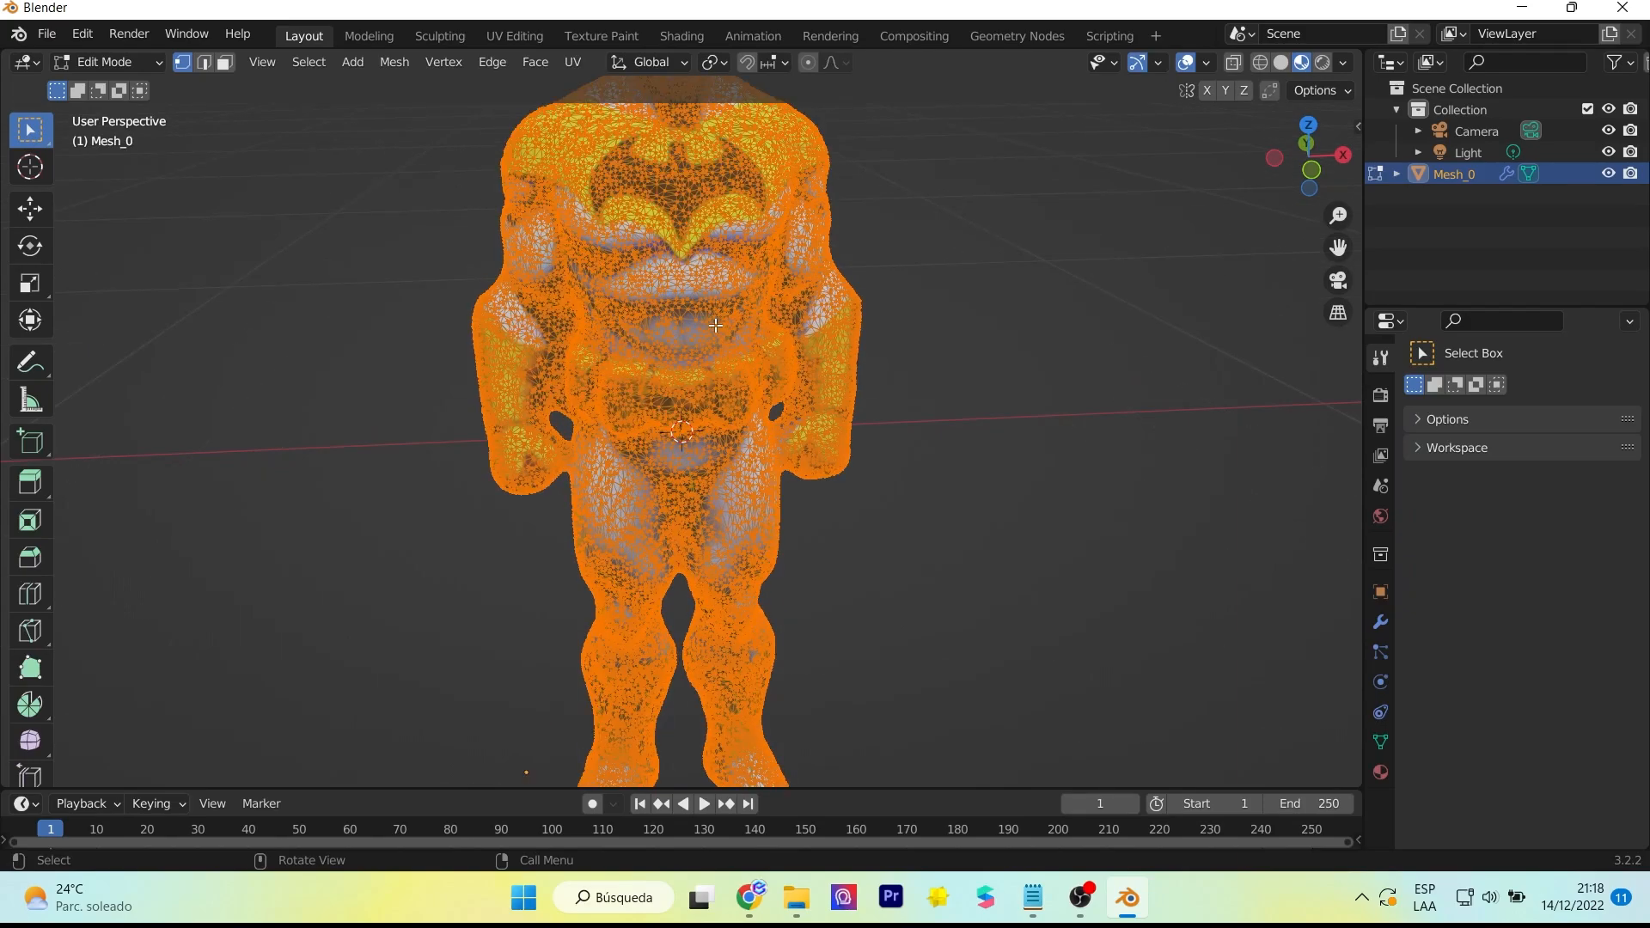
middle_click_drag(706, 284, 557, 296)
- Switch to the UV Editing workspace and deselect all vertices of the Batman mesh
left_click(498, 37)
scroll(395, 374, "up", 5)
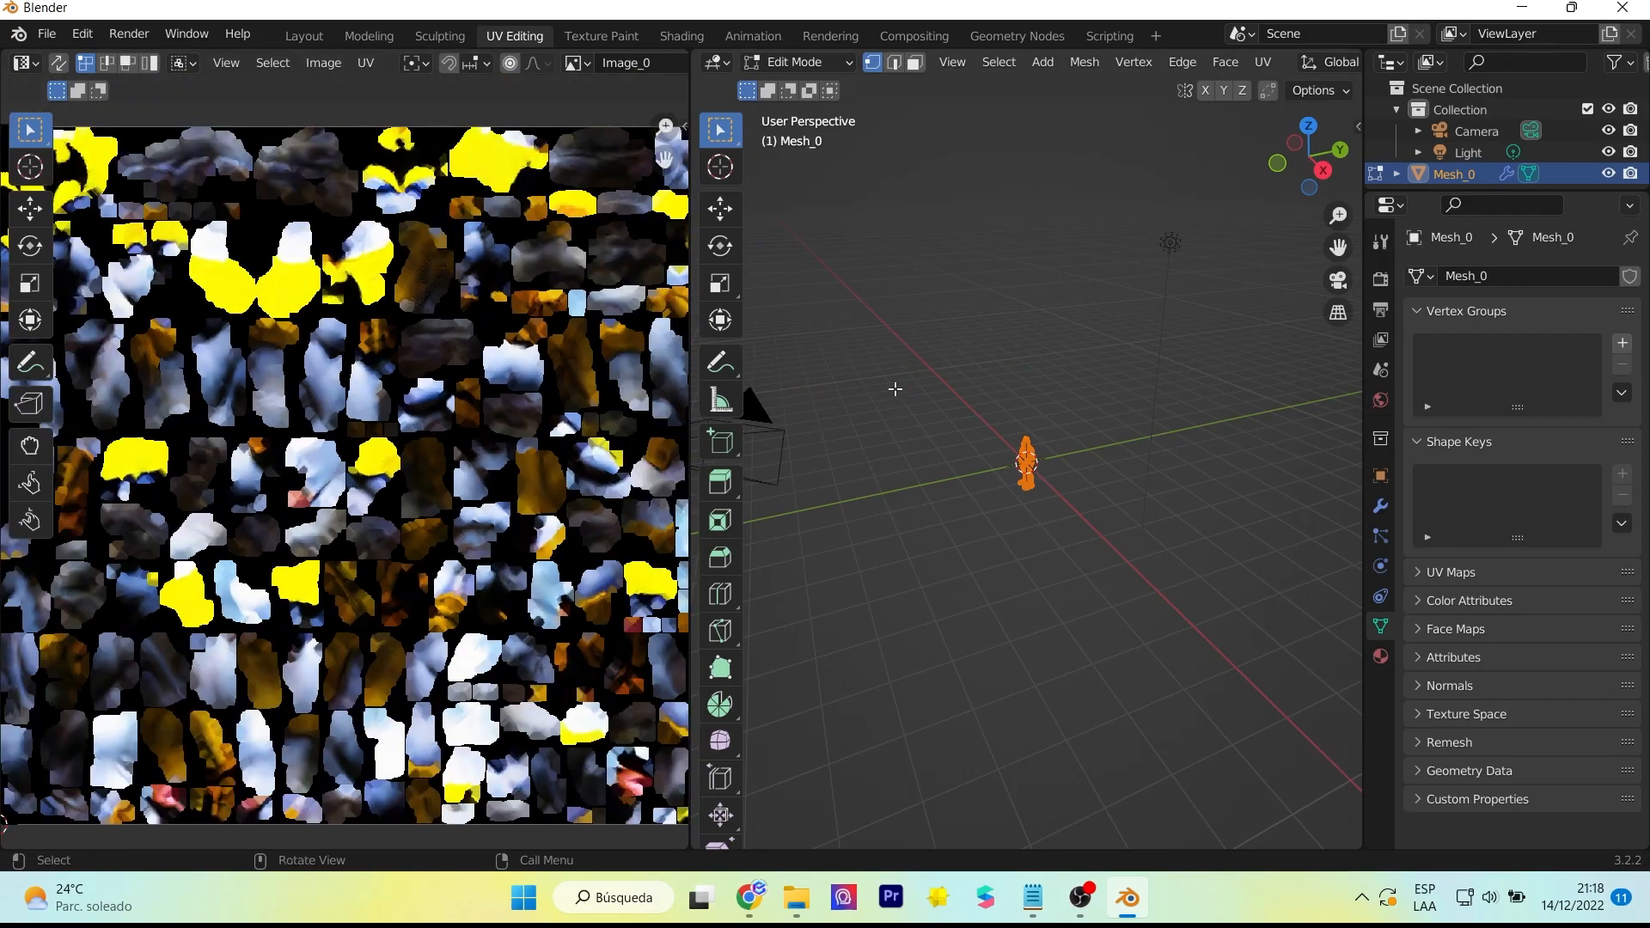
scroll(1080, 465, "up", 8)
middle_click_drag(1039, 393, 1152, 372)
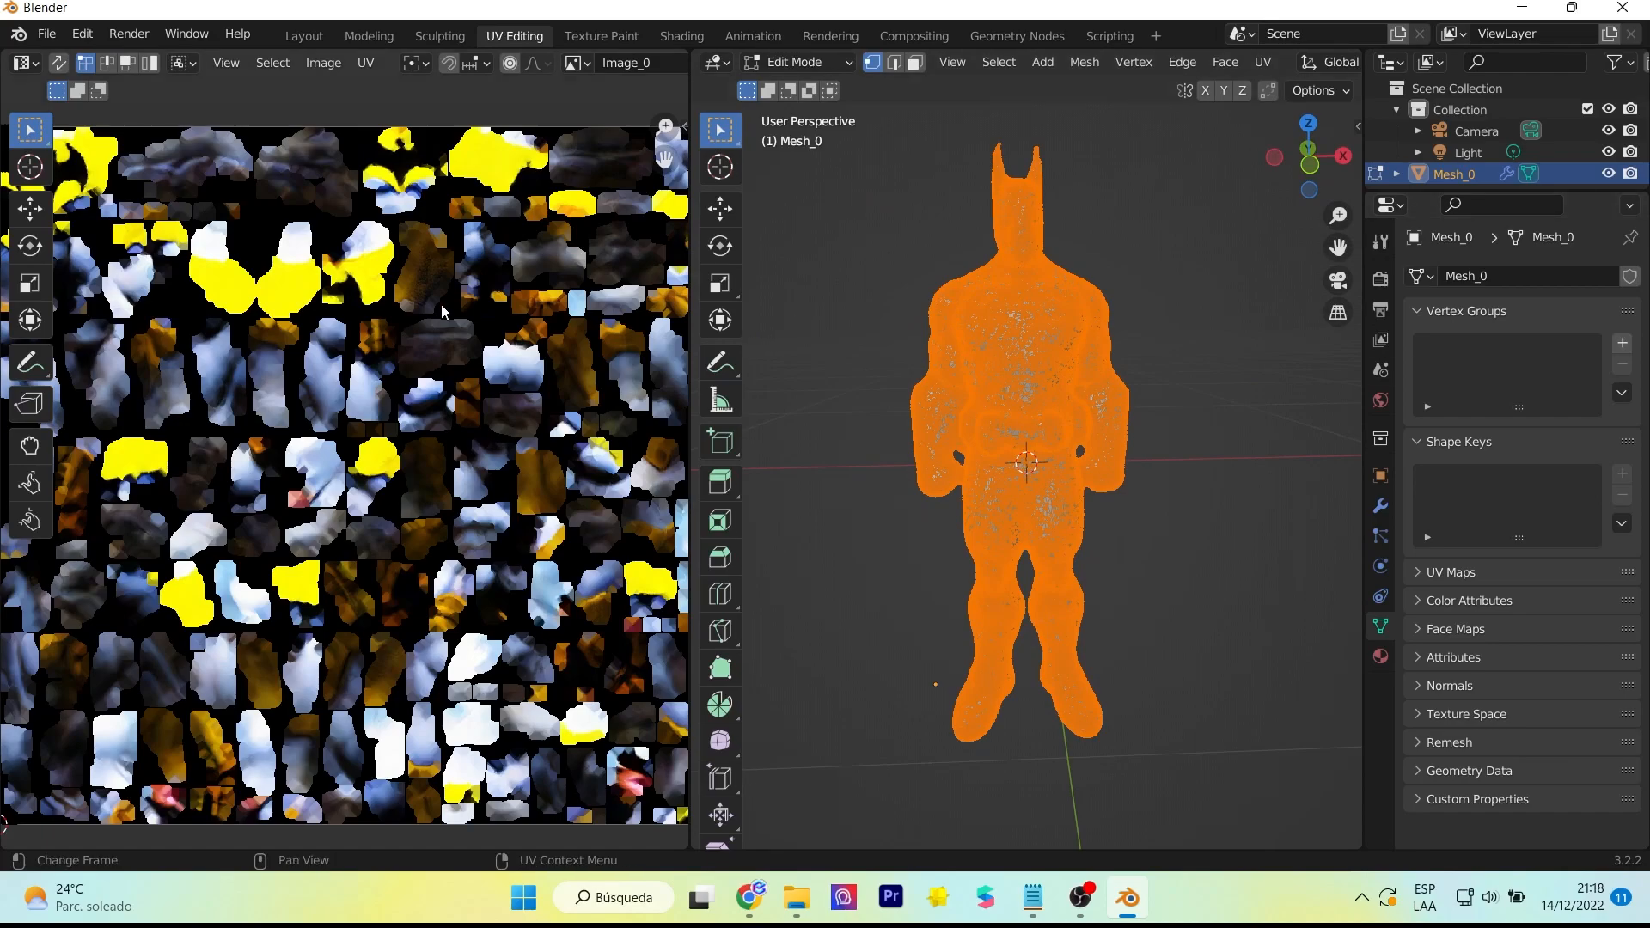
key("Tab")
key("Tab")
key("alt+a")
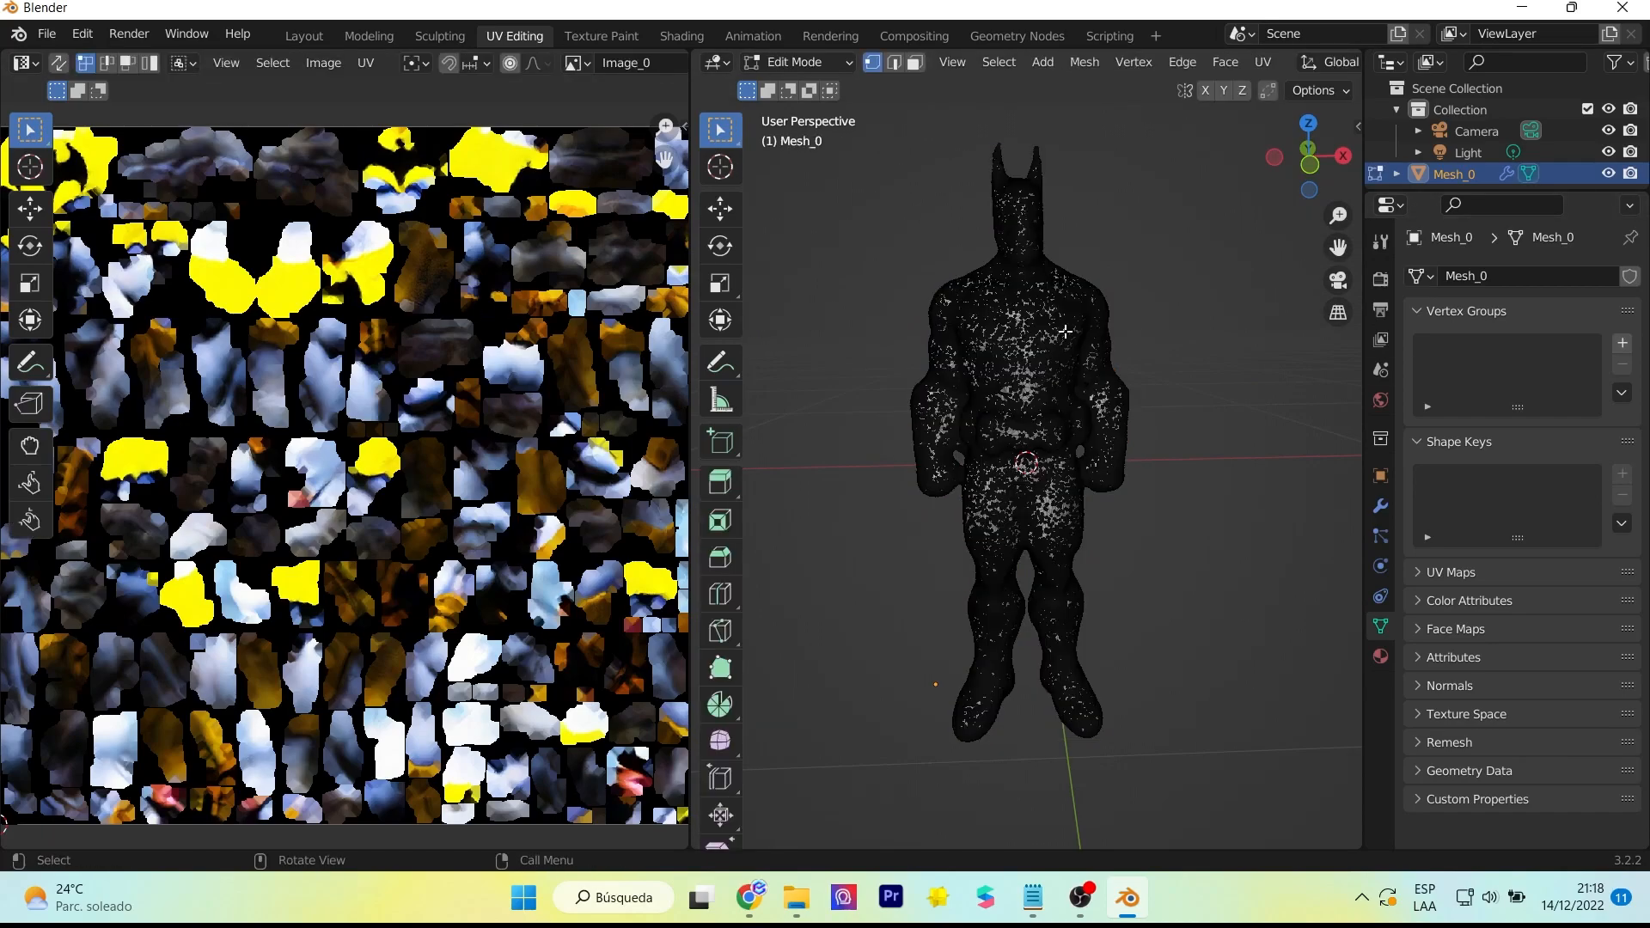
- Return the Batman mesh to Object Mode and examine it alongside its Image_0 texture
key("Tab")
scroll(1198, 332, "up", 4)
middle_click_drag(1205, 346, 1004, 412)
scroll(985, 365, "down", 2)
scroll(320, 334, "down", 4)
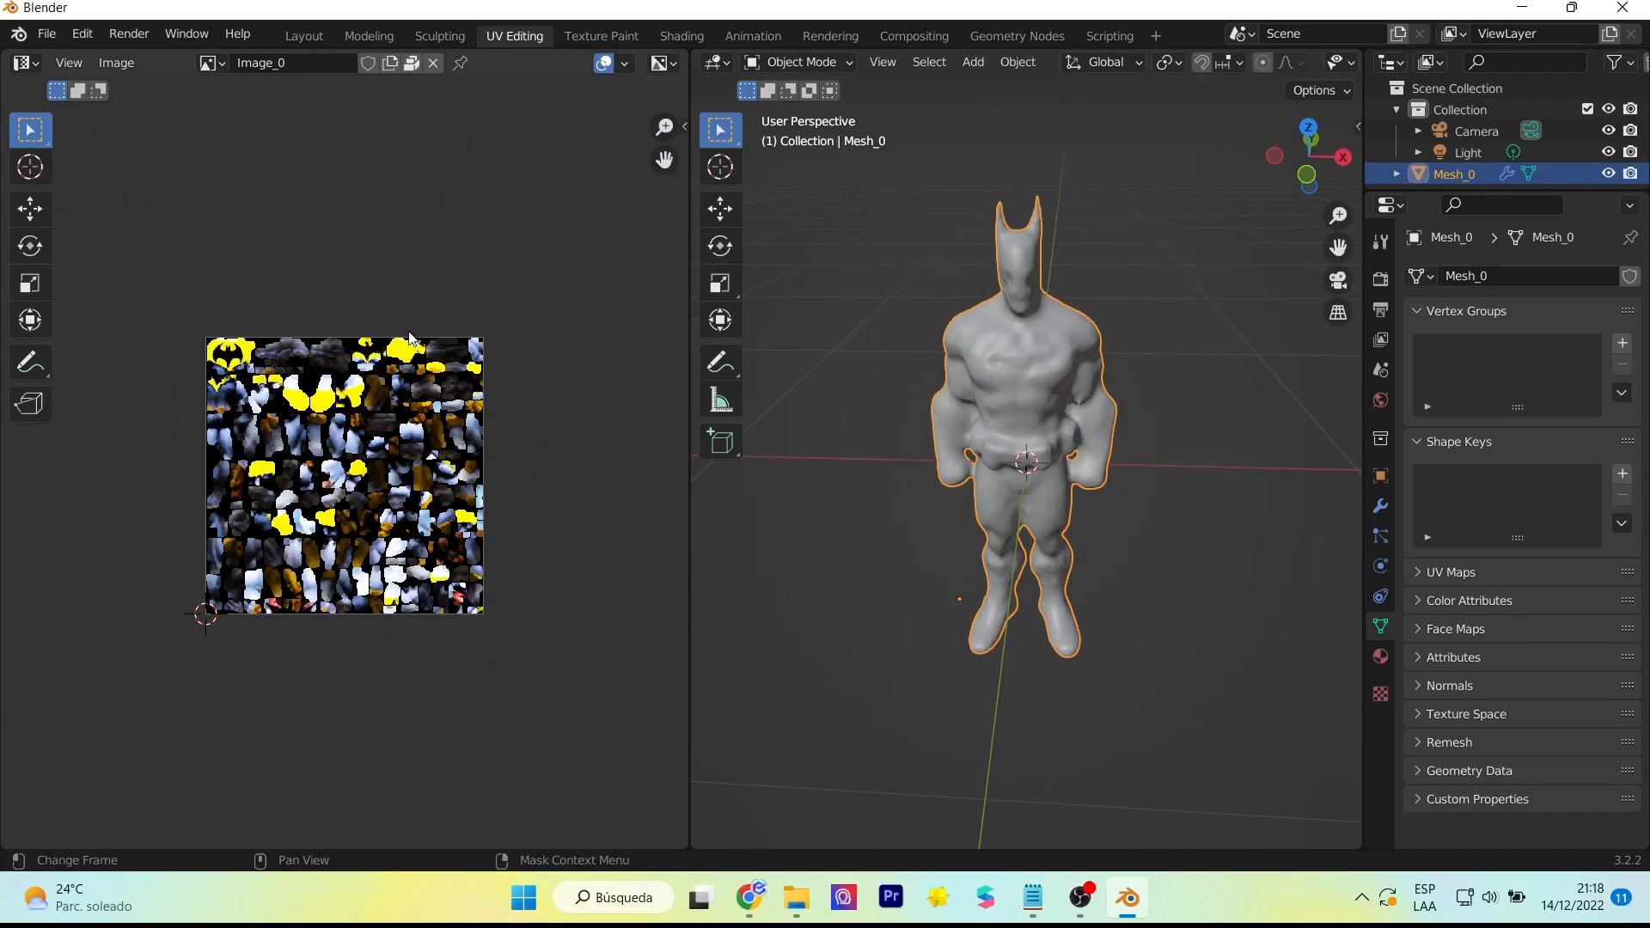
scroll(319, 334, "up", 3)
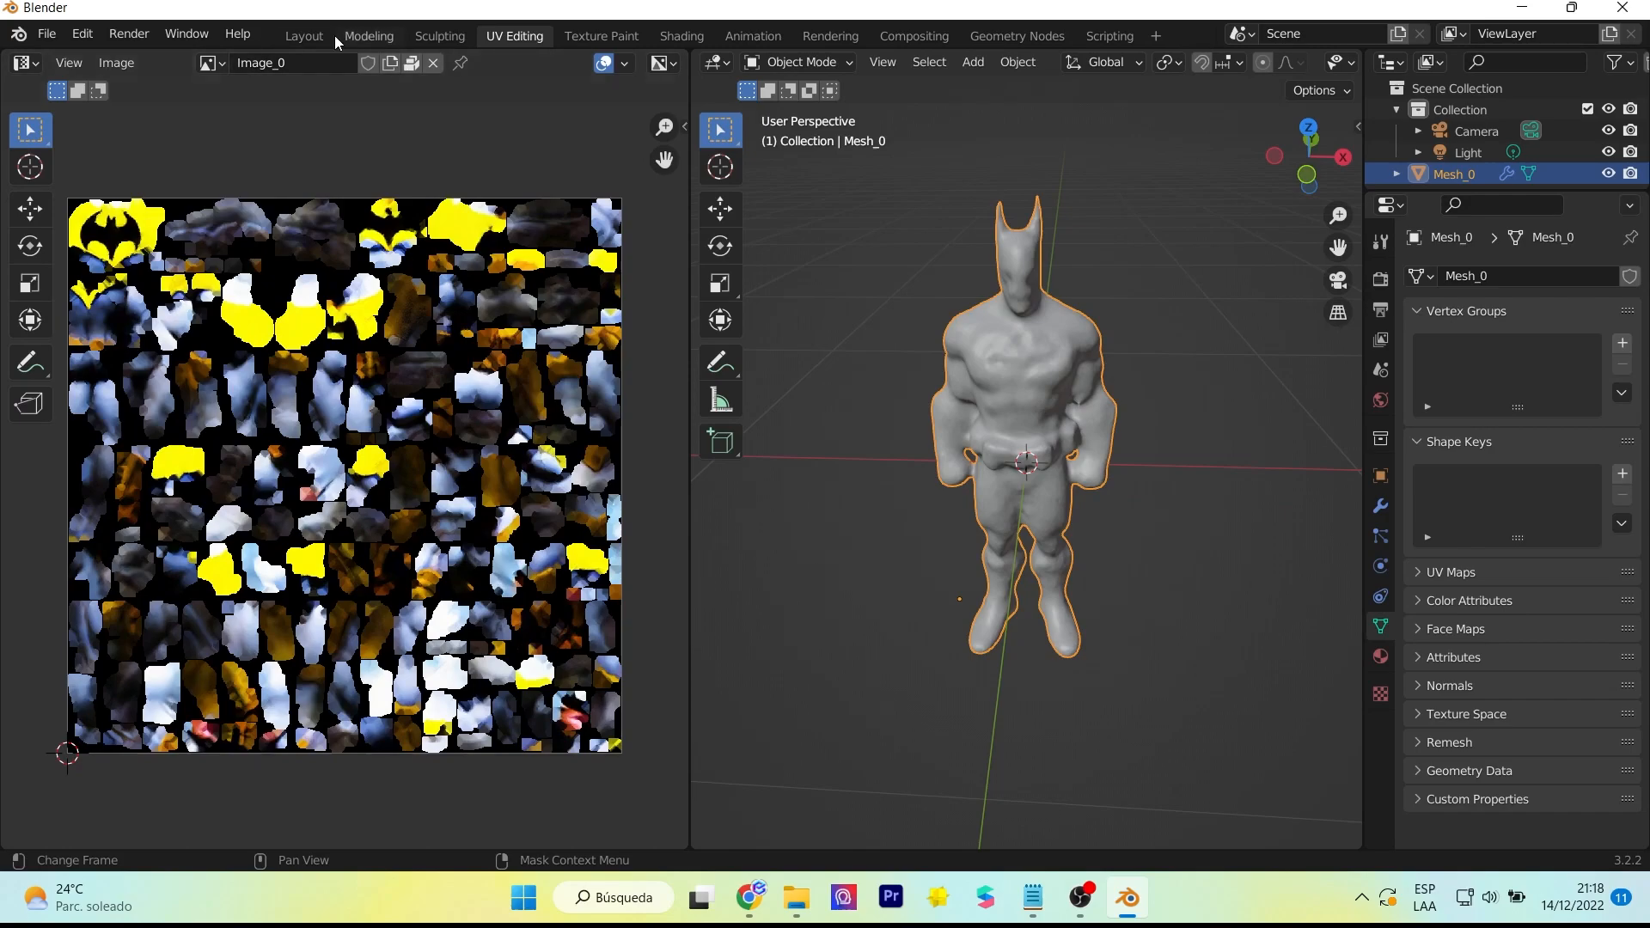
- Return to the Layout workspace and examine the textured Batman model, selecting its whole mesh in Edit Mode
left_click(310, 36)
scroll(1272, 342, "up", 1)
scroll(622, 265, "down", 3)
middle_click_drag(636, 263, 977, 239)
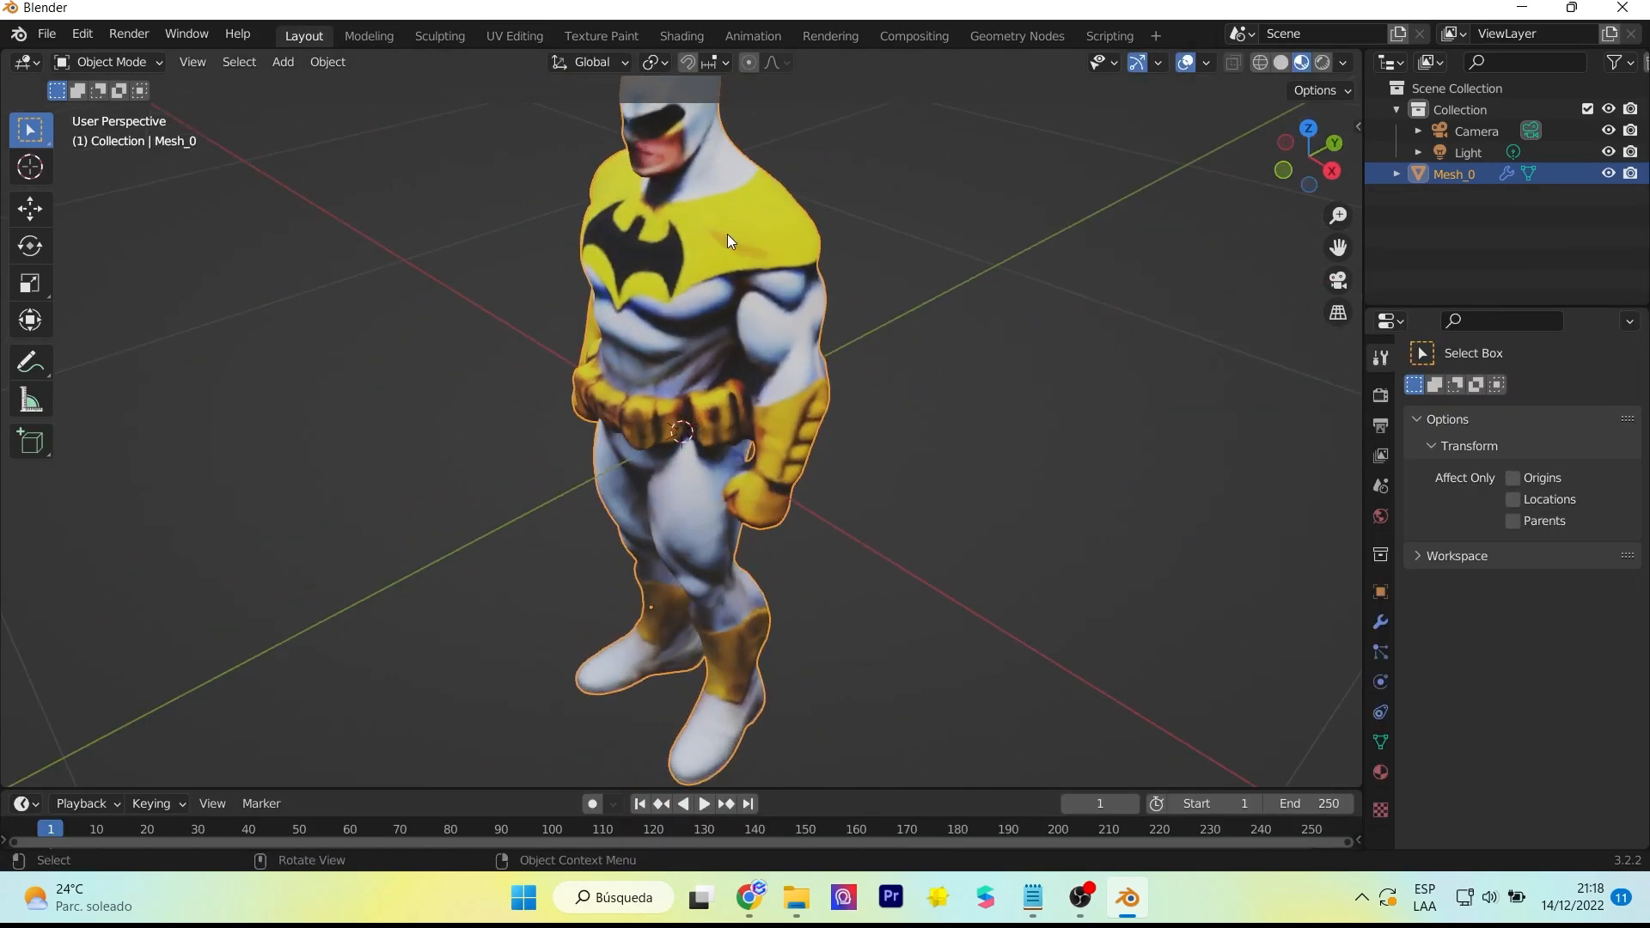
key("Tab")
key("a")
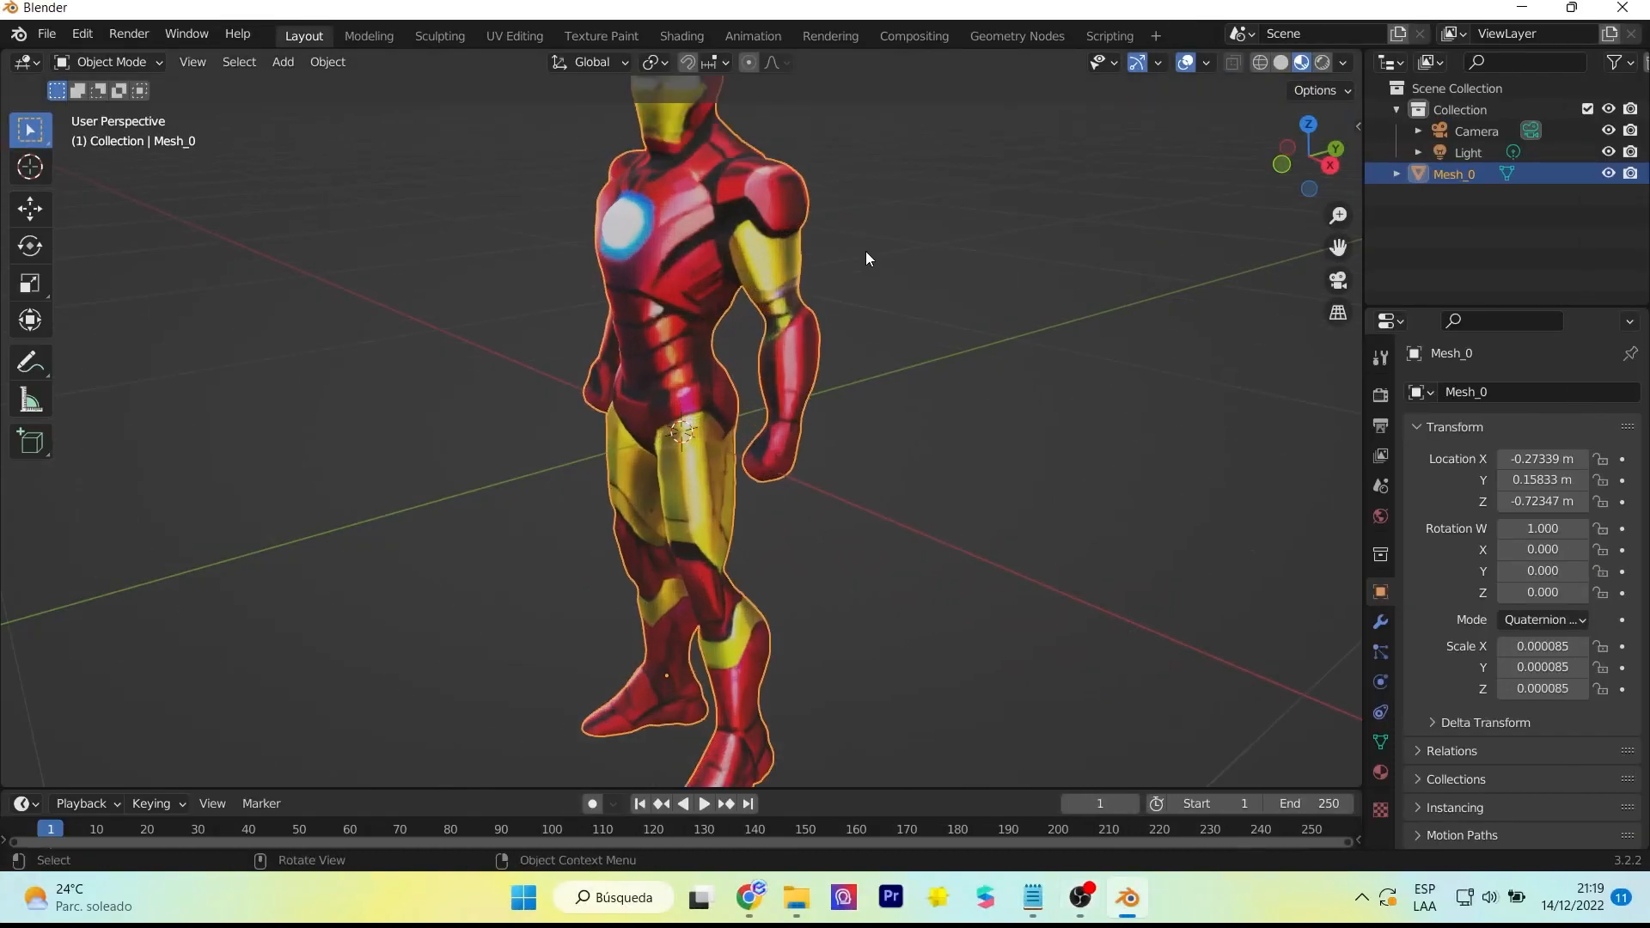
- Inspect the textured Iron Man model and show its mesh beside the Image_0 texture in the UV Editing workspace
scroll(792, 289, "down", 2)
middle_click_drag(792, 289, 722, 260)
left_click(515, 35)
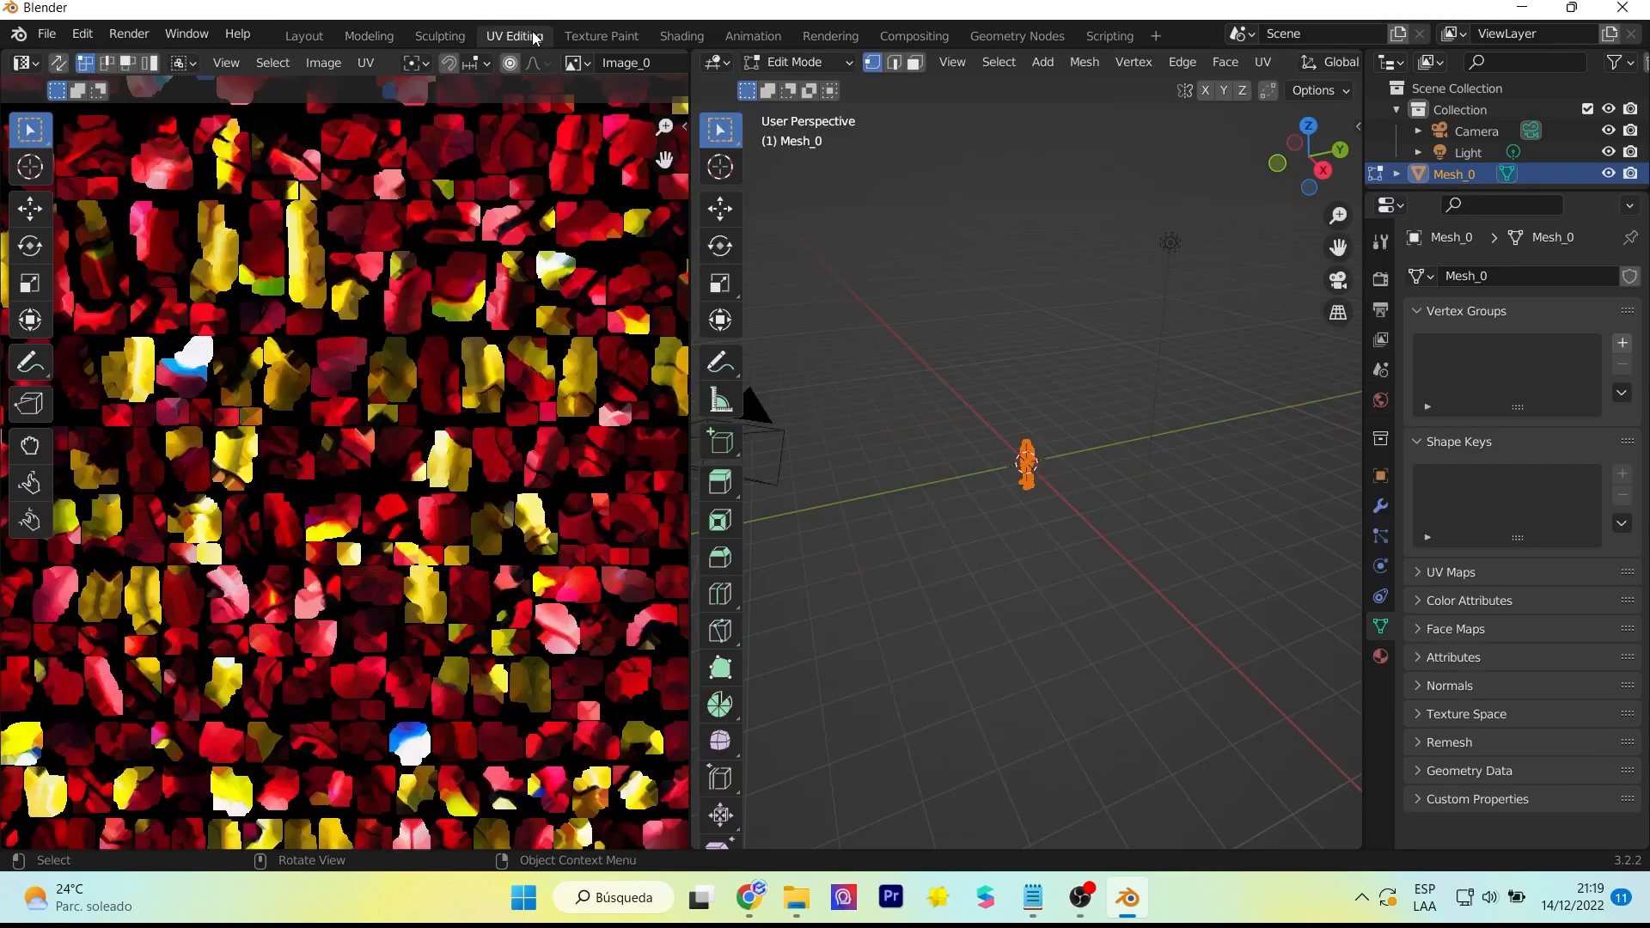
key("Tab")
key("Tab")
scroll(1115, 292, "up", 8)
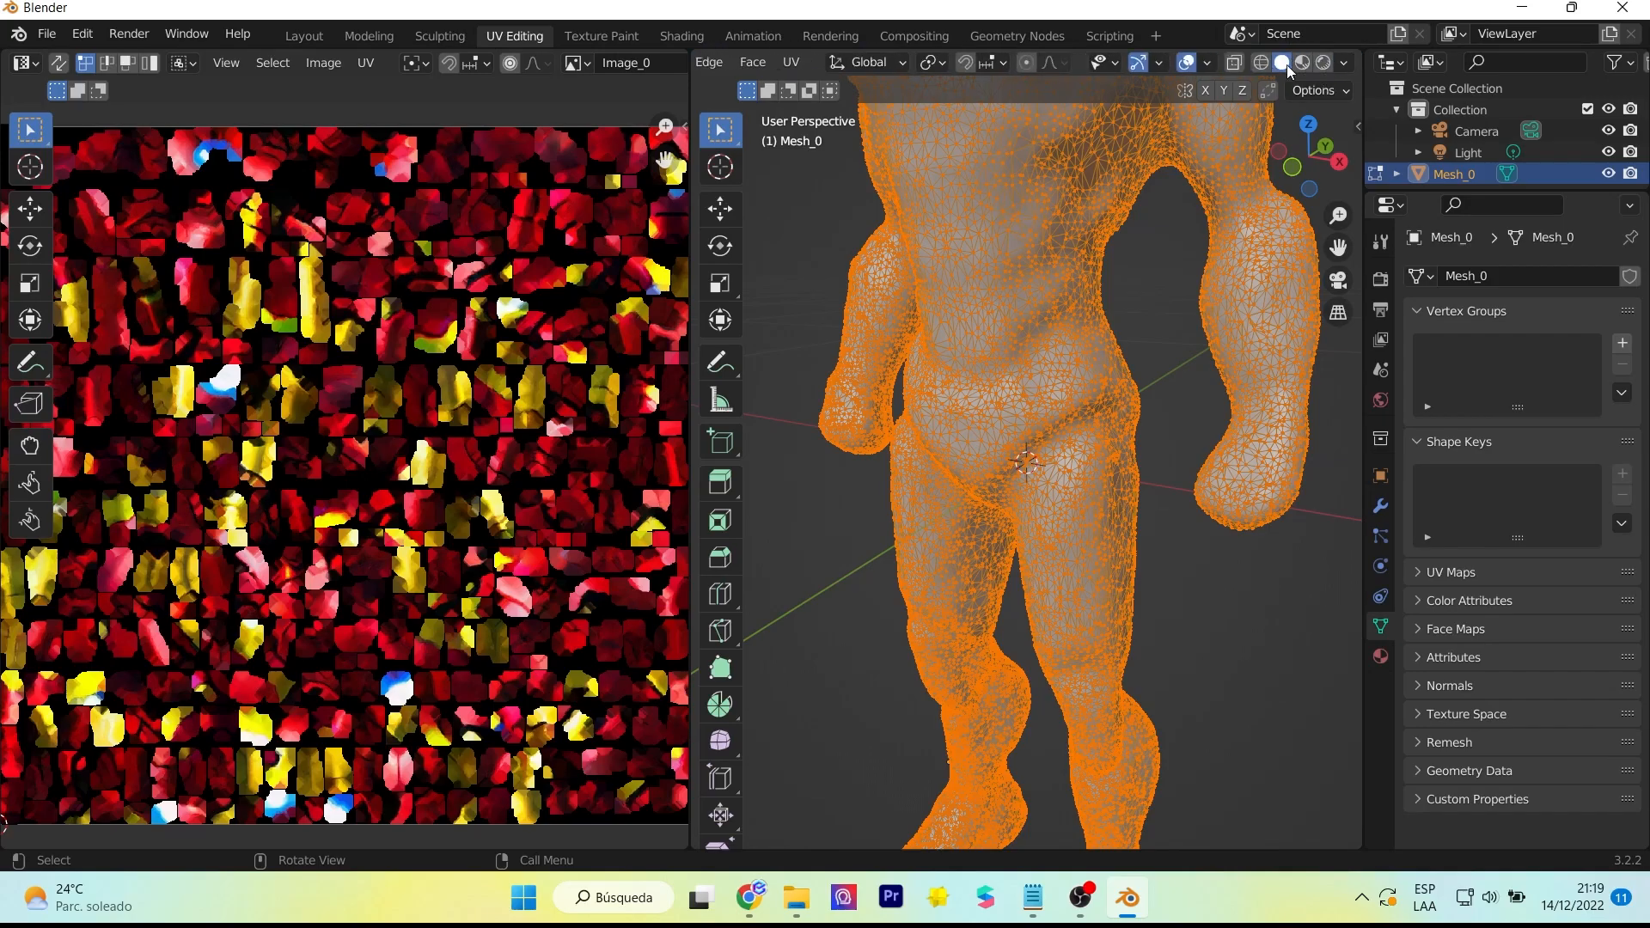
- Examine the Iron Man mesh topology in wireframe shading and leave Edit Mode
left_click(1261, 62)
scroll(1085, 263, "up", 4)
scroll(1095, 314, "down", 2)
mouse_move(1094, 315)
middle_mouse_down()
mouse_move(935, 356)
mouse_move(1061, 353)
middle_mouse_up()
scroll(1229, 330, "down", 6)
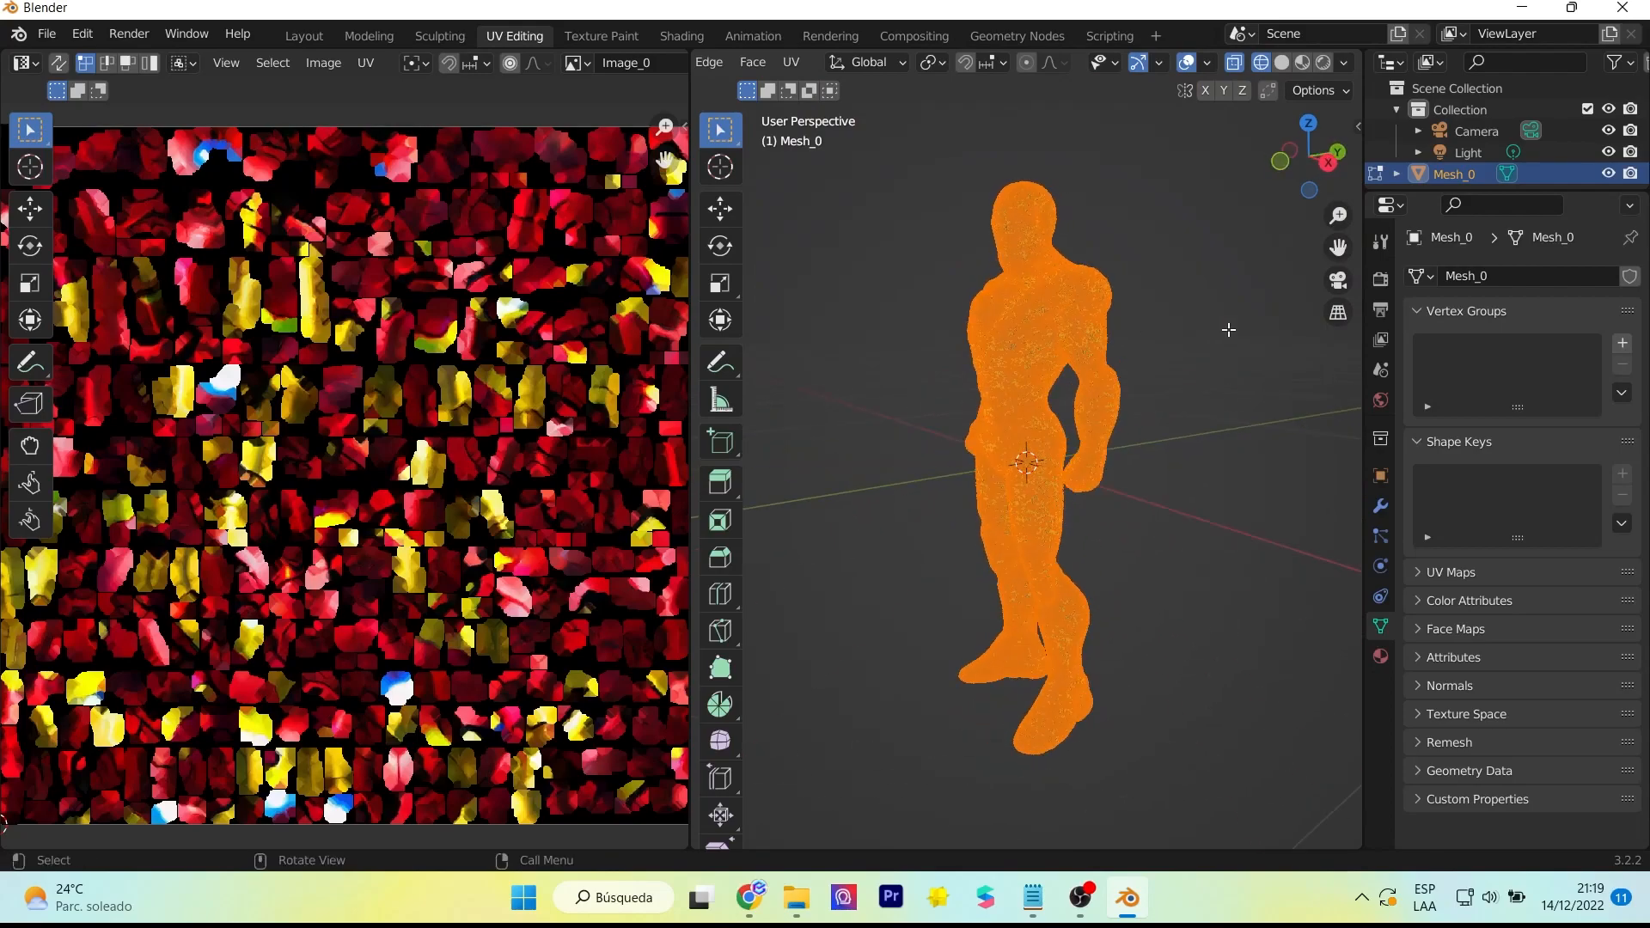
key("Tab")
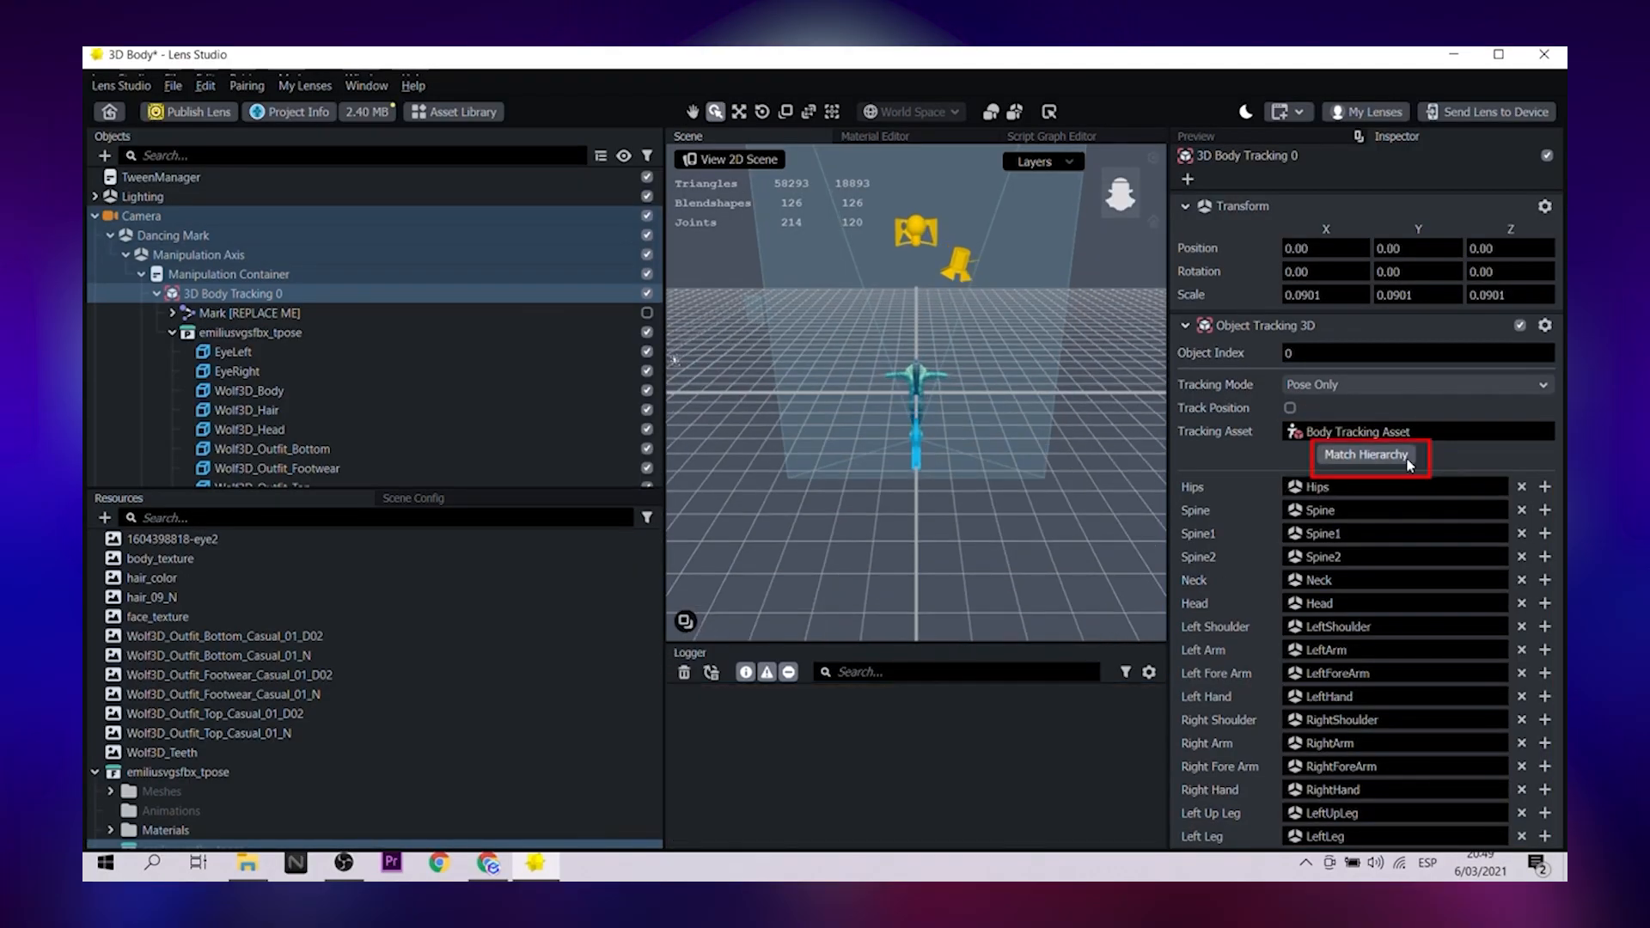
- In Lens Studio, match the 3D Body Tracking 0 joints to the mixamorig:Hips hierarchy of the emiliusvgsfbx_tpose model
left_click(1408, 457)
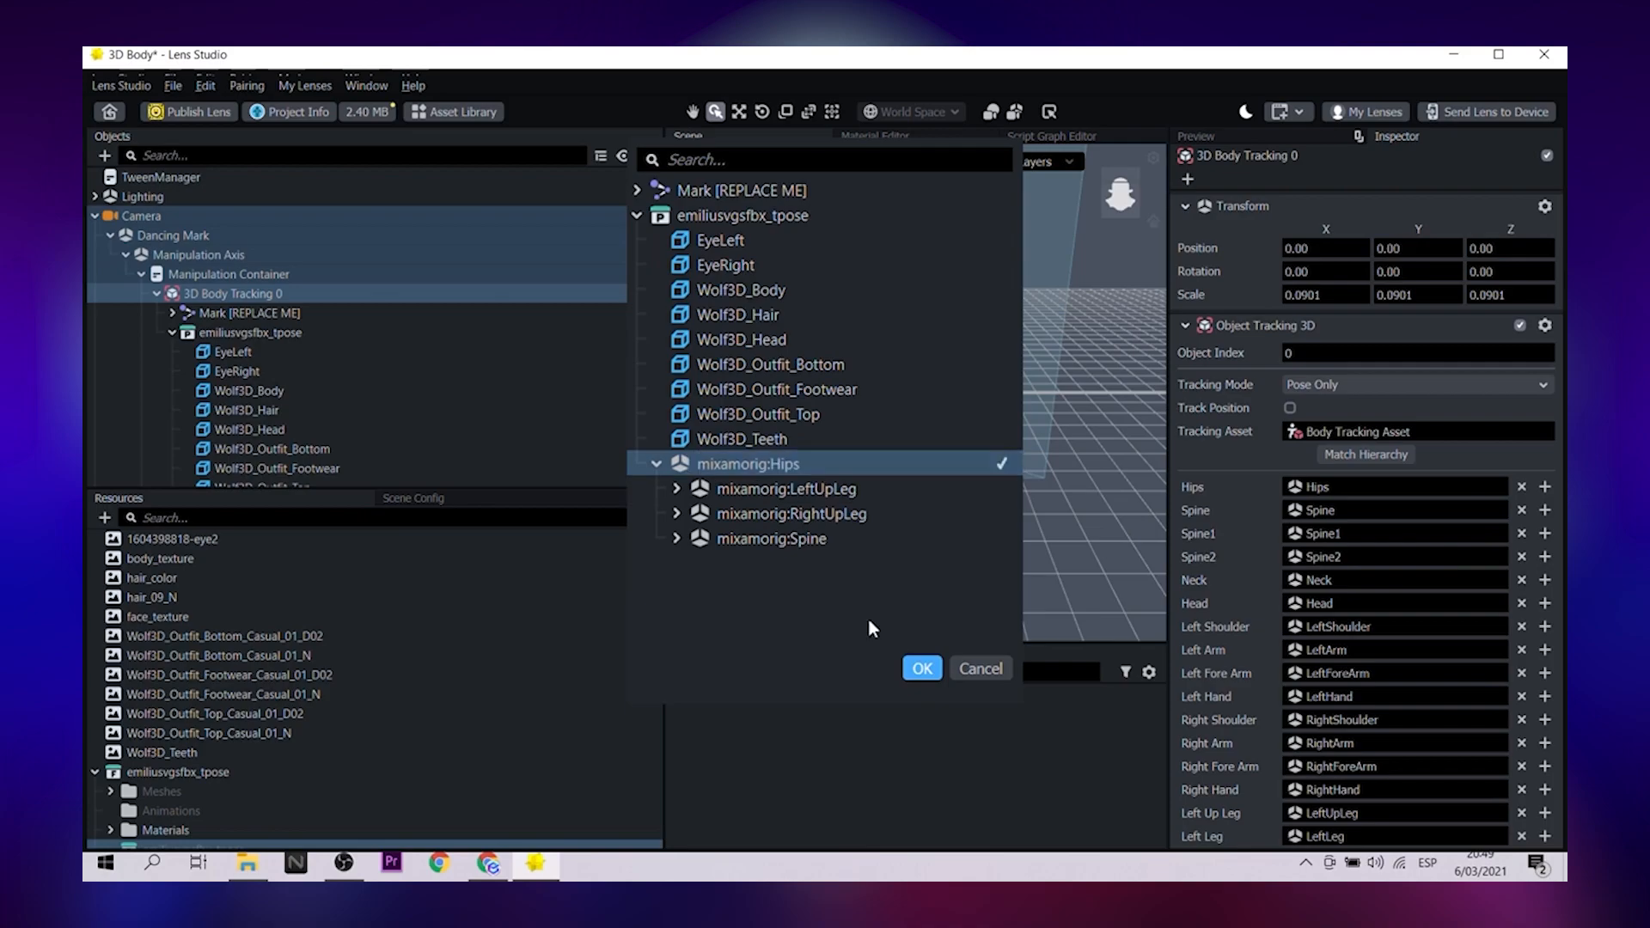
left_click(922, 669)
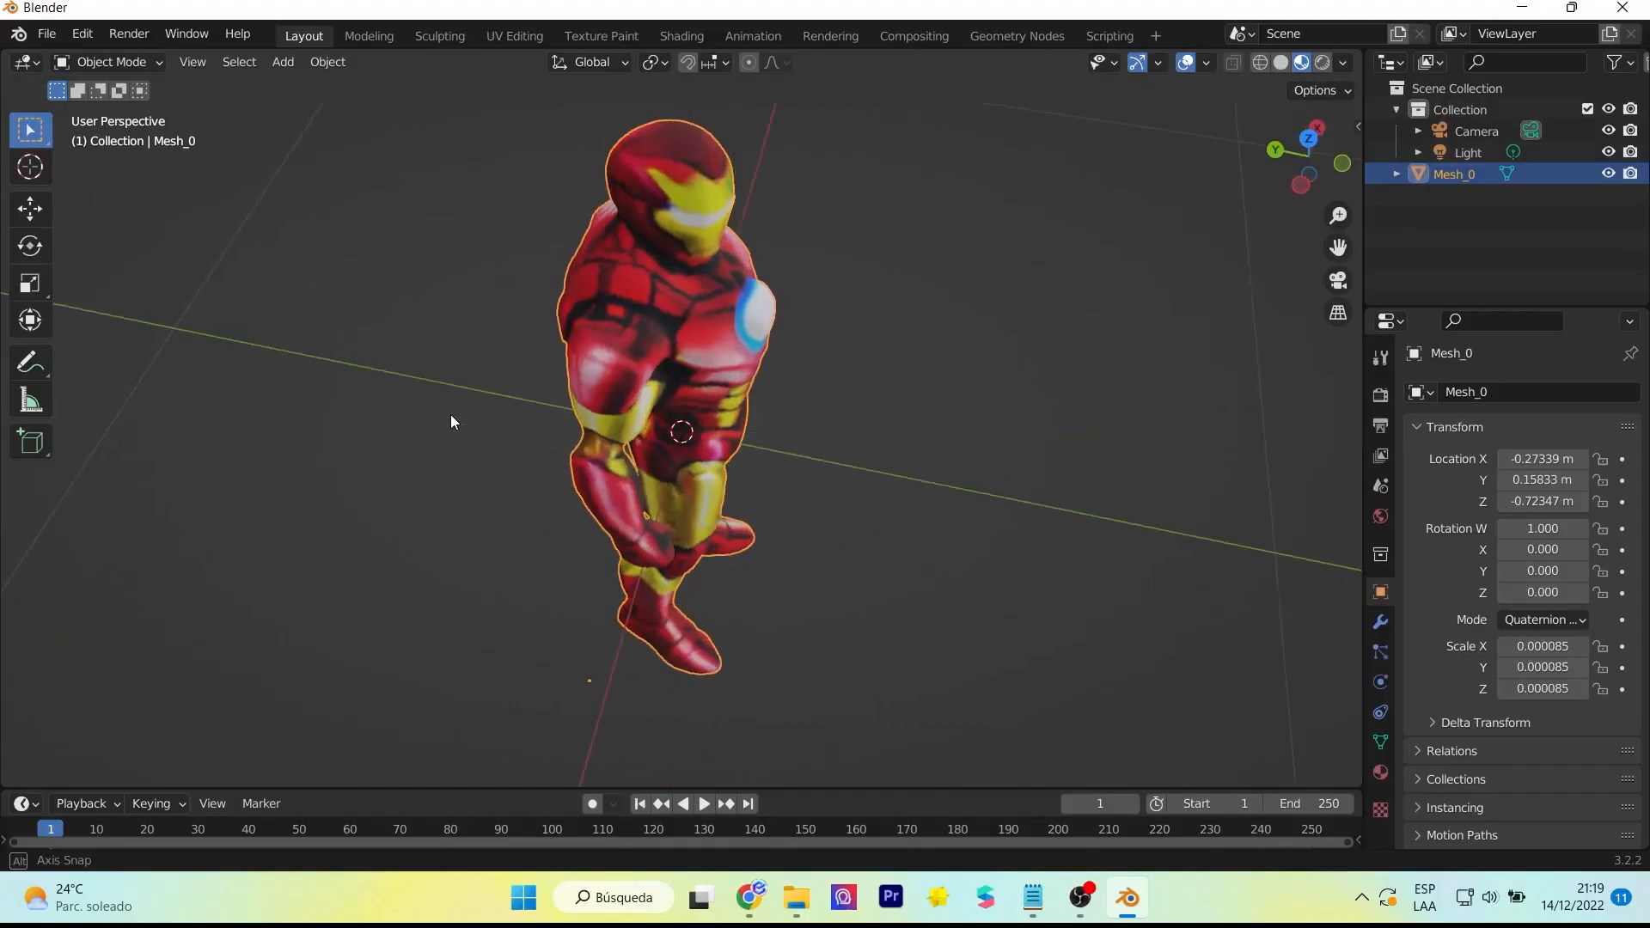
- In Blender, view the textured Iron Man from several sides and compare its mesh with its texture in the UV Editing workspace
middle_click_drag(453, 416, 722, 262)
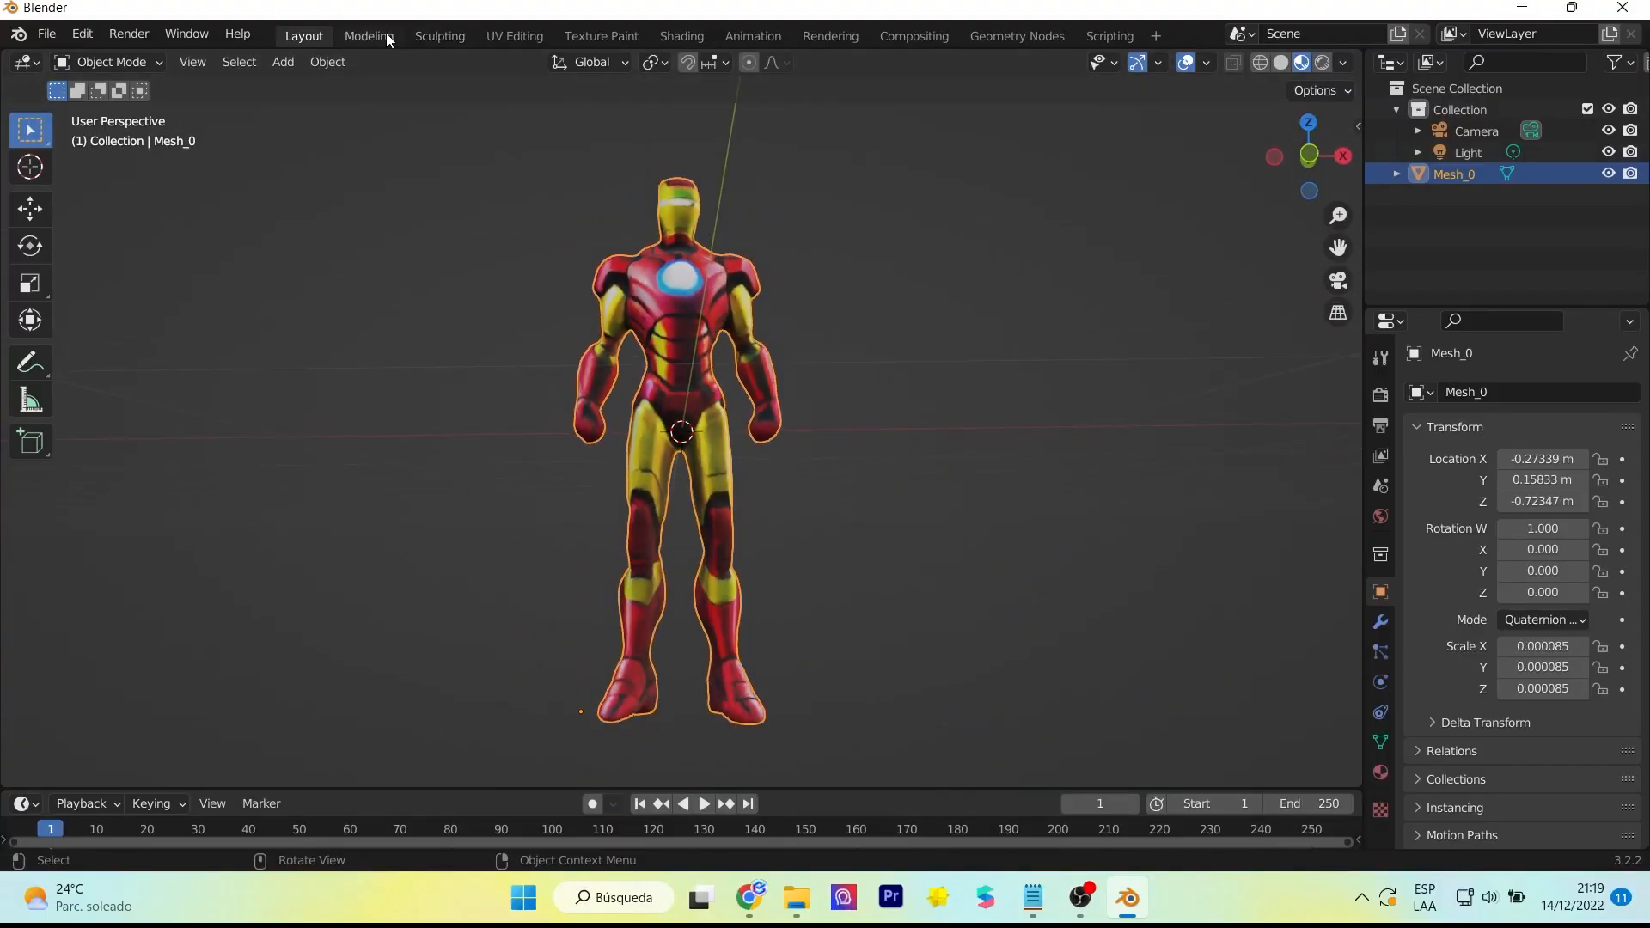
left_click(533, 33)
scroll(400, 396, "down", 3)
scroll(400, 395, "up", 2)
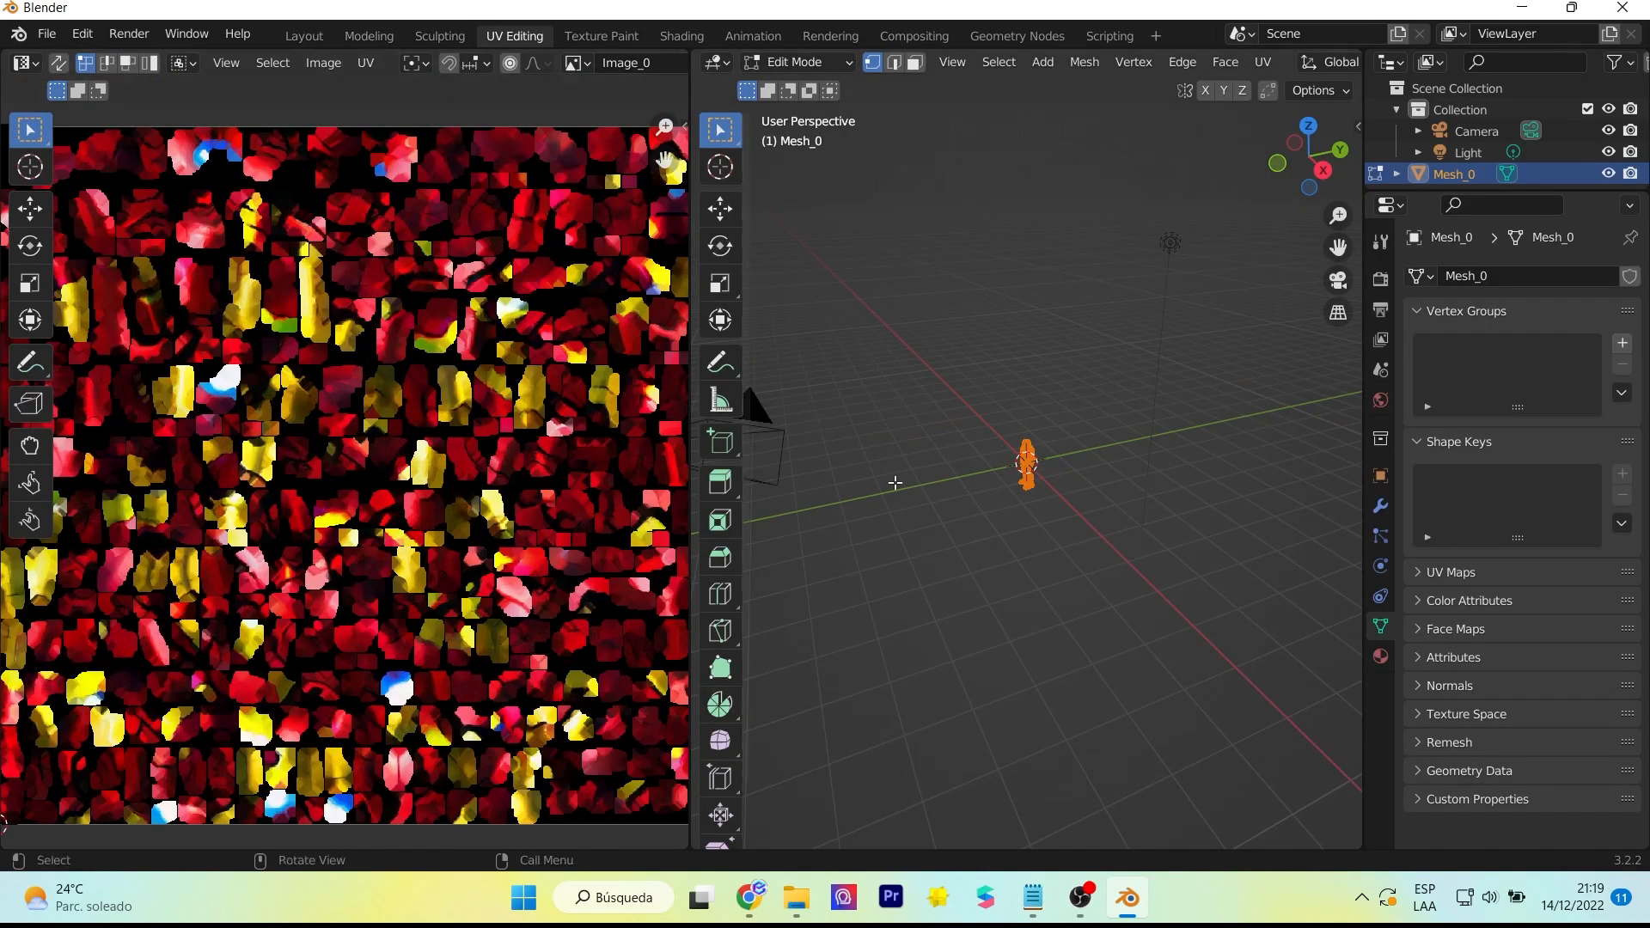
scroll(1112, 426, "up", 2)
key("Tab")
key("Tab")
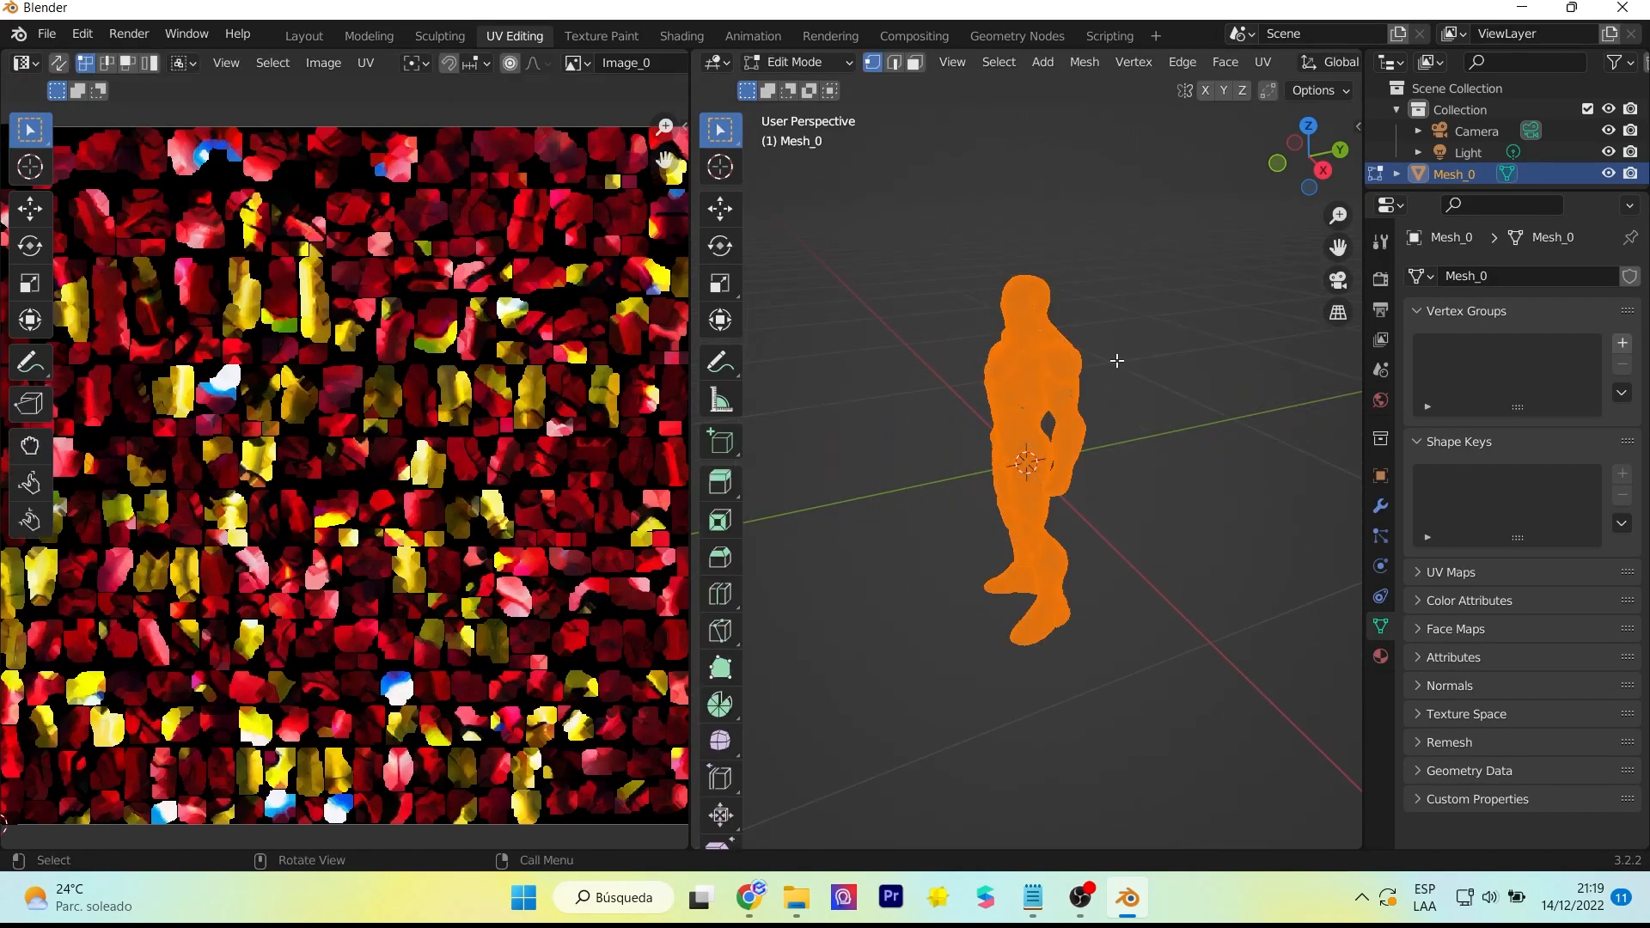
middle_click_drag(1117, 361, 1131, 303)
scroll(1112, 292, "up", 5)
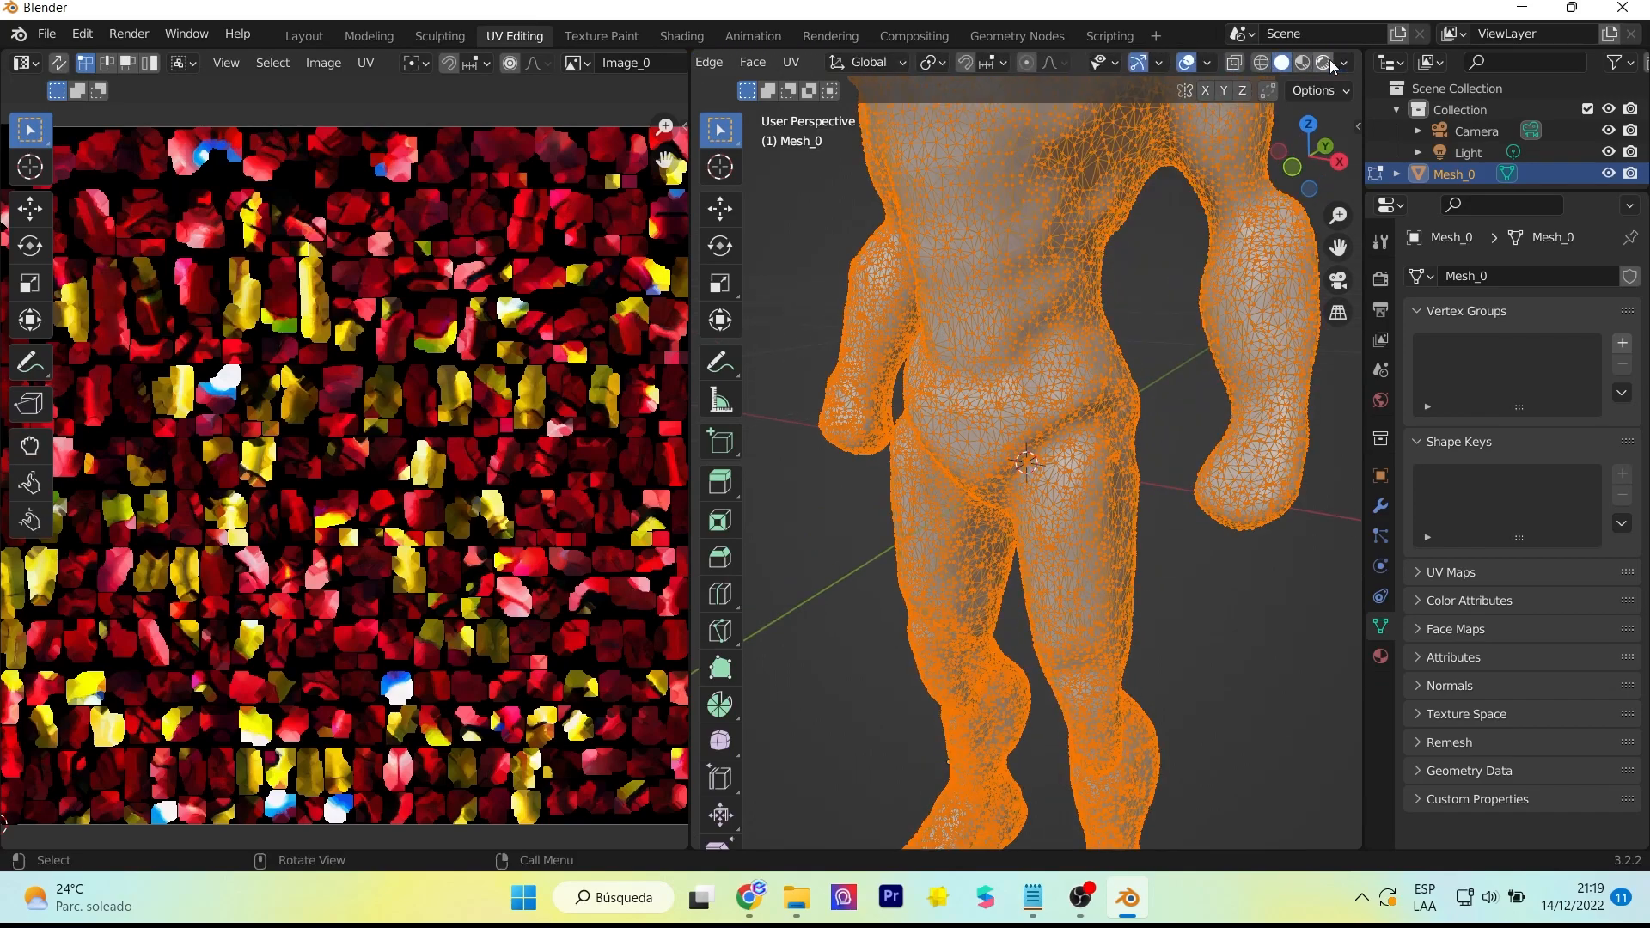
- Switch the Iron Man mesh to wireframe shading and inspect its triangle density up close and as a whole
left_click(1261, 64)
scroll(1072, 275, "up", 3)
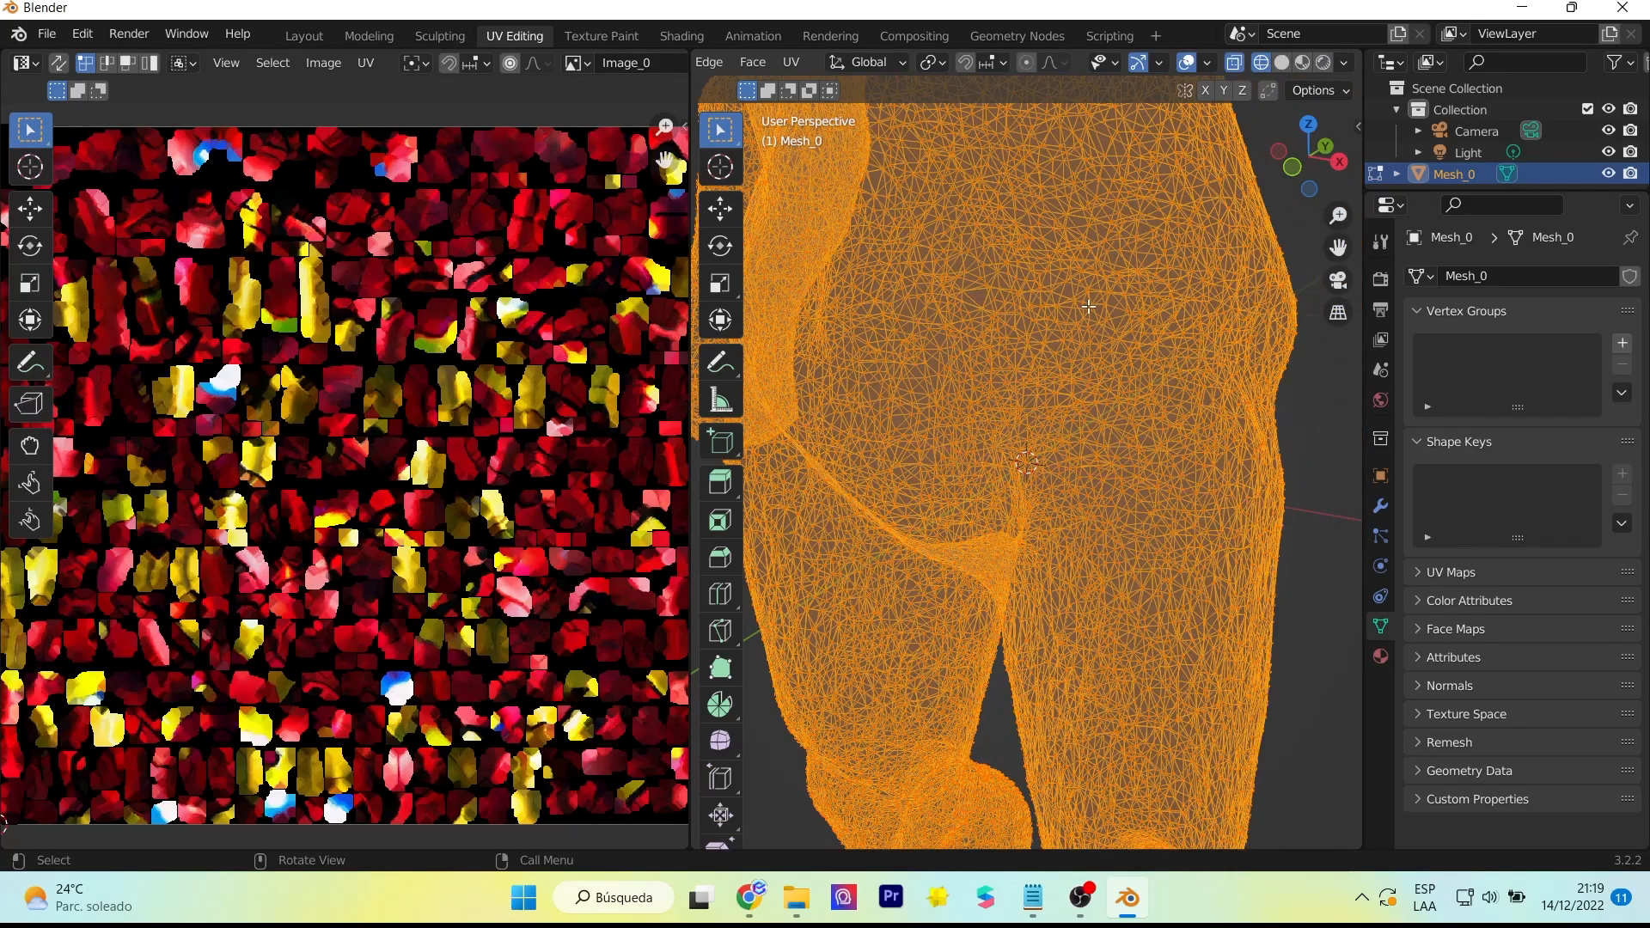
scroll(1088, 306, "down", 3)
middle_click_drag(1089, 306, 1226, 324)
scroll(1031, 298, "down", 3)
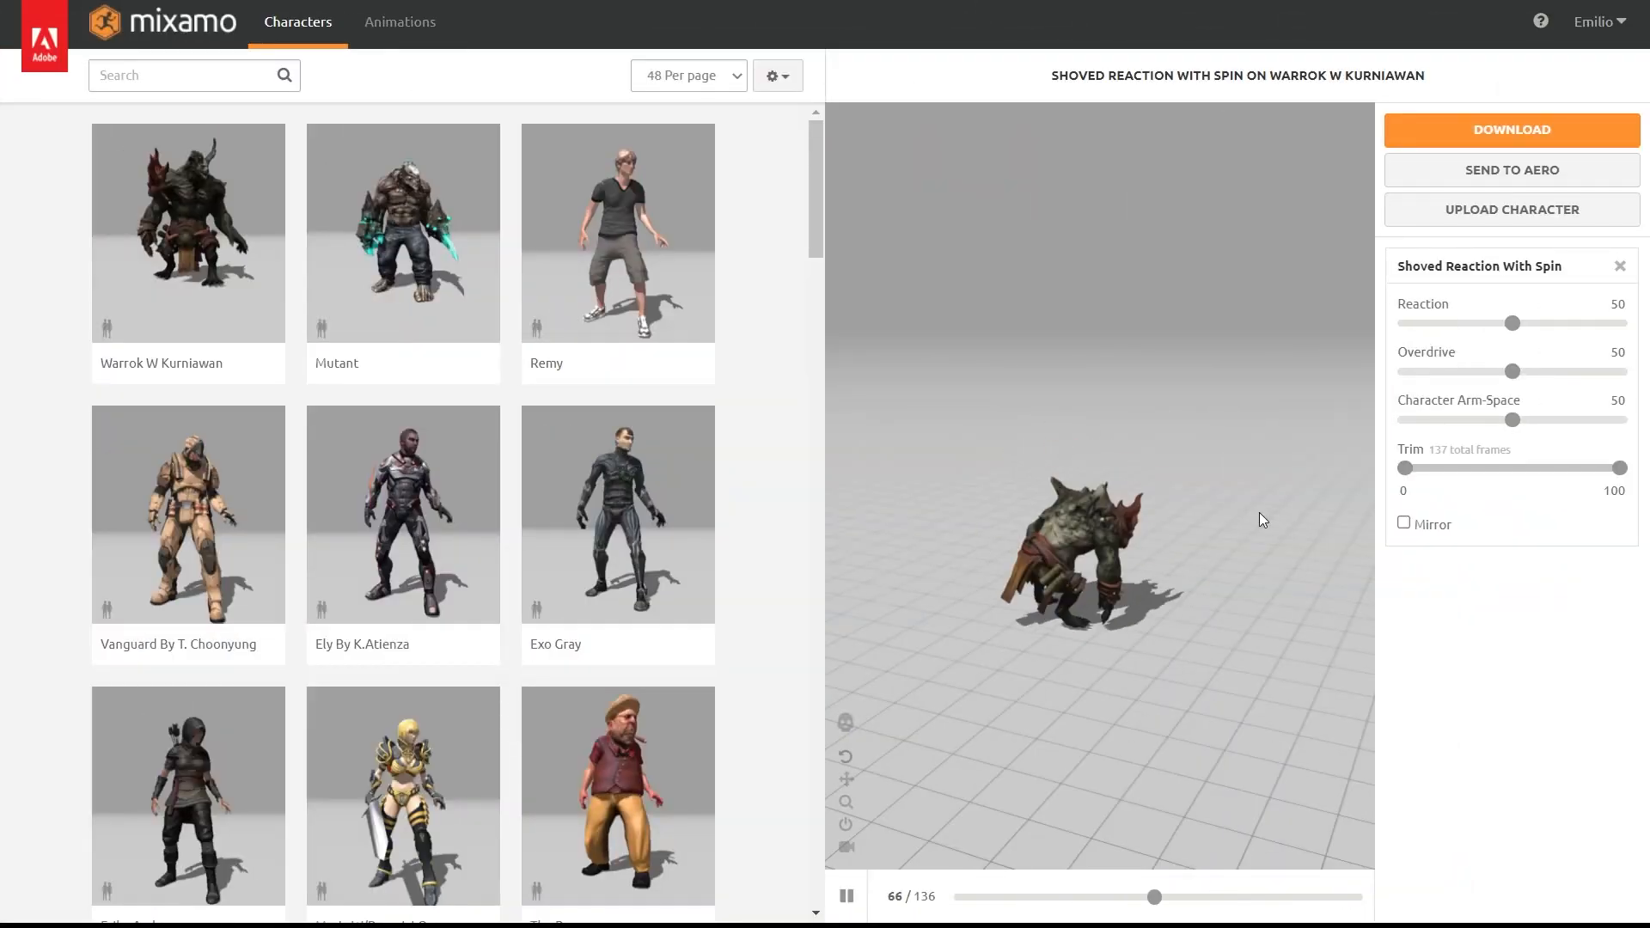
- In Mixamo, upload the iro model as a new character and auto-rig it with markers, symmetry and Standard Skeleton (65)
left_click(1513, 209)
left_click(765, 518)
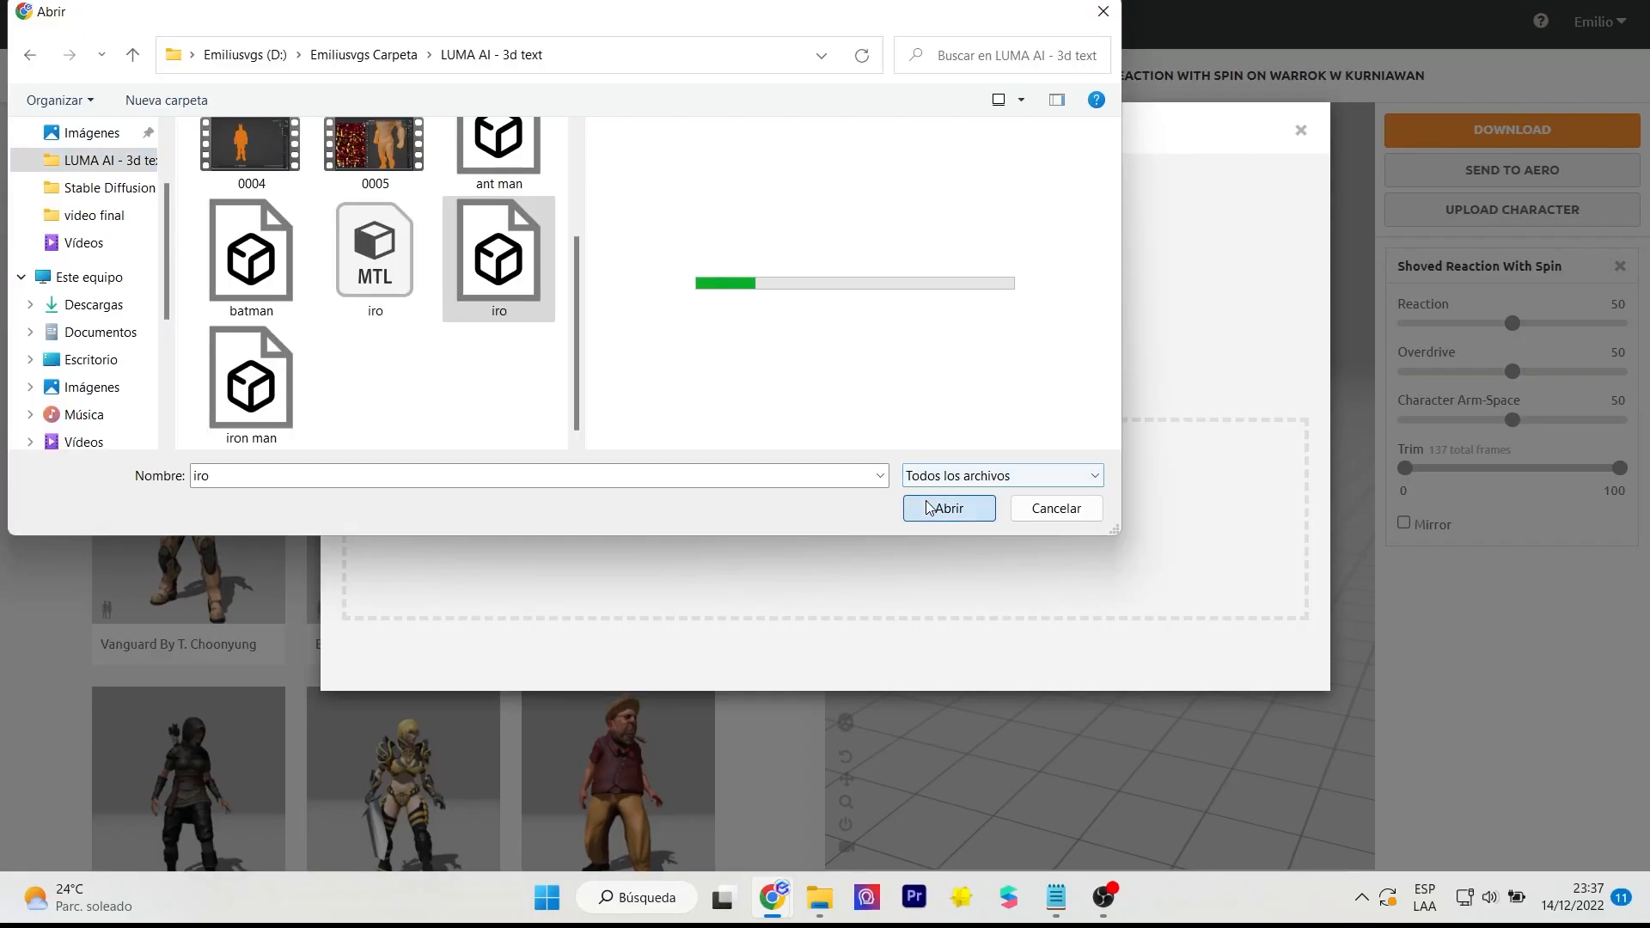
left_click(946, 508)
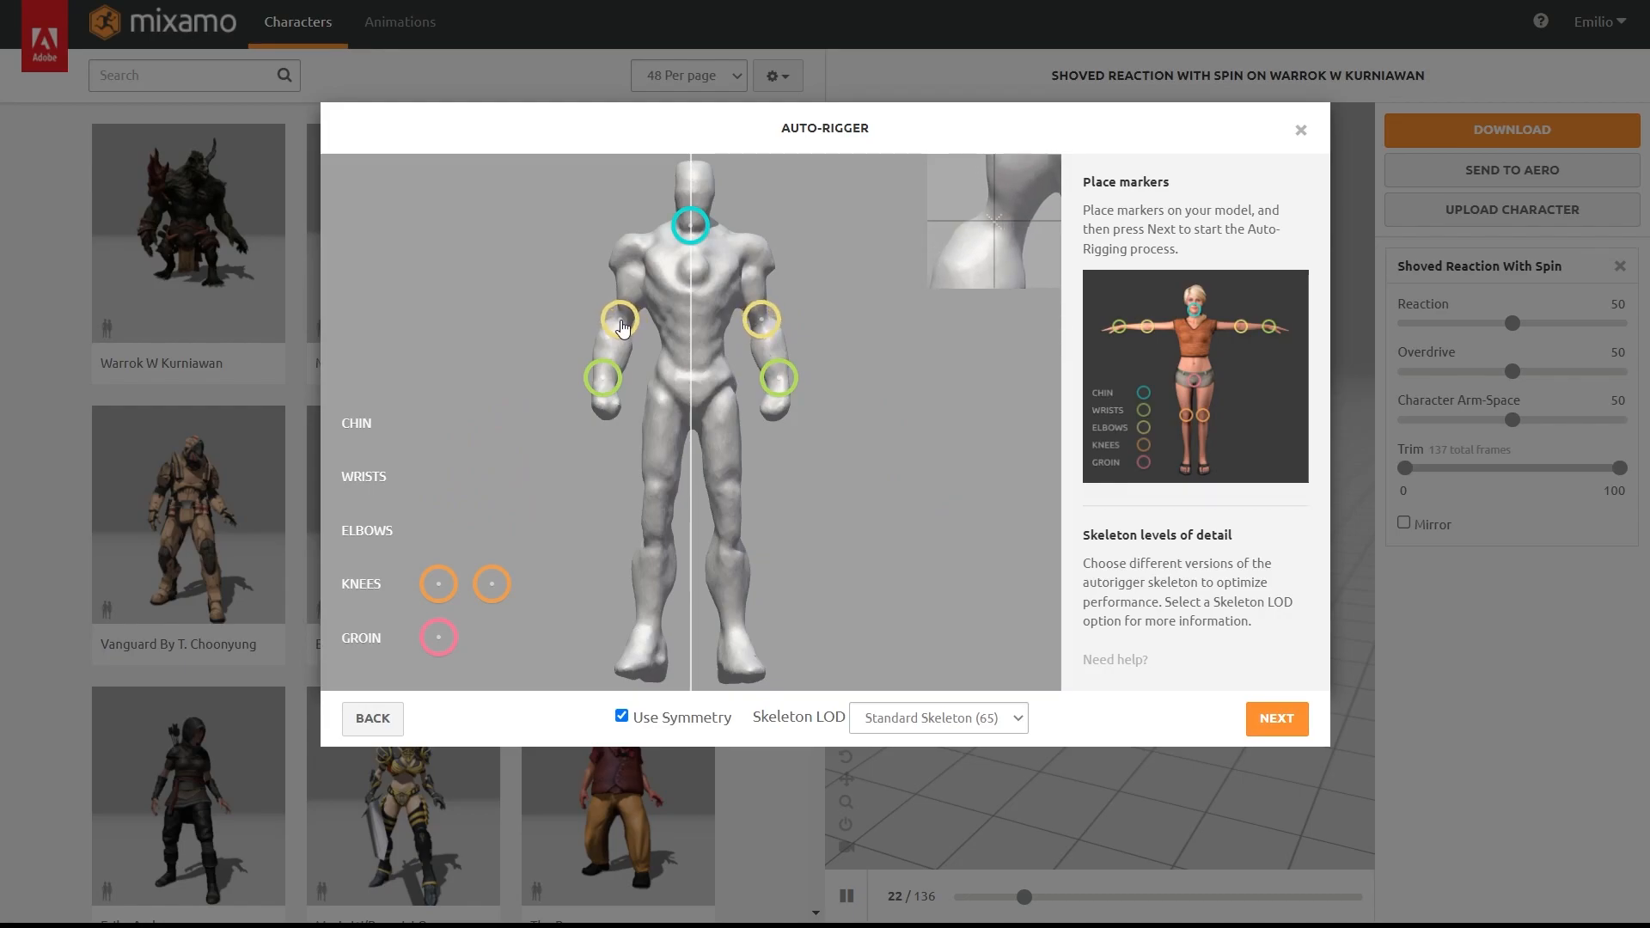
left_click(1281, 720)
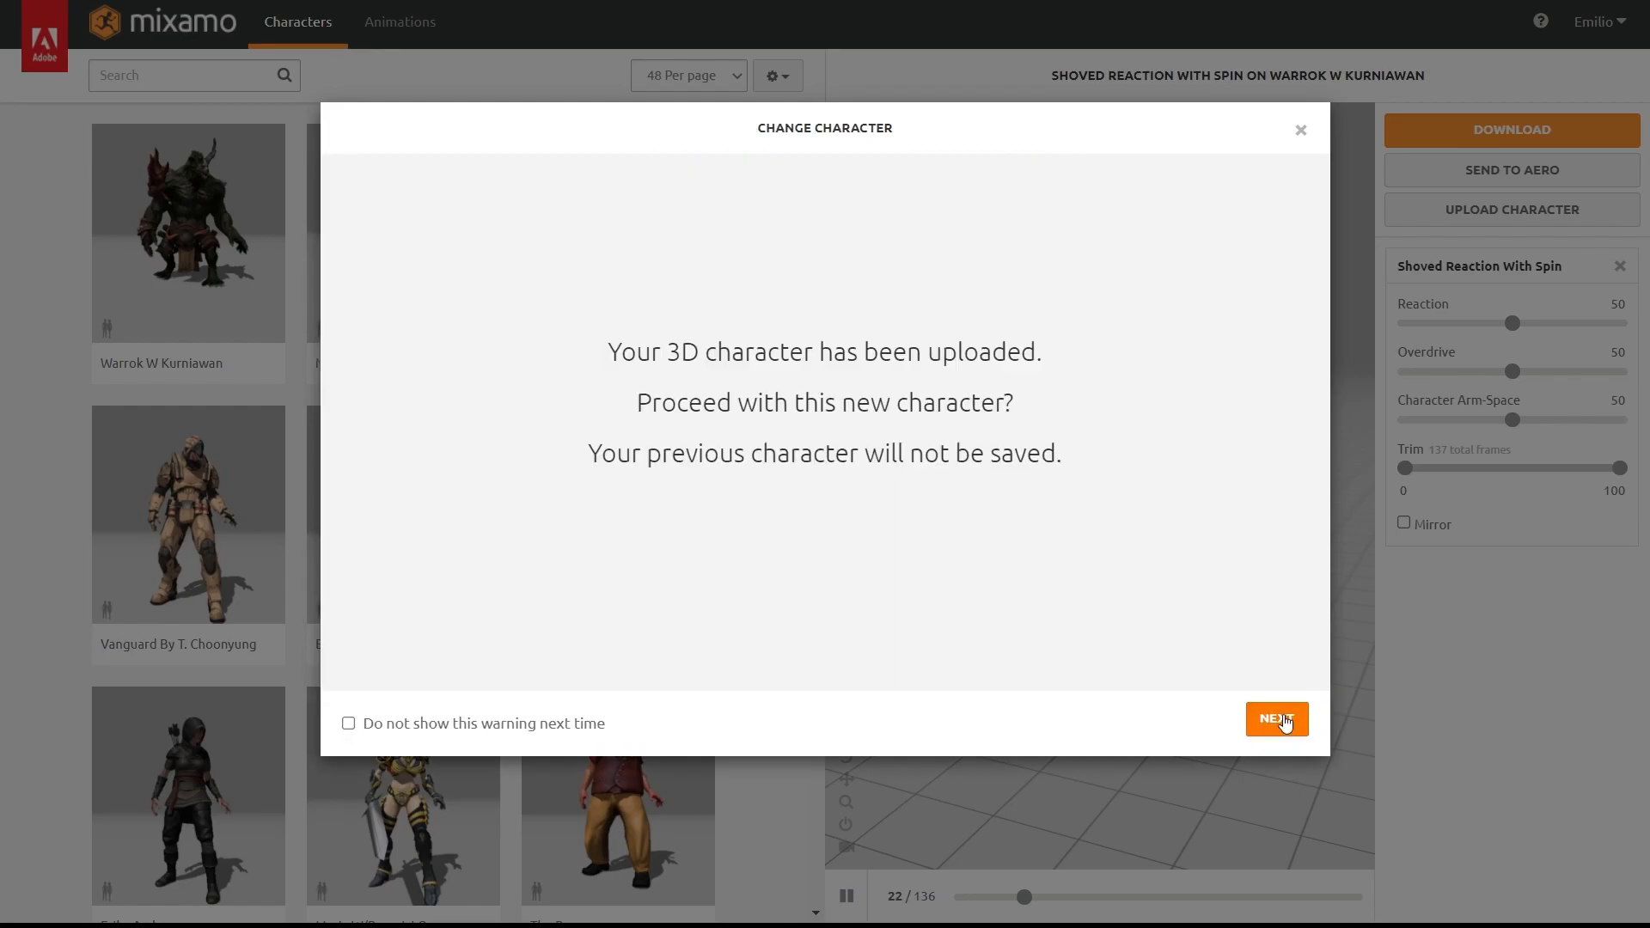
left_click(1275, 718)
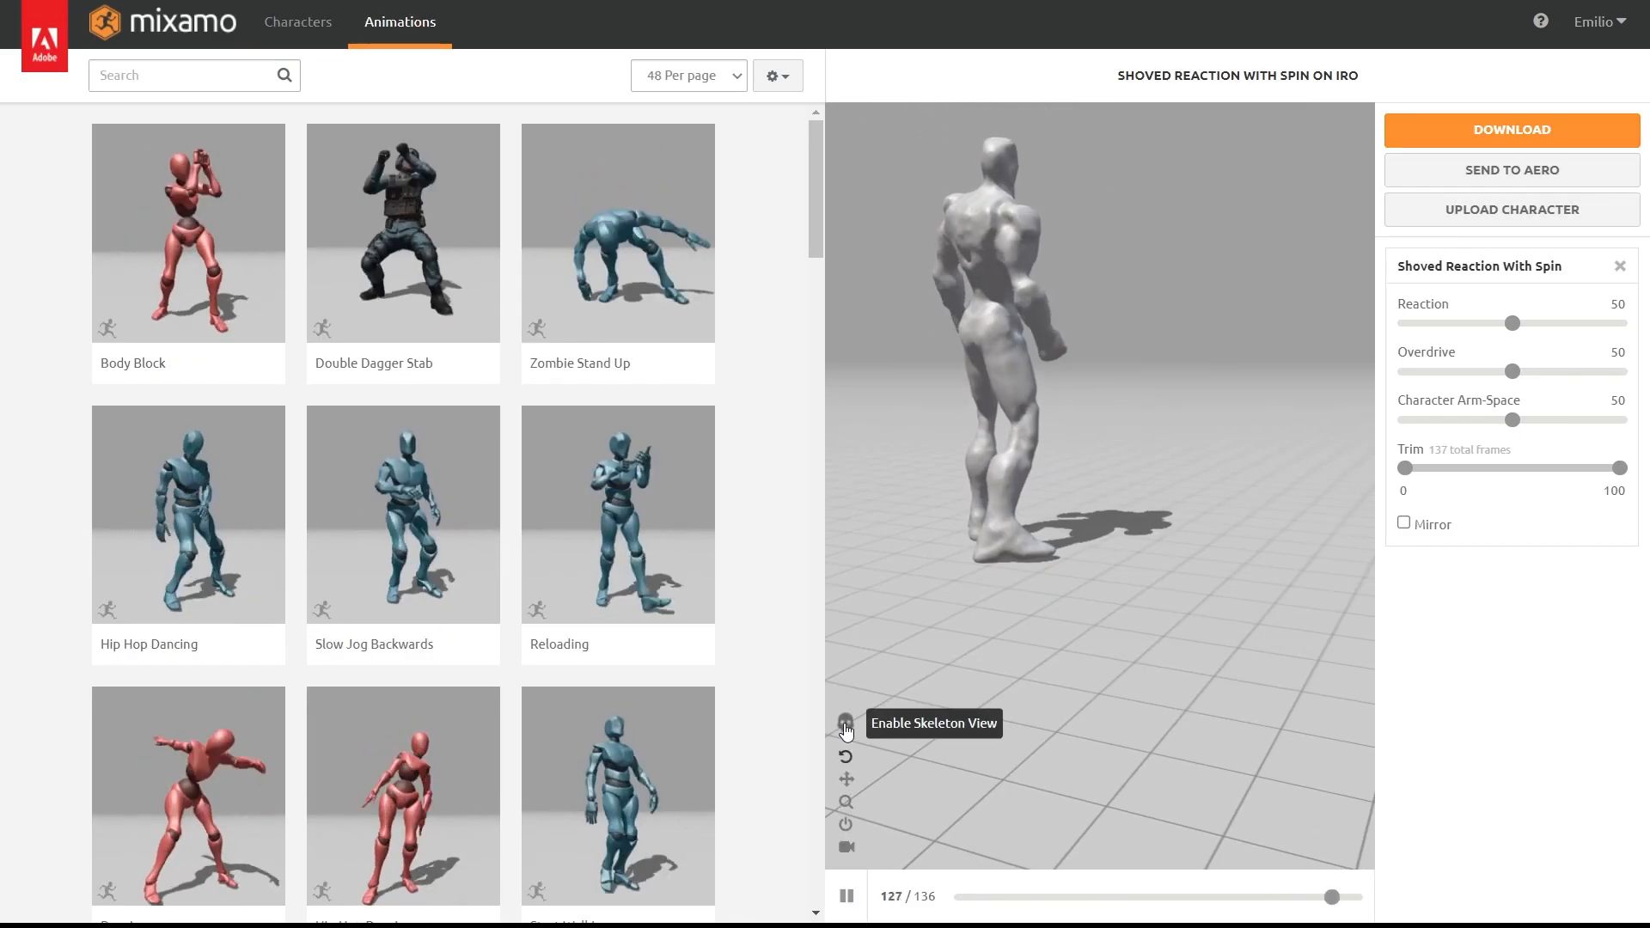
- Download the rigged character without the Shoved Reaction With Spin animation and inspect iro1.fbx in 3D Viewer
left_click(1620, 267)
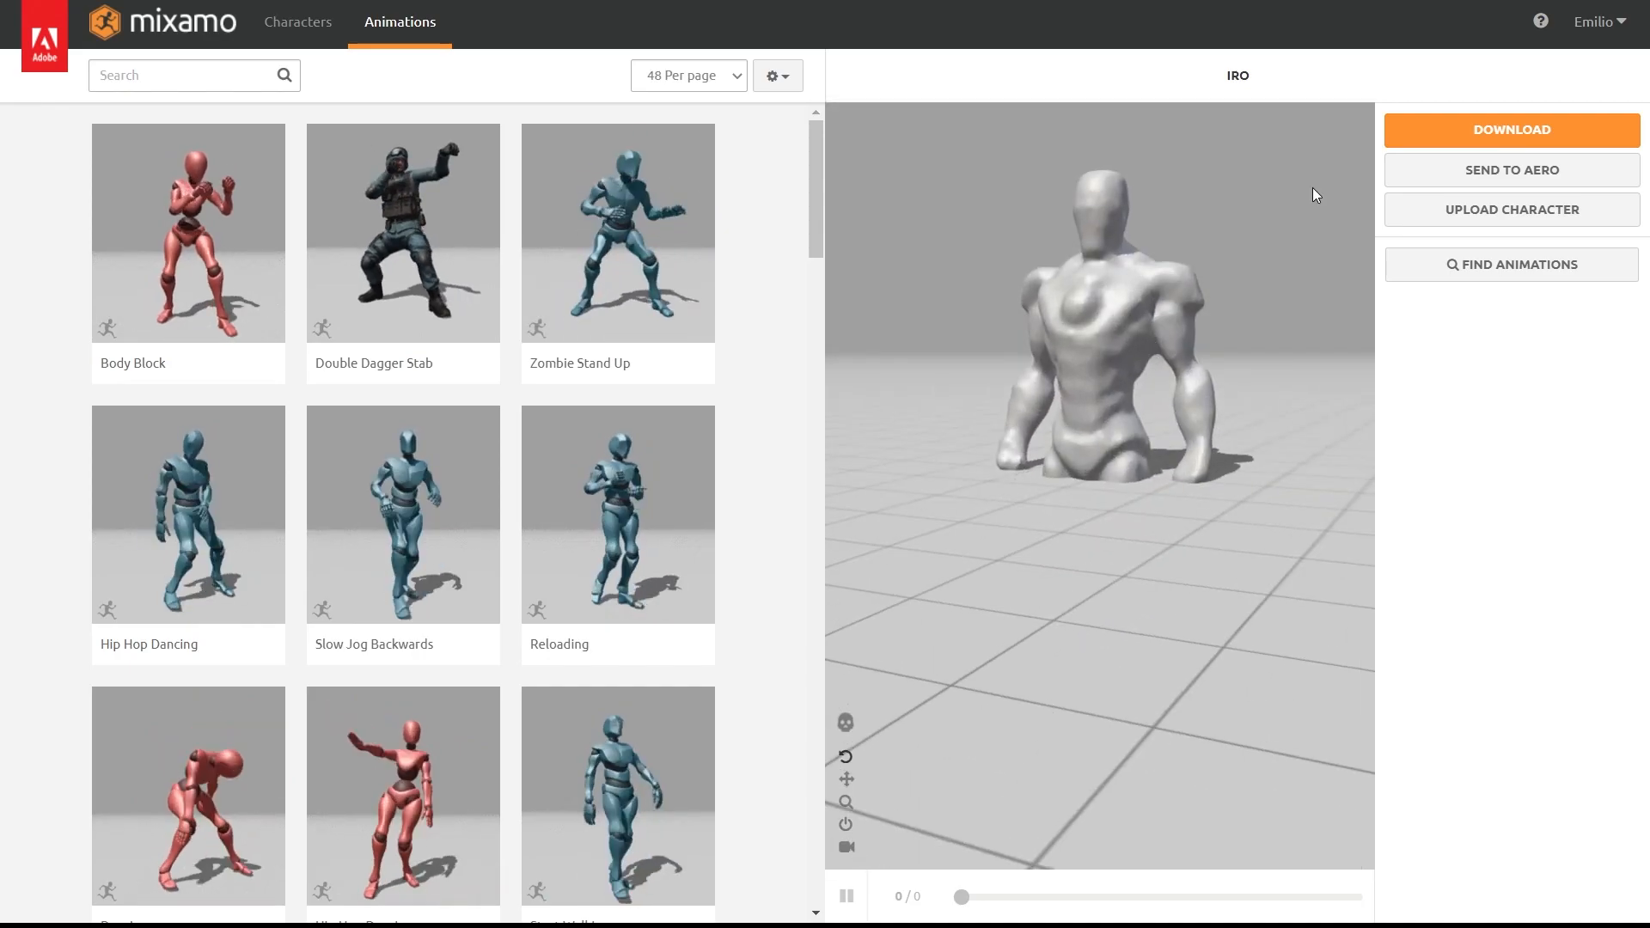
left_click(1496, 130)
left_click(1168, 300)
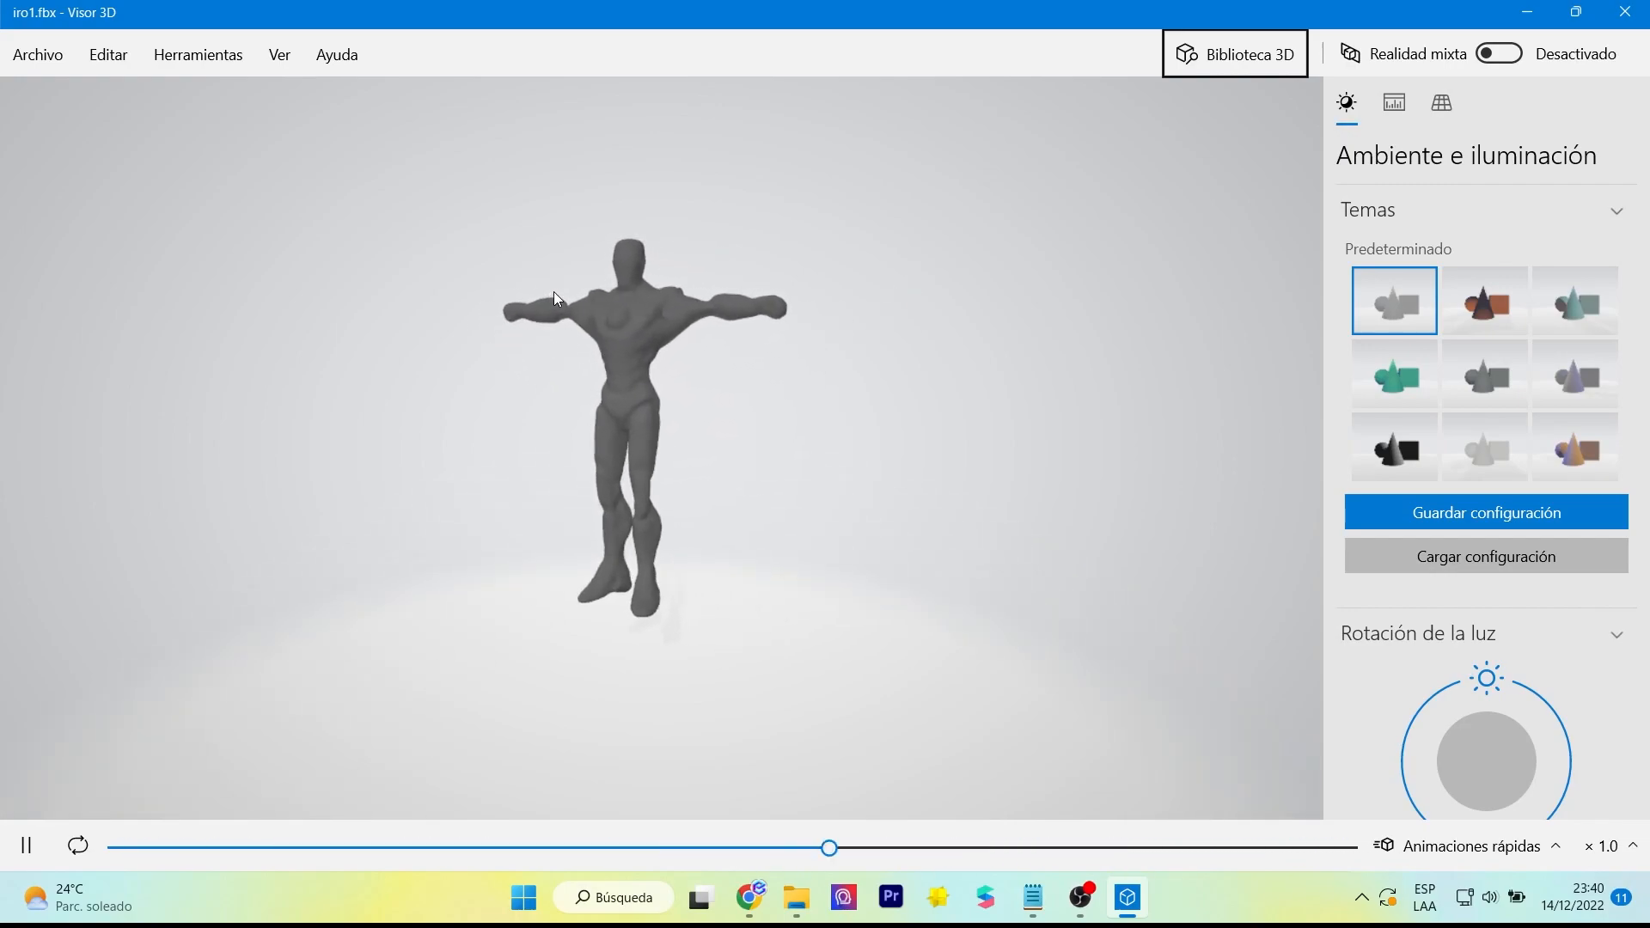
left_click_drag(553, 291, 571, 302)
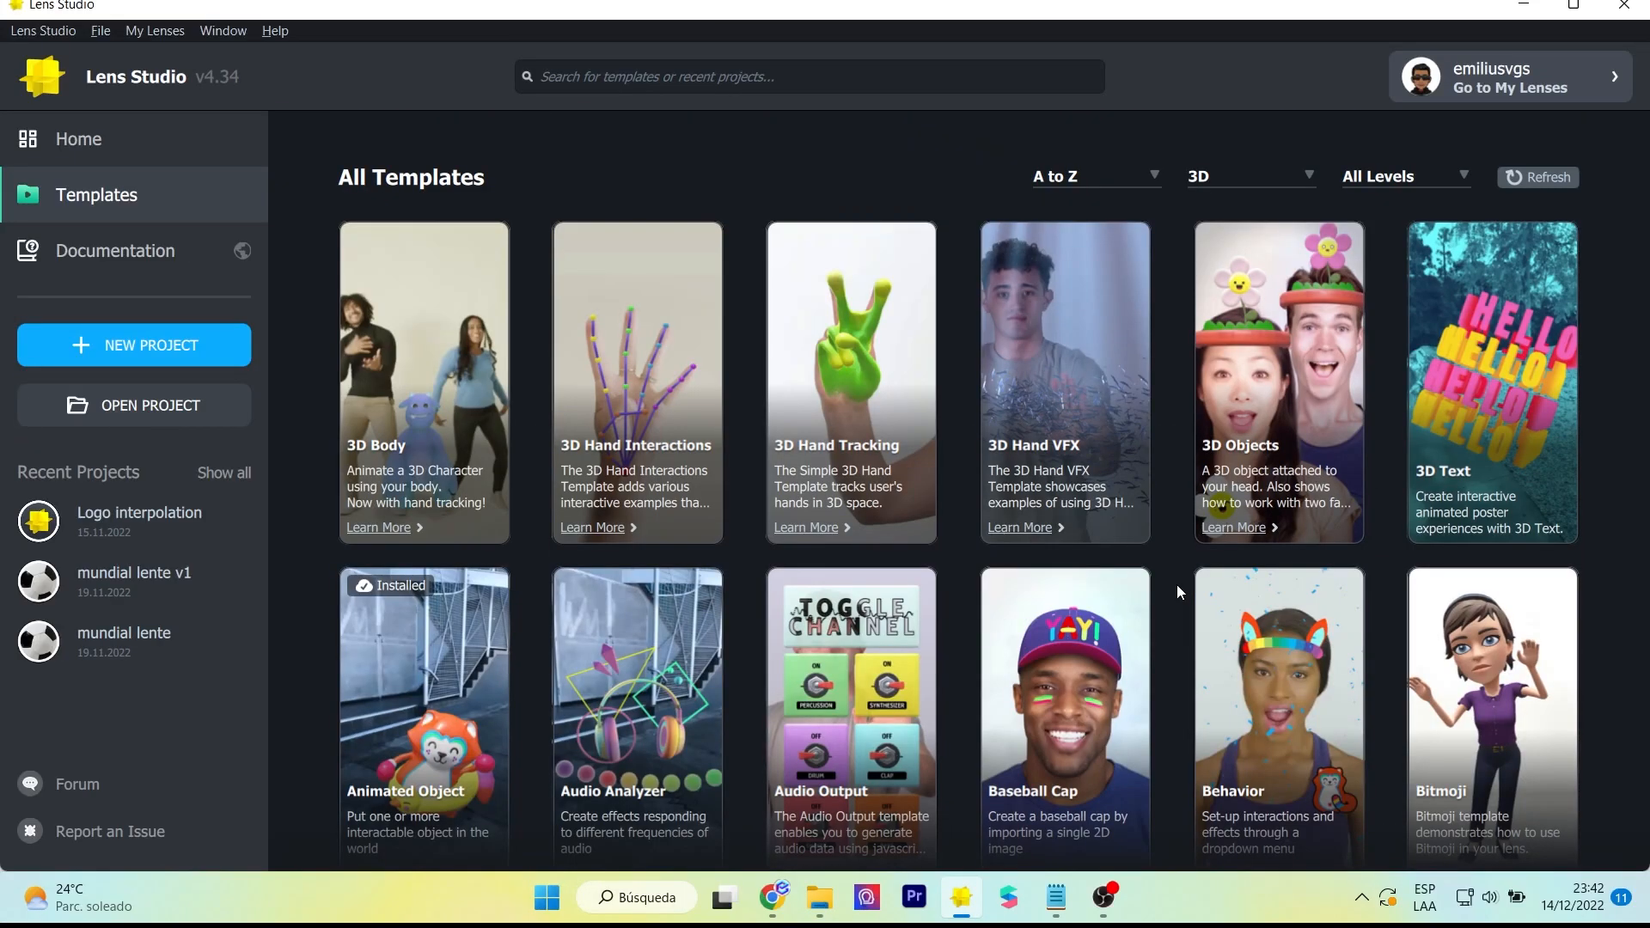
- Open the 3D Body template in Lens Studio and preview it with the Skeletal object-tracking video
scroll(1177, 583, "up", 3)
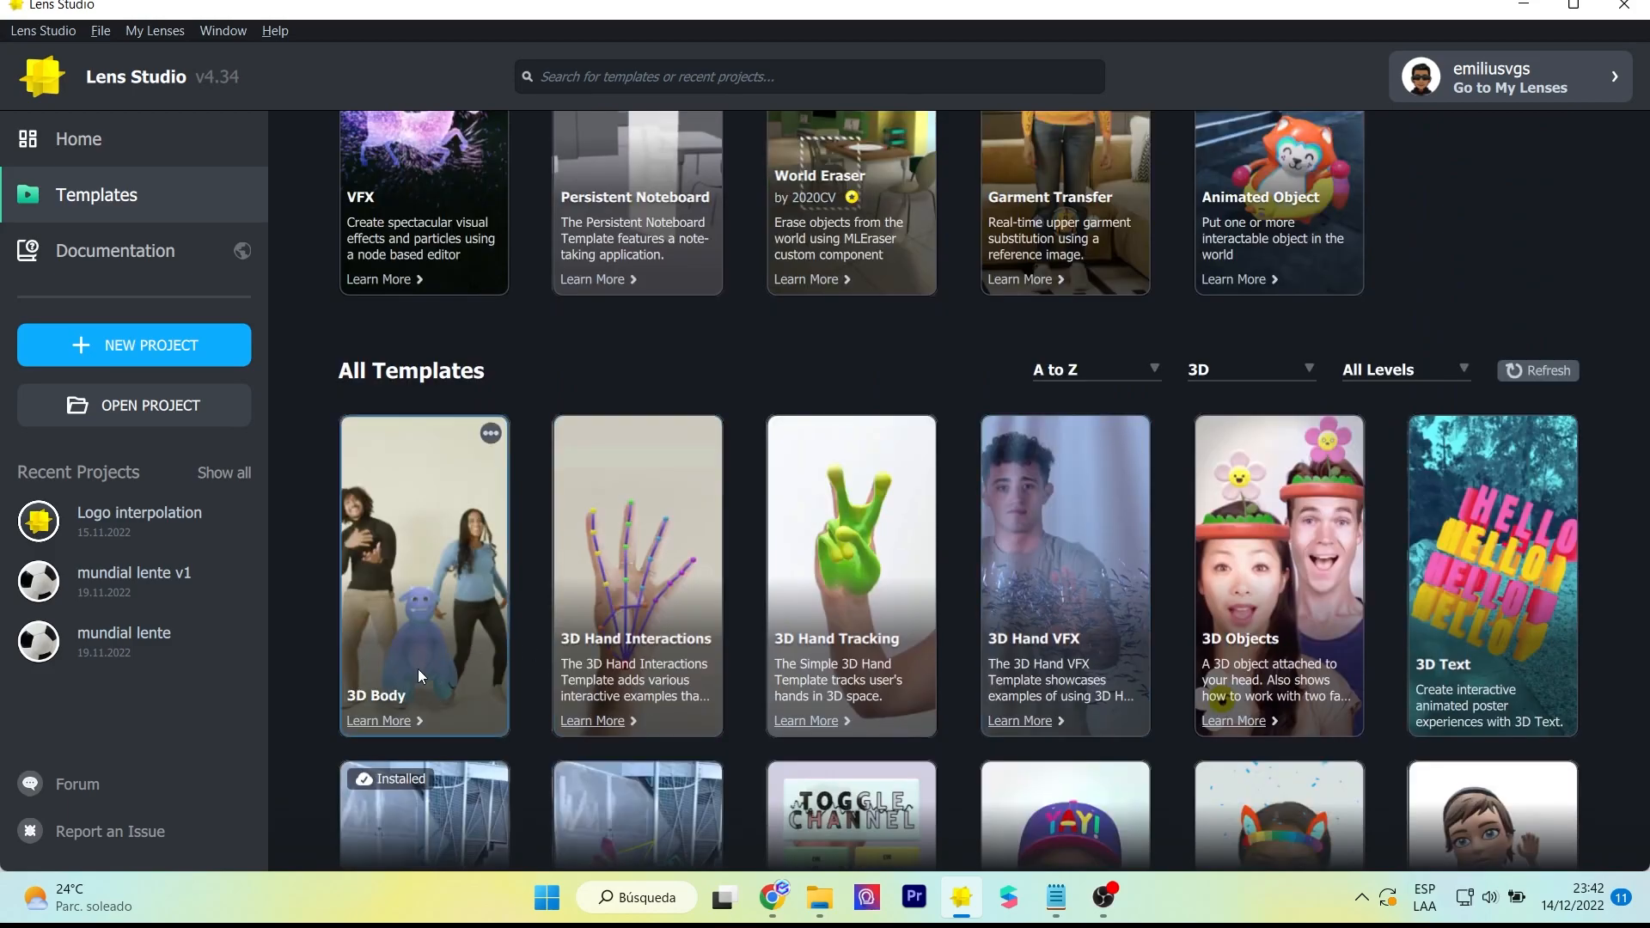
left_click(417, 668)
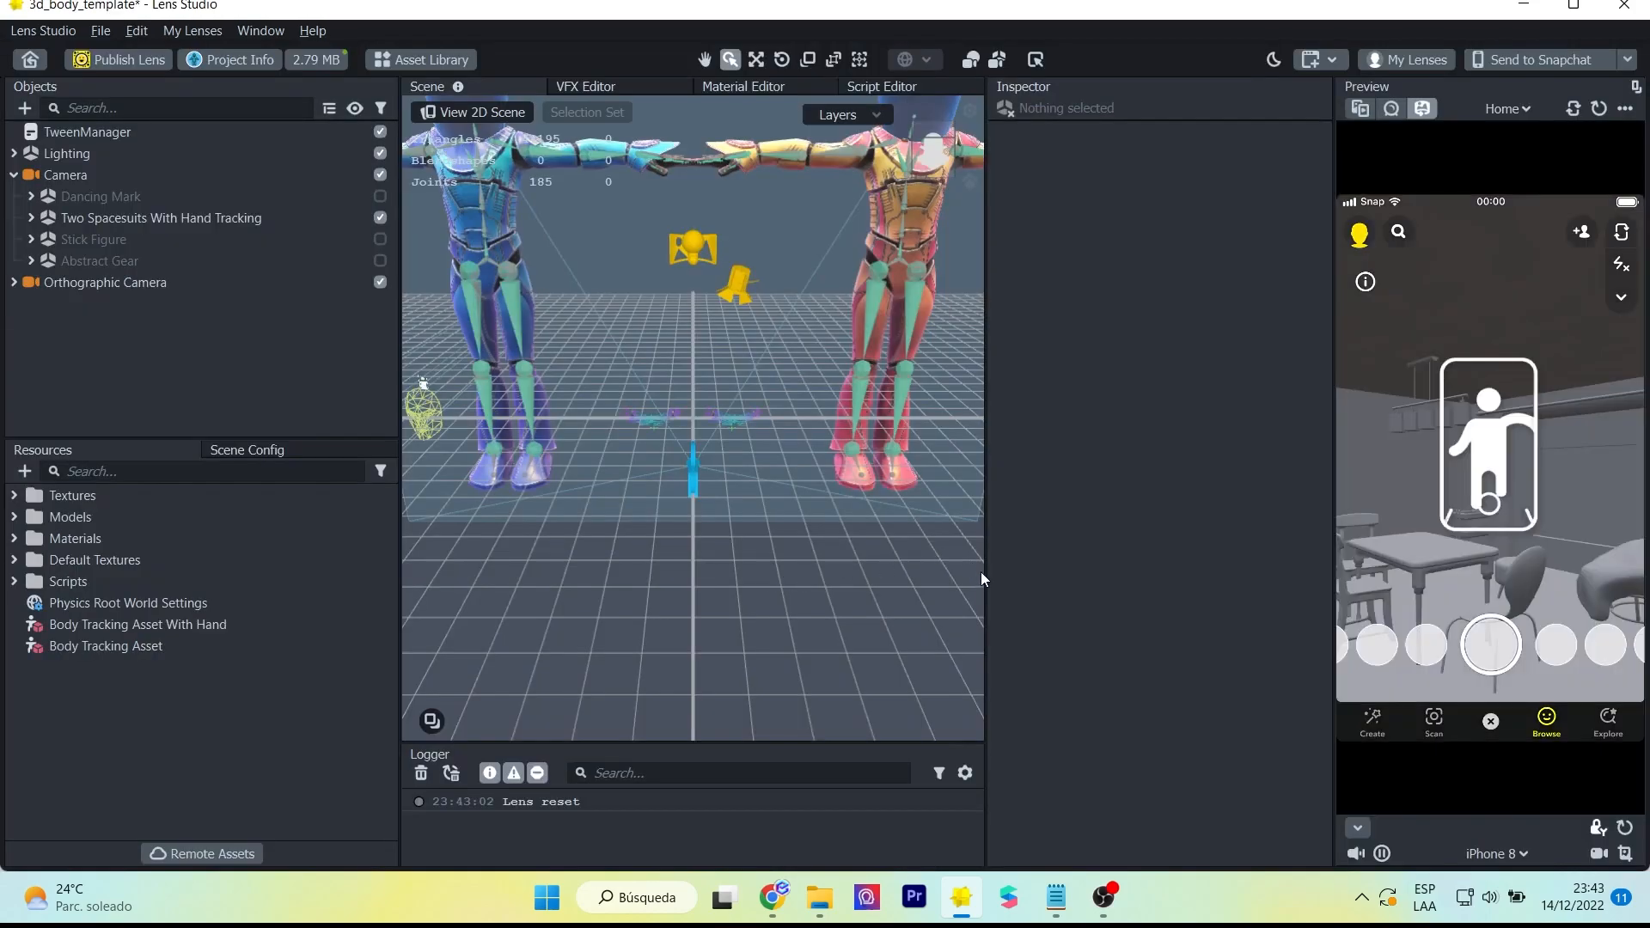
left_click(1372, 108)
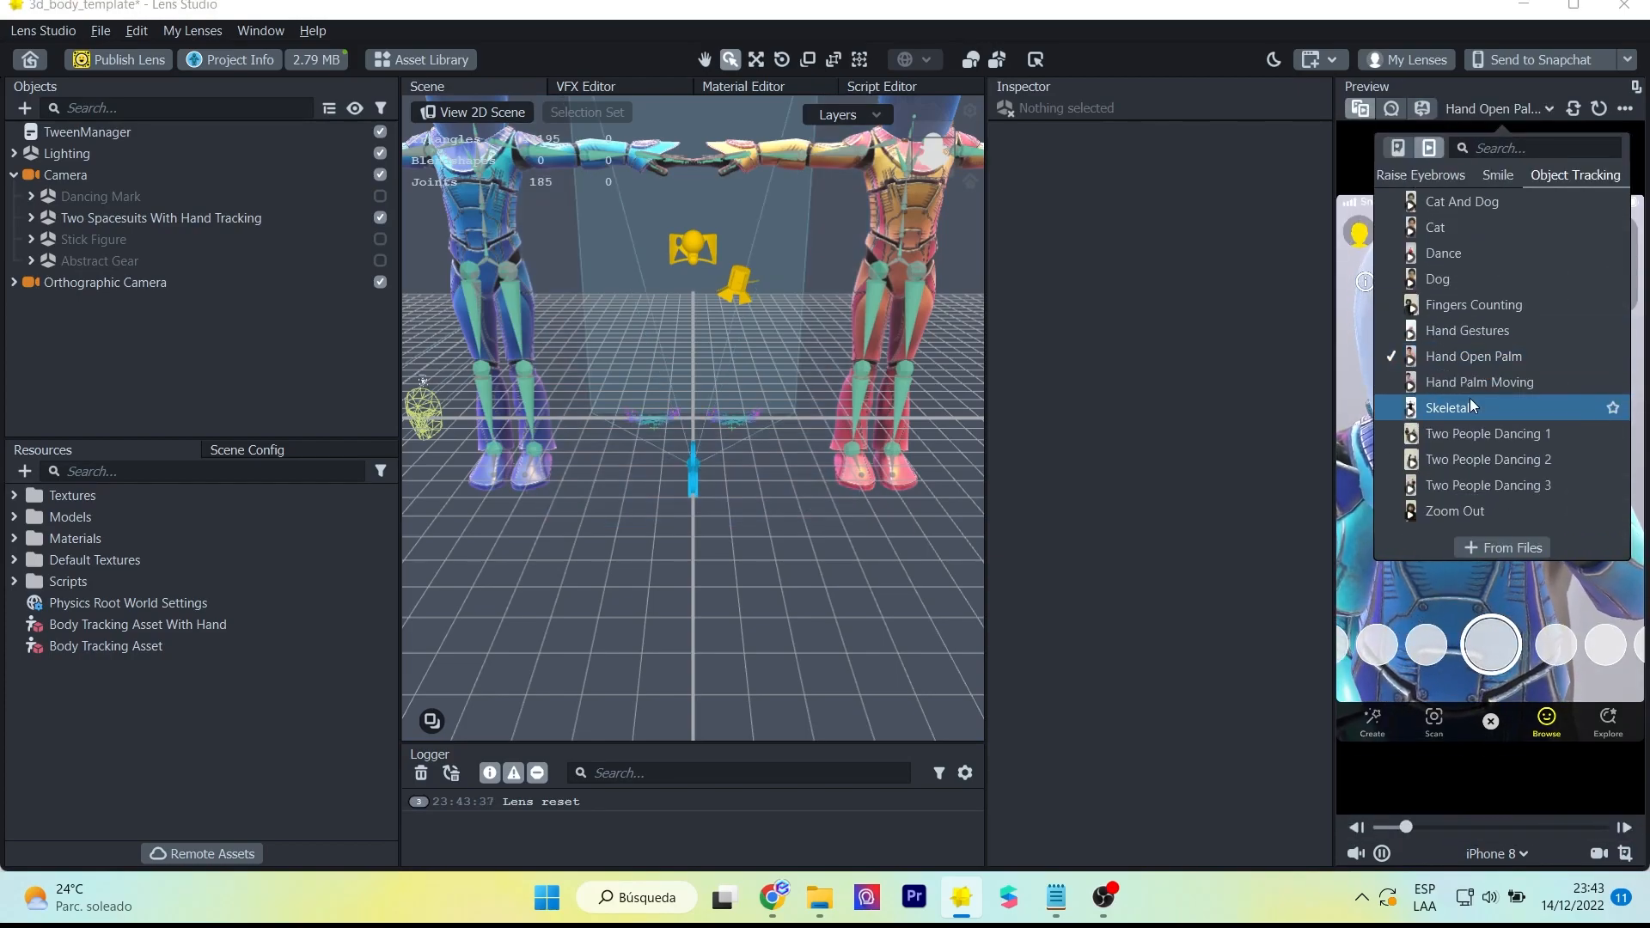
left_click(1466, 407)
- Disable Two Spacesuits With Hand Tracking, try the Abstract Gear and Stick Figure examples, and enable only Dancing Mark
left_click(380, 217)
left_click(380, 261)
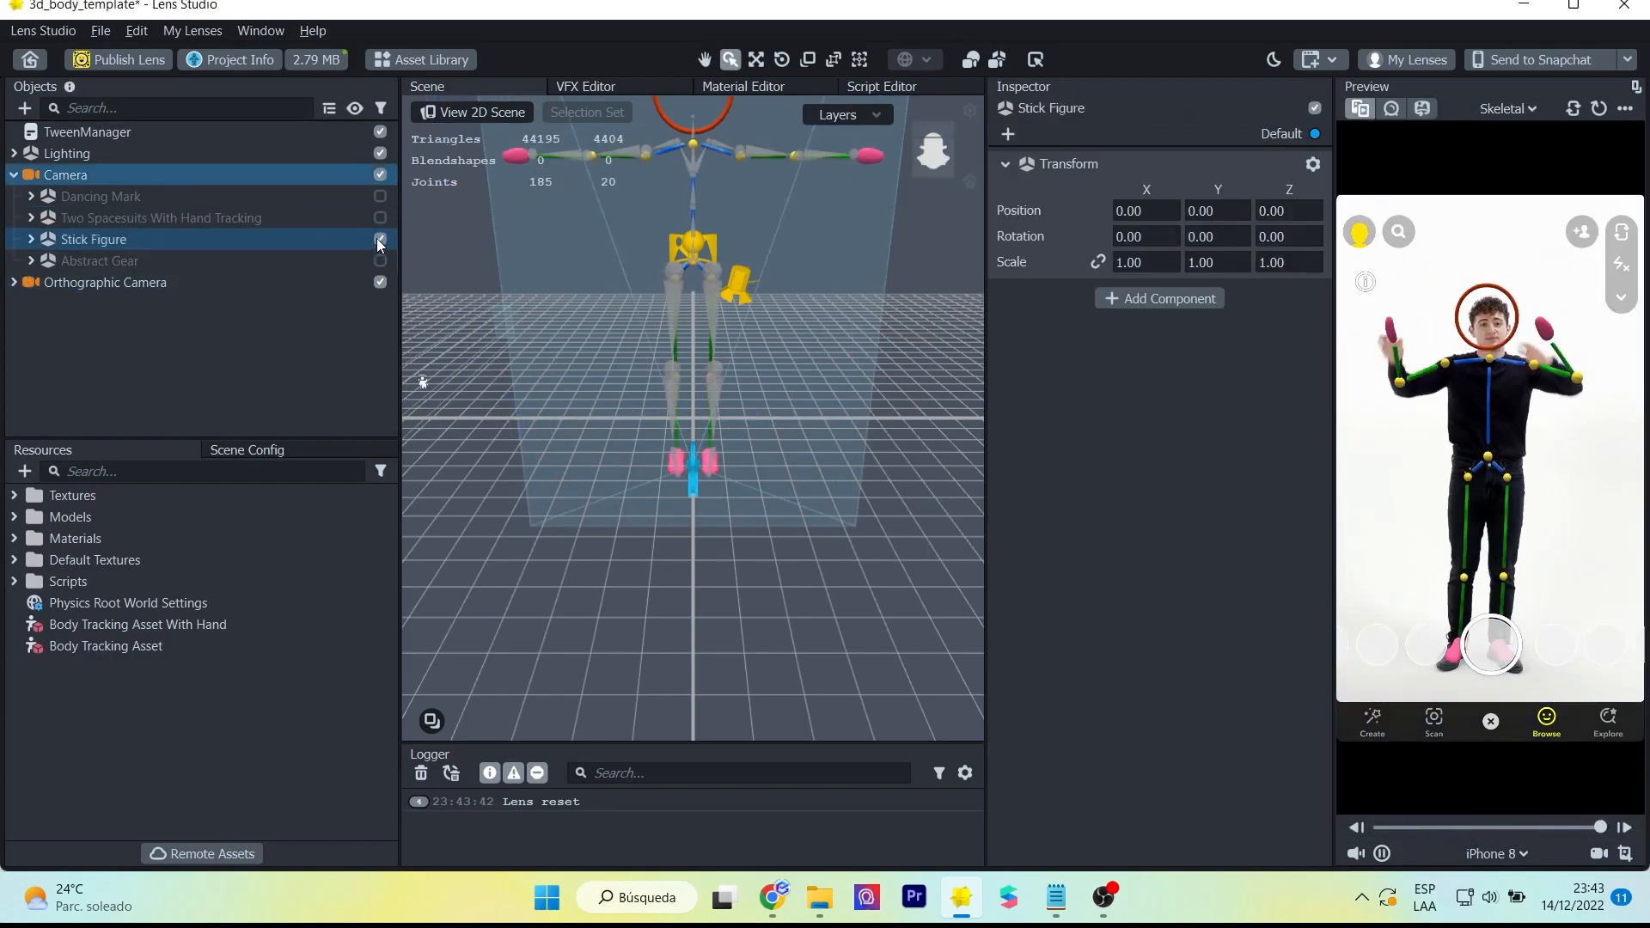
left_click(380, 240)
left_click(384, 211)
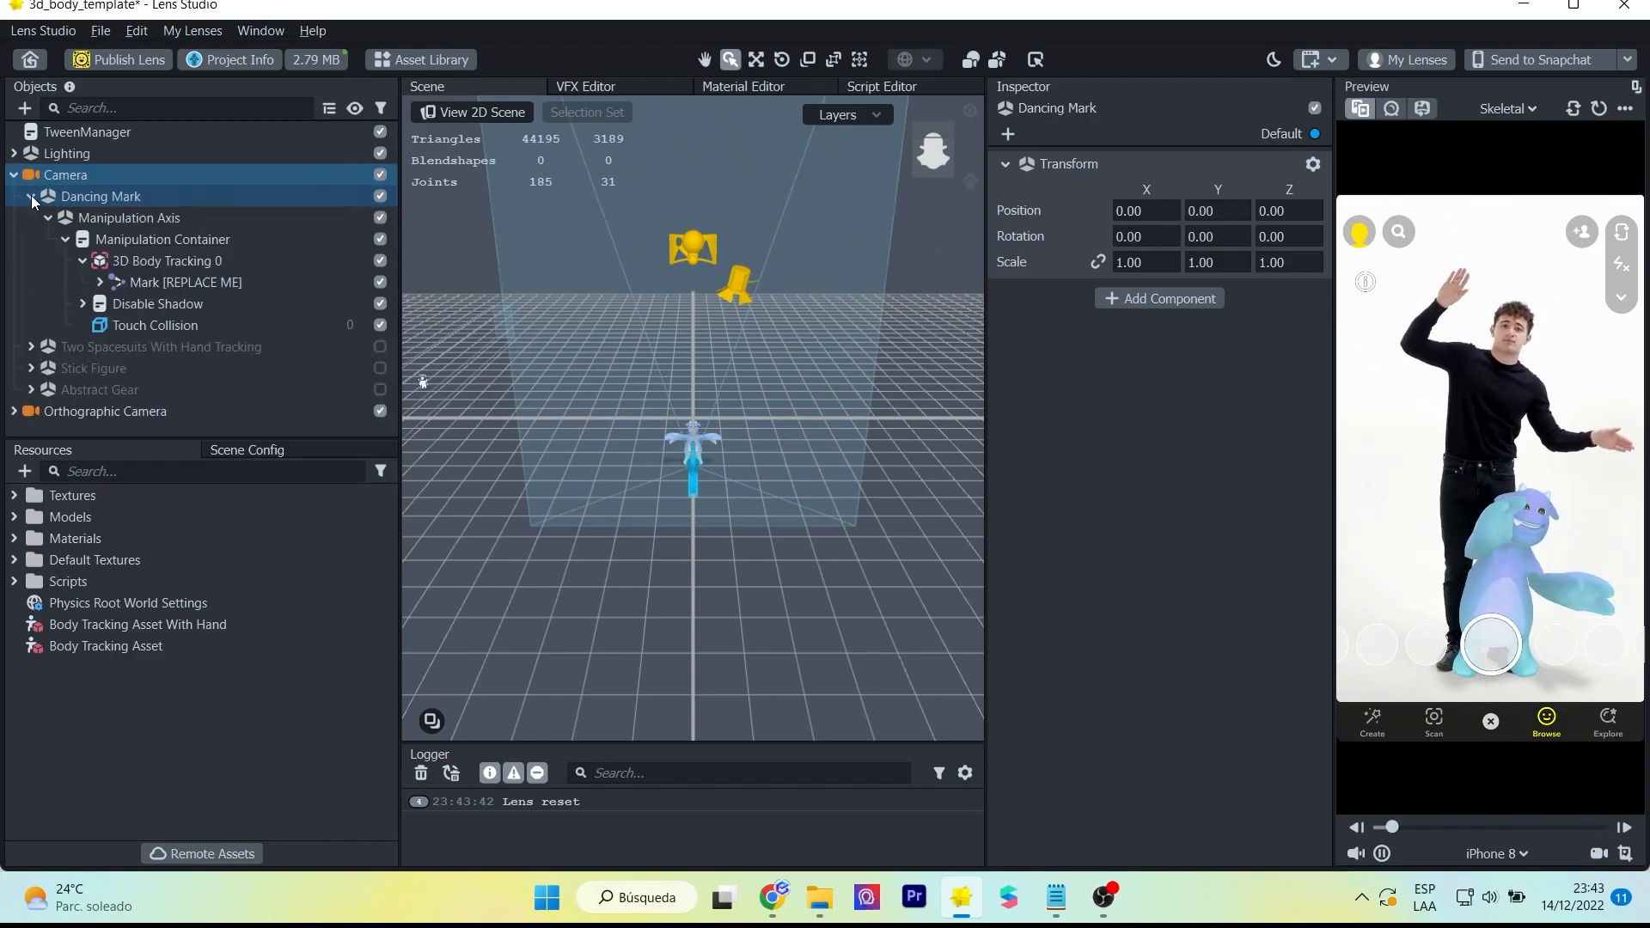
- Import iro1.fbx with the default FBX options and place the iro1 prefab under 3D Body Tracking 0
left_click(129, 262)
left_click(150, 283)
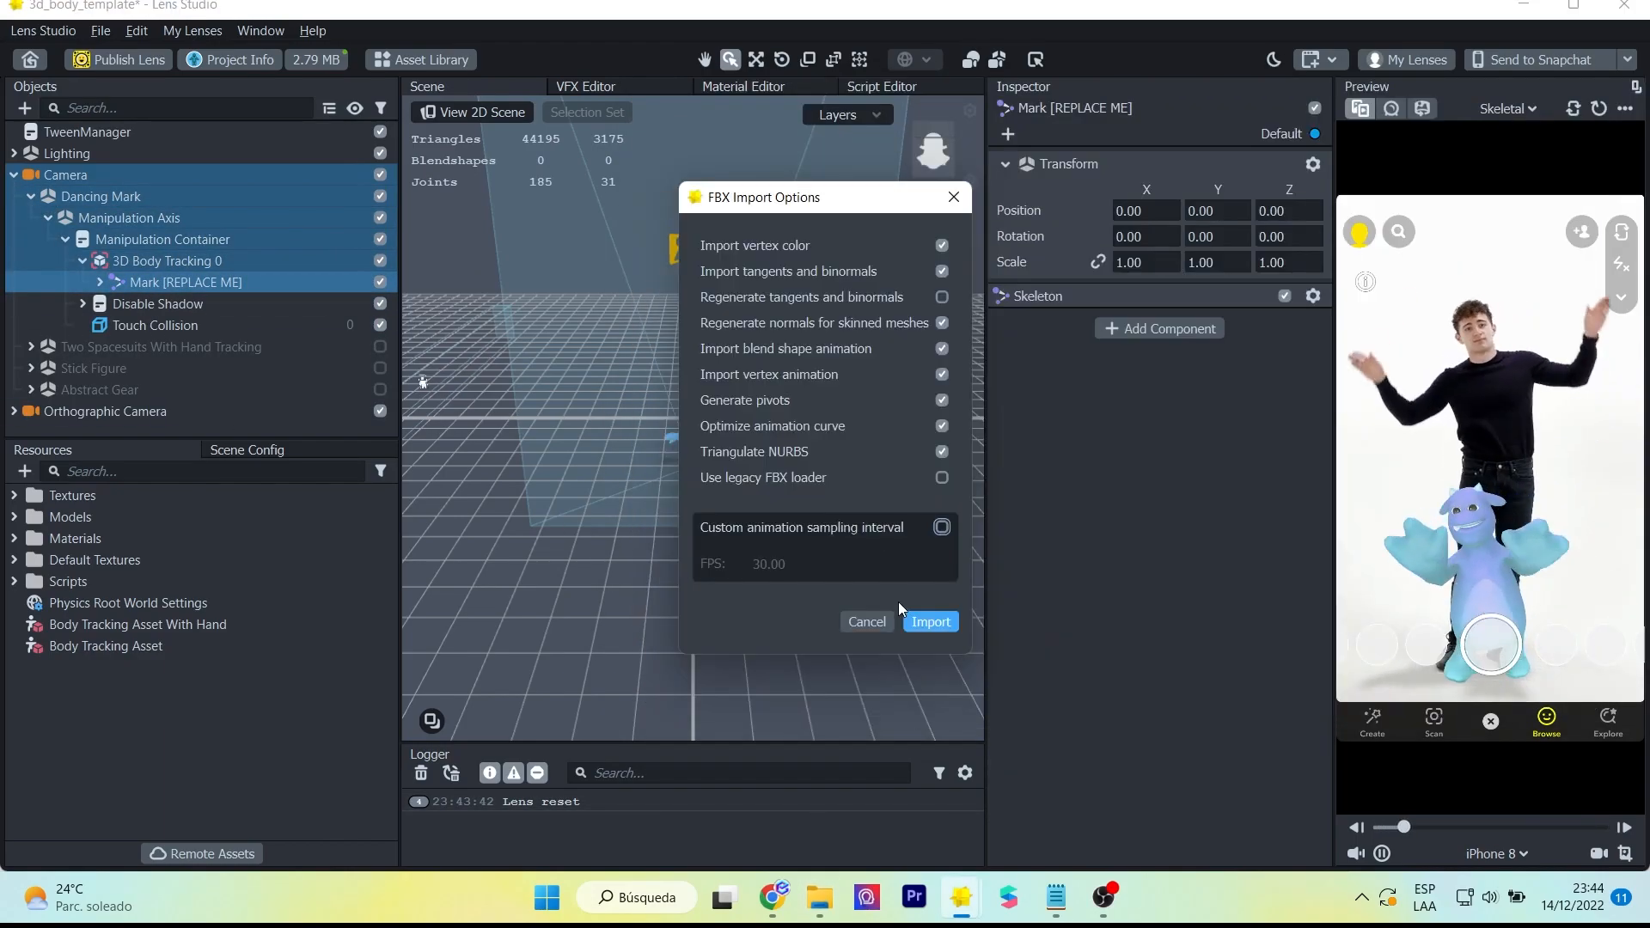
left_click(930, 622)
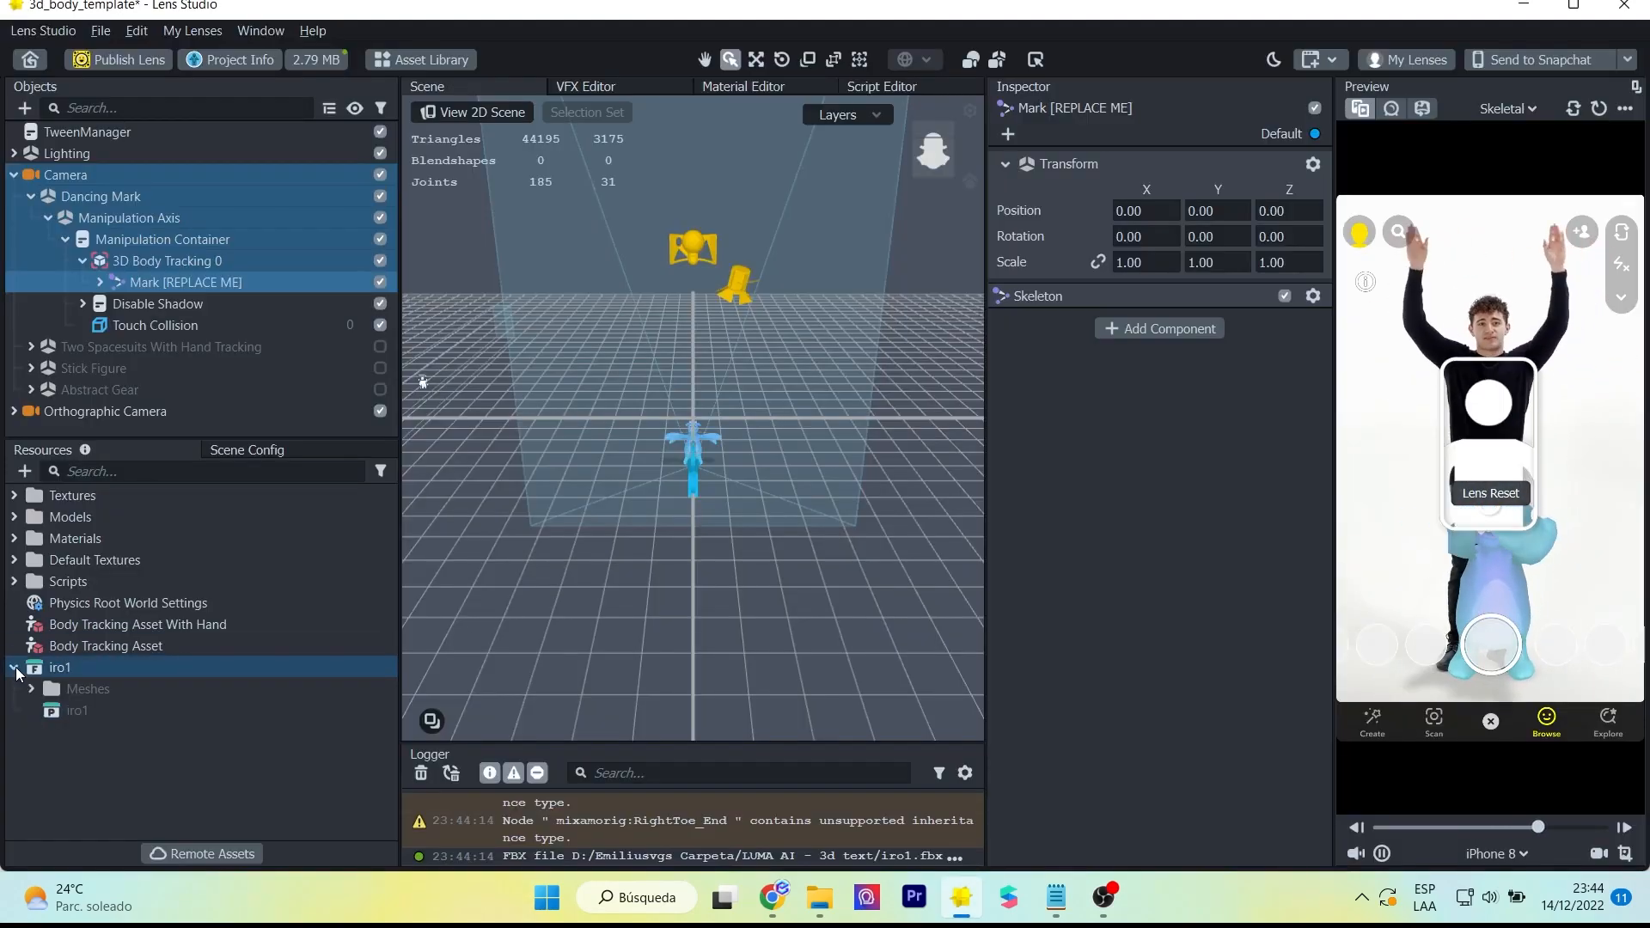
left_click(66, 711)
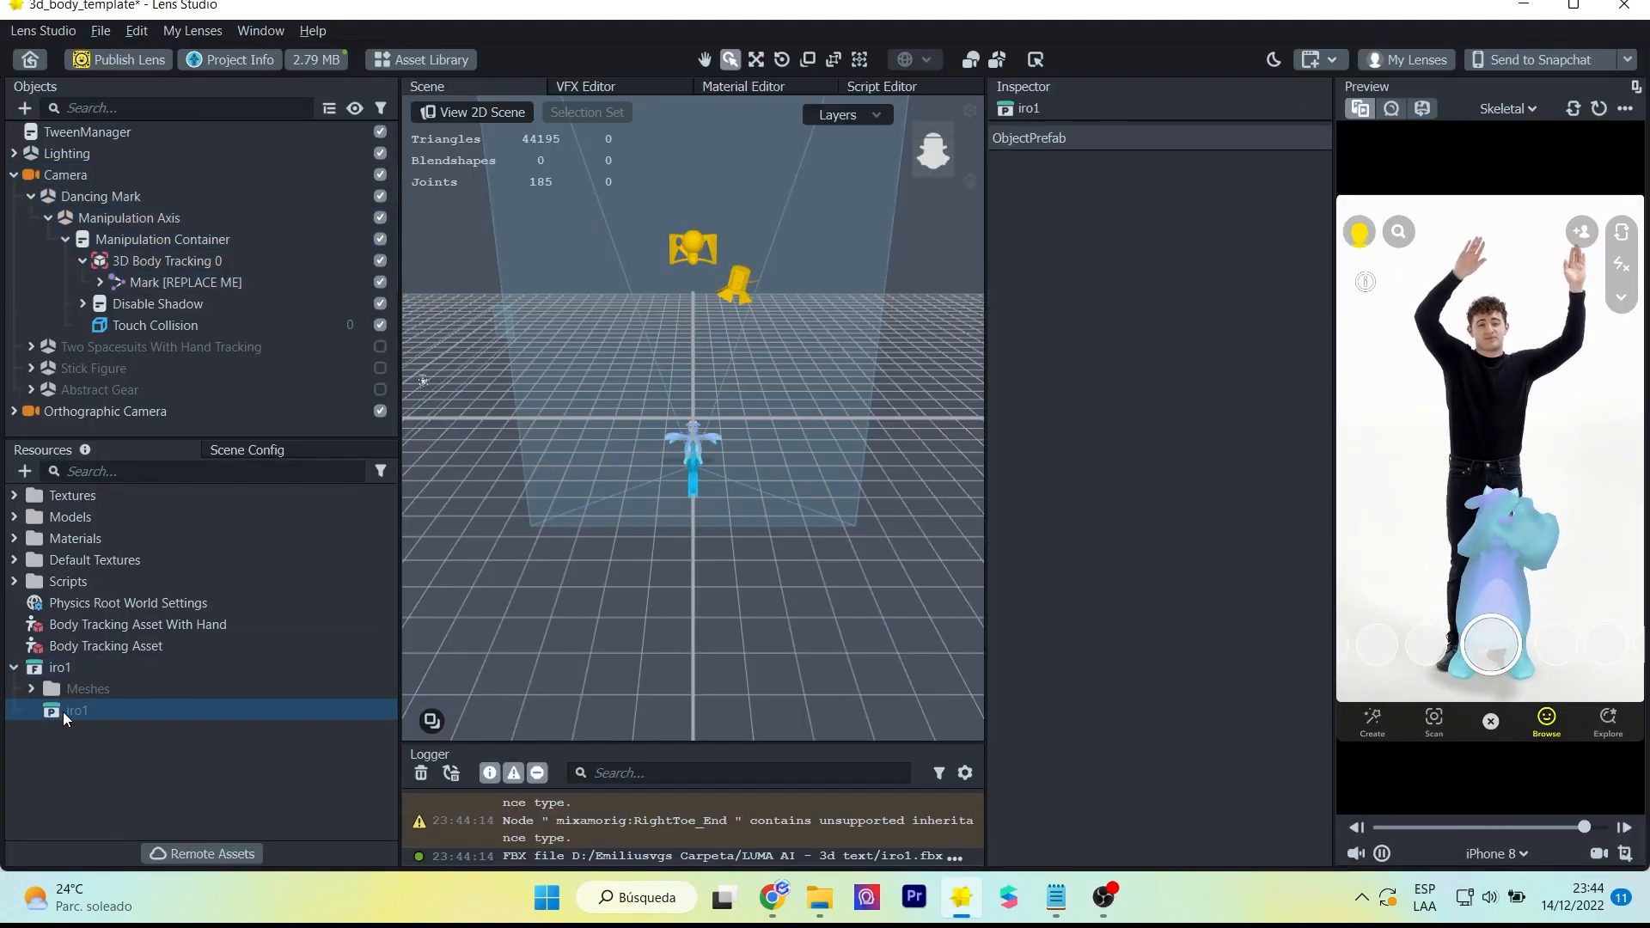
left_click_drag(178, 273, 178, 273)
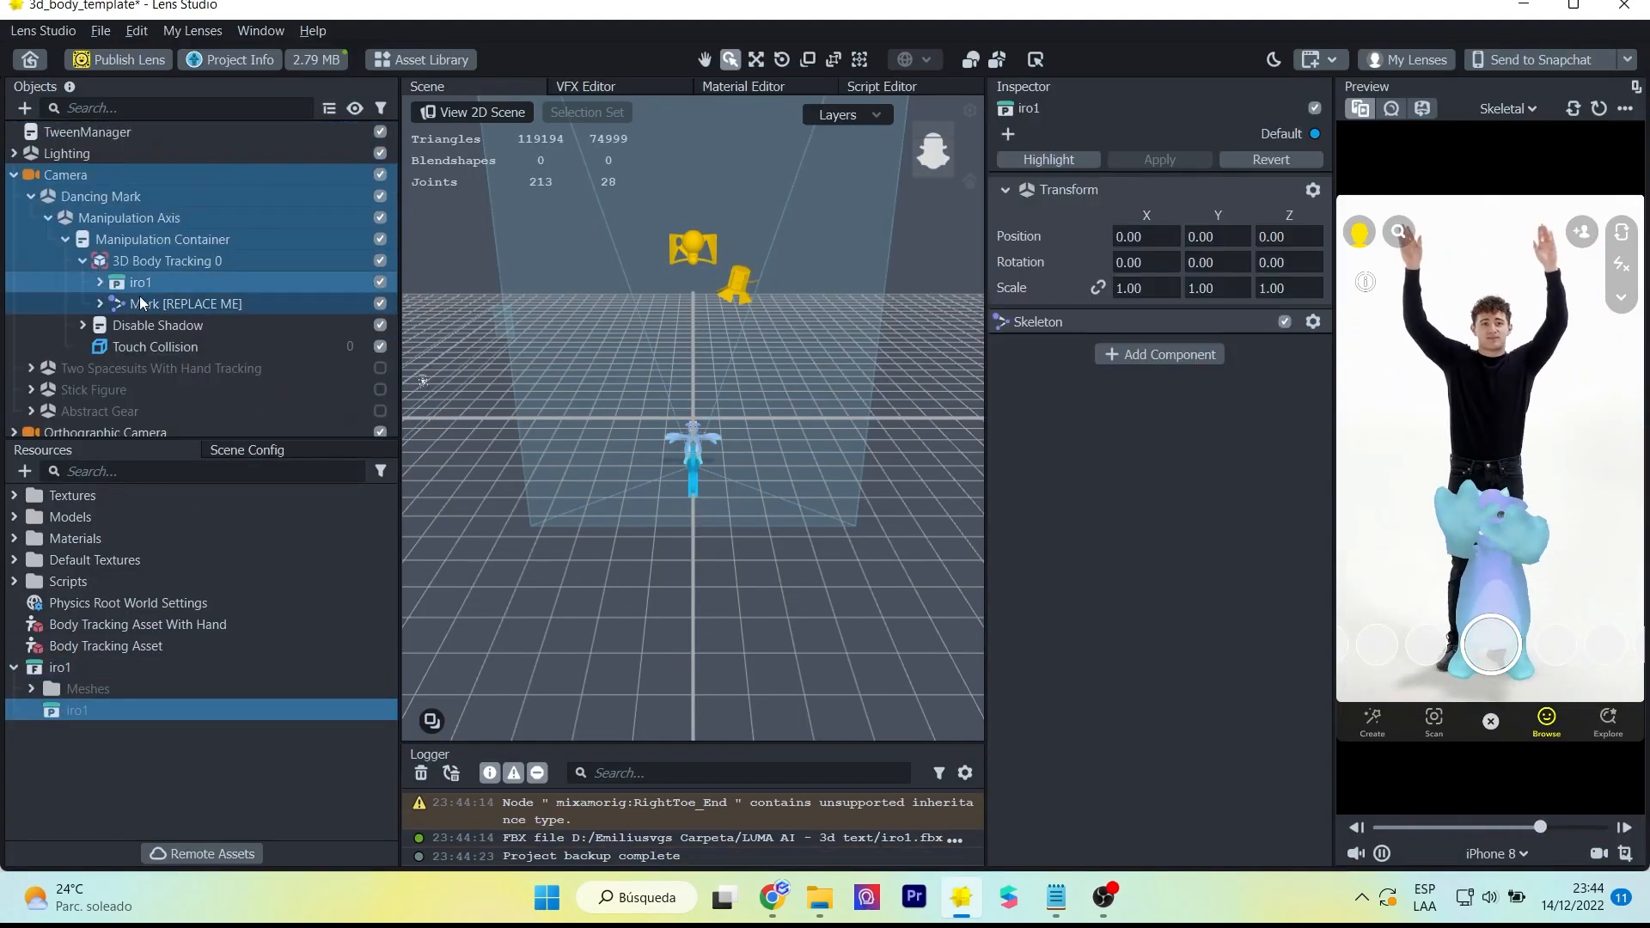
- Disable the Mark [REPLACE ME] object under 3D Body Tracking 0
left_click(105, 303)
left_click(100, 303)
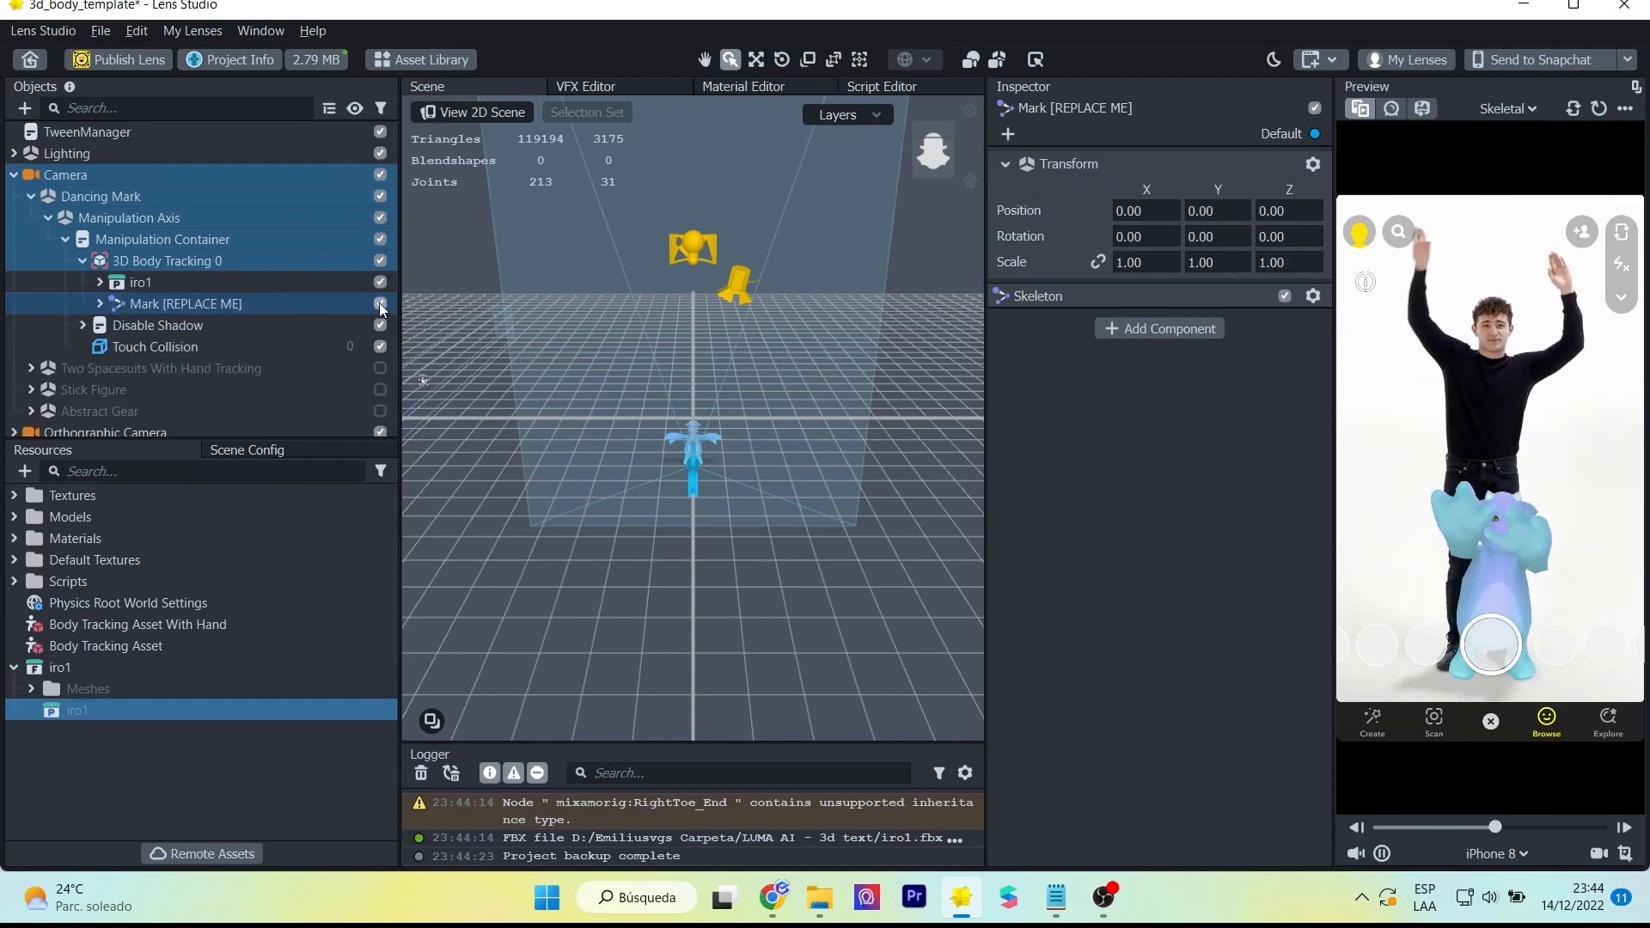
left_click(380, 303)
- Set the iro1 object's scale uniformly to 200 on all axes
left_click(145, 284)
left_click(100, 282)
left_click_drag(1148, 284, 1069, 268)
type("100")
key("Return")
type("200")
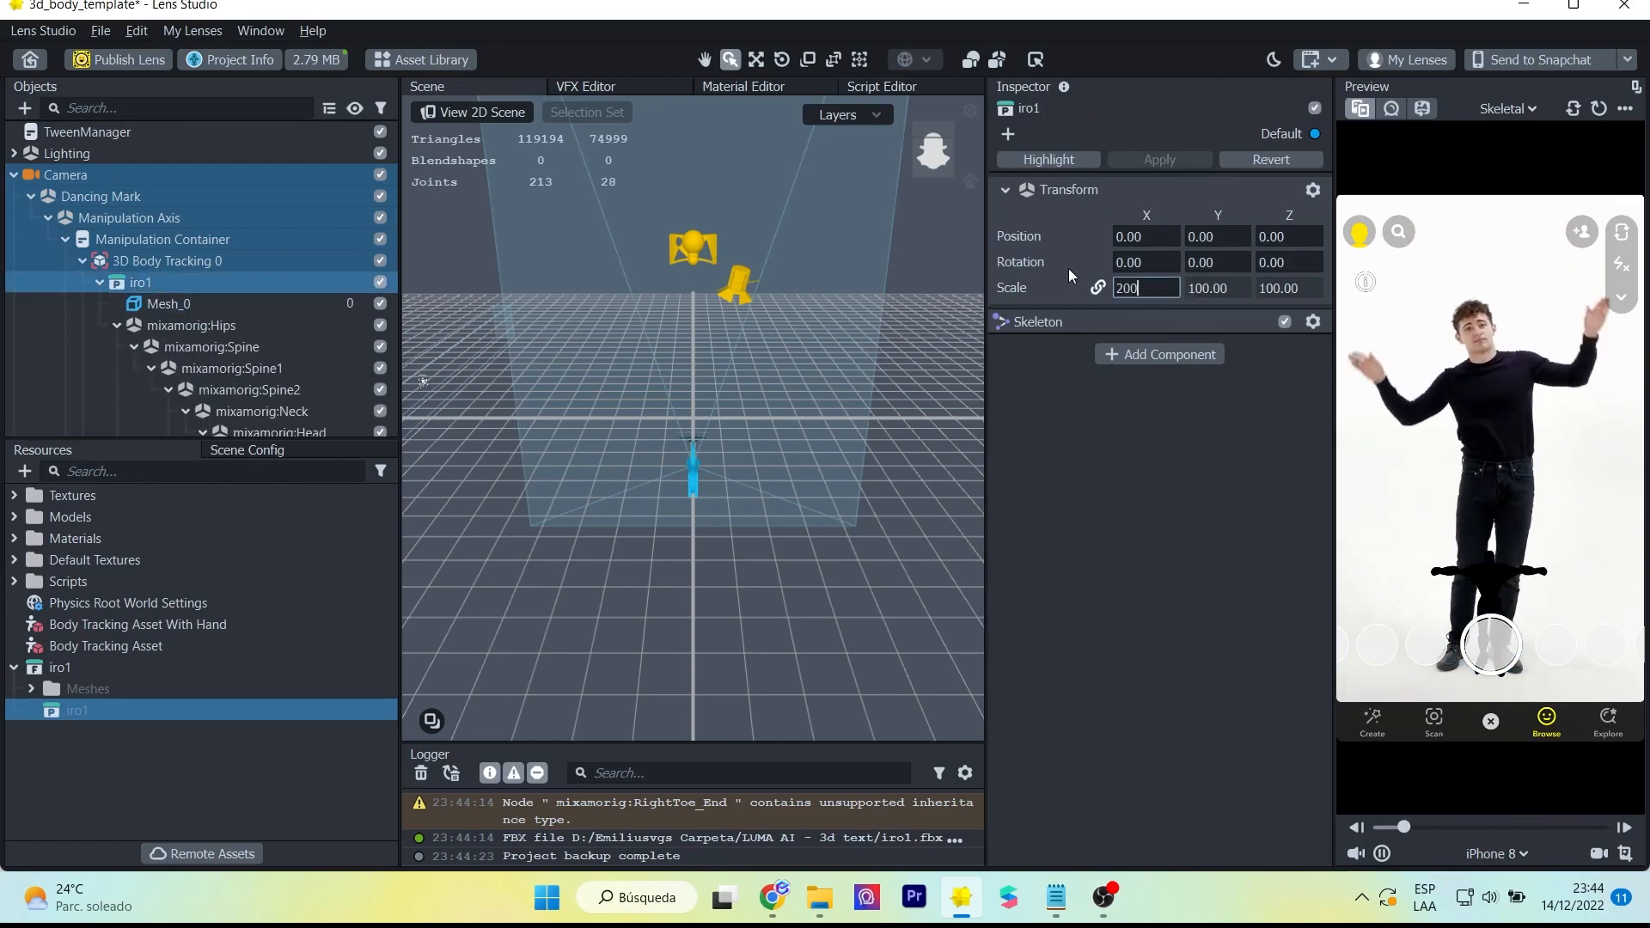
key("Return")
type("300")
key("Return")
- Import the Gold material from the Asset Library's Materials category and assign it to iro1's Mesh_0
left_click(168, 303)
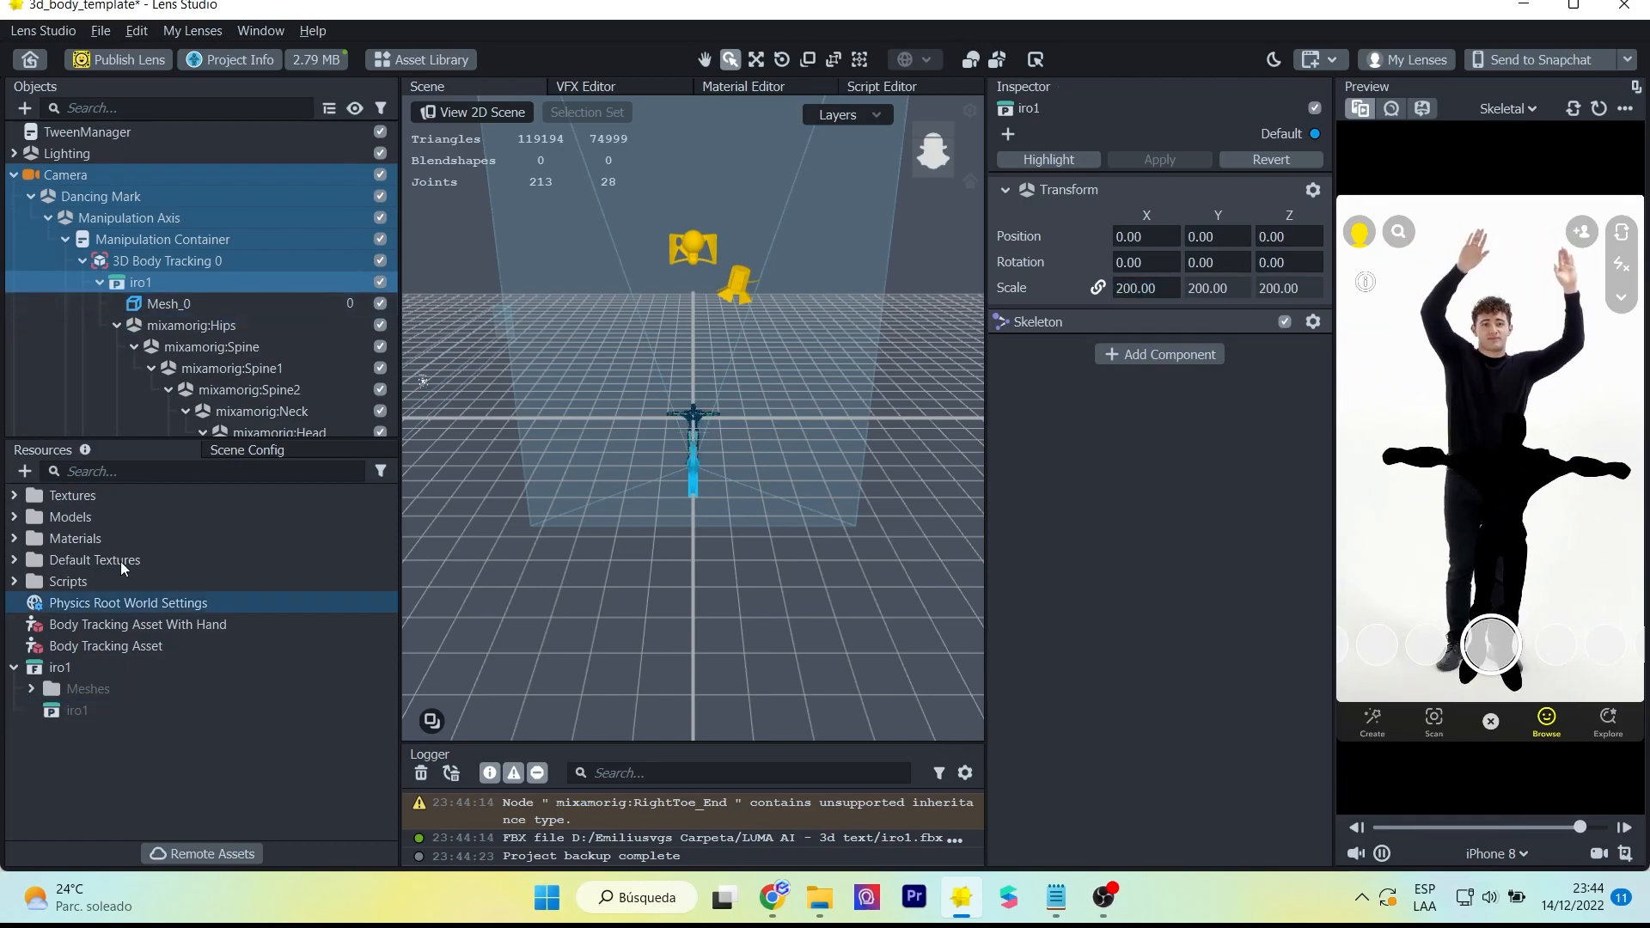
scroll(171, 301, "down", 1)
left_click(31, 690)
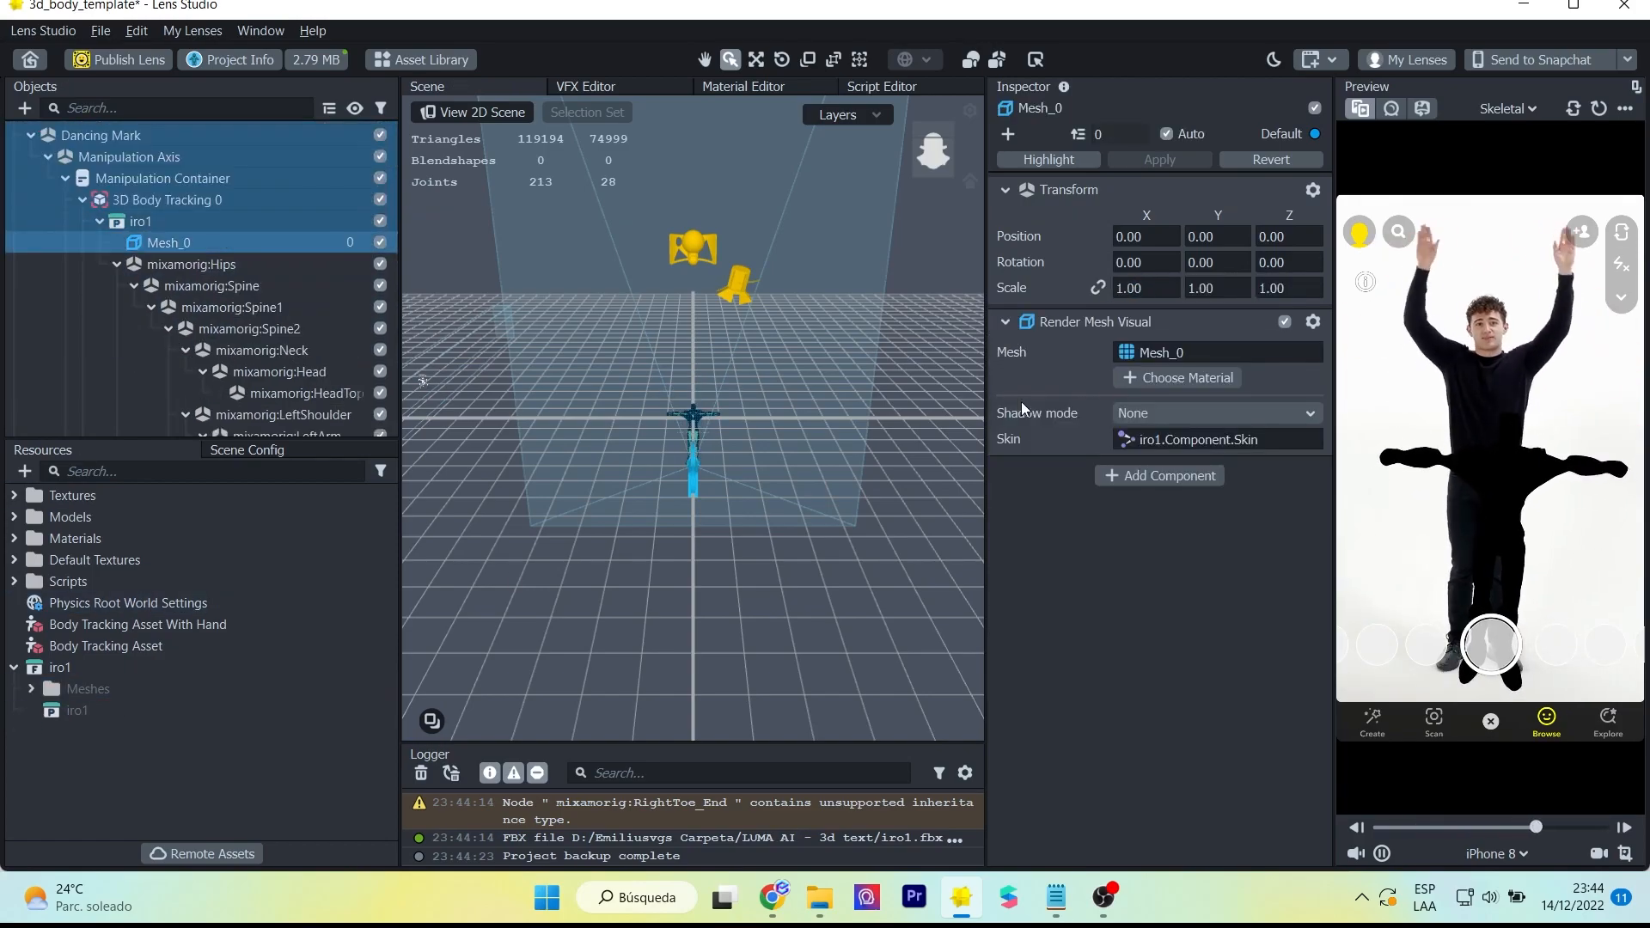
left_click(420, 60)
left_click(308, 261)
scroll(730, 435, "down", 10)
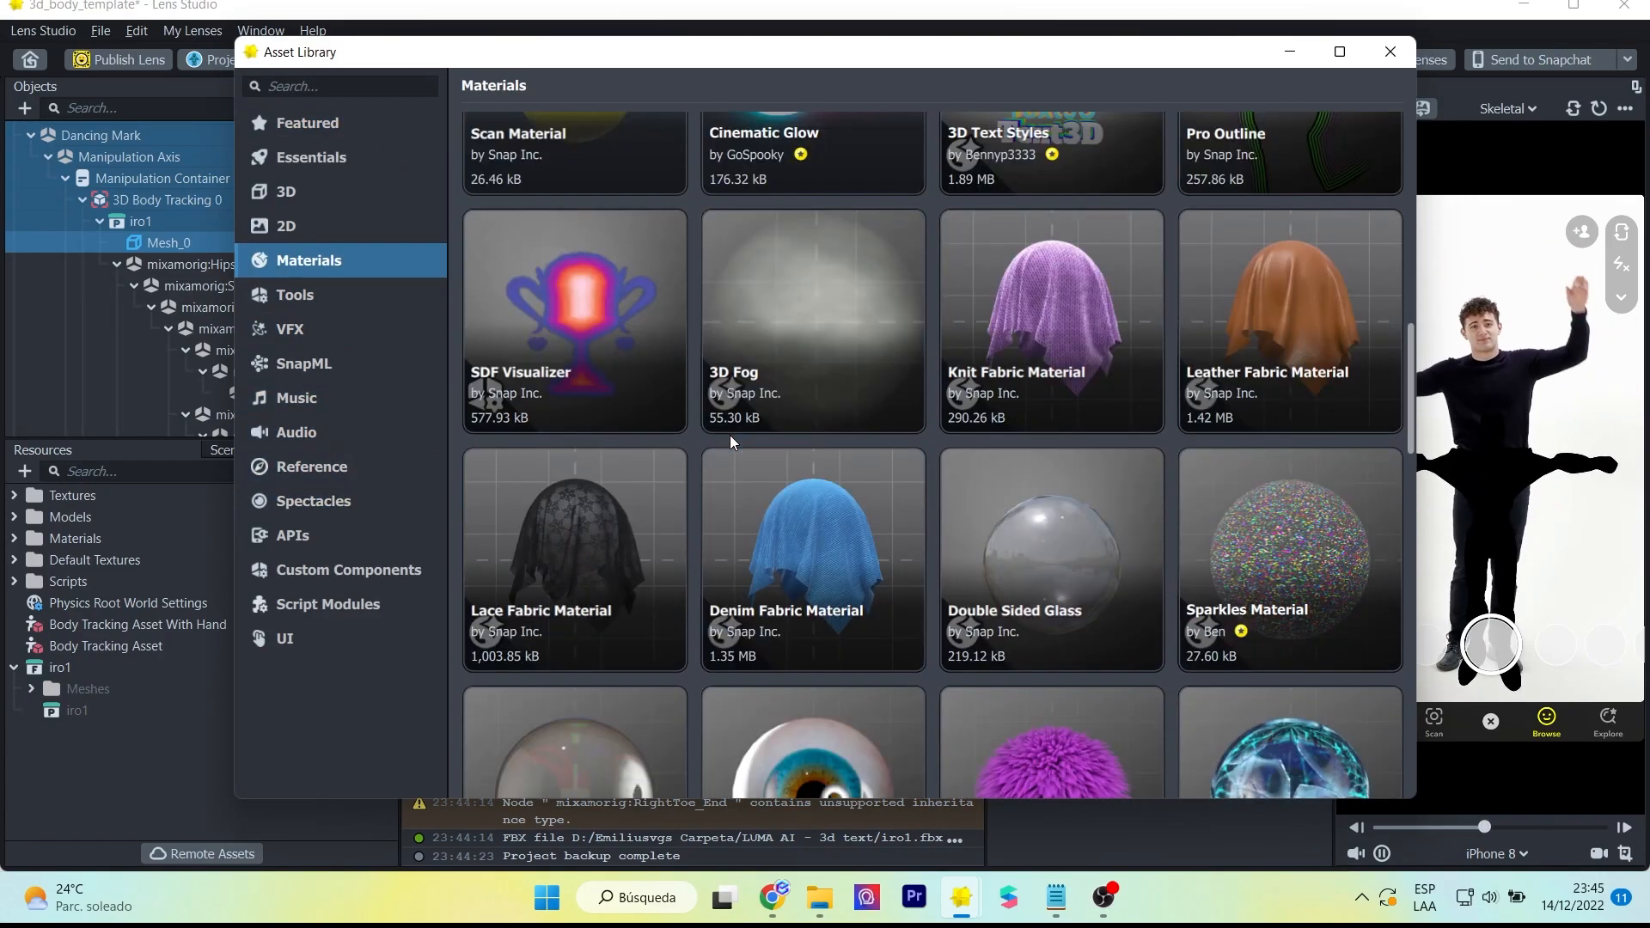
left_click(508, 722)
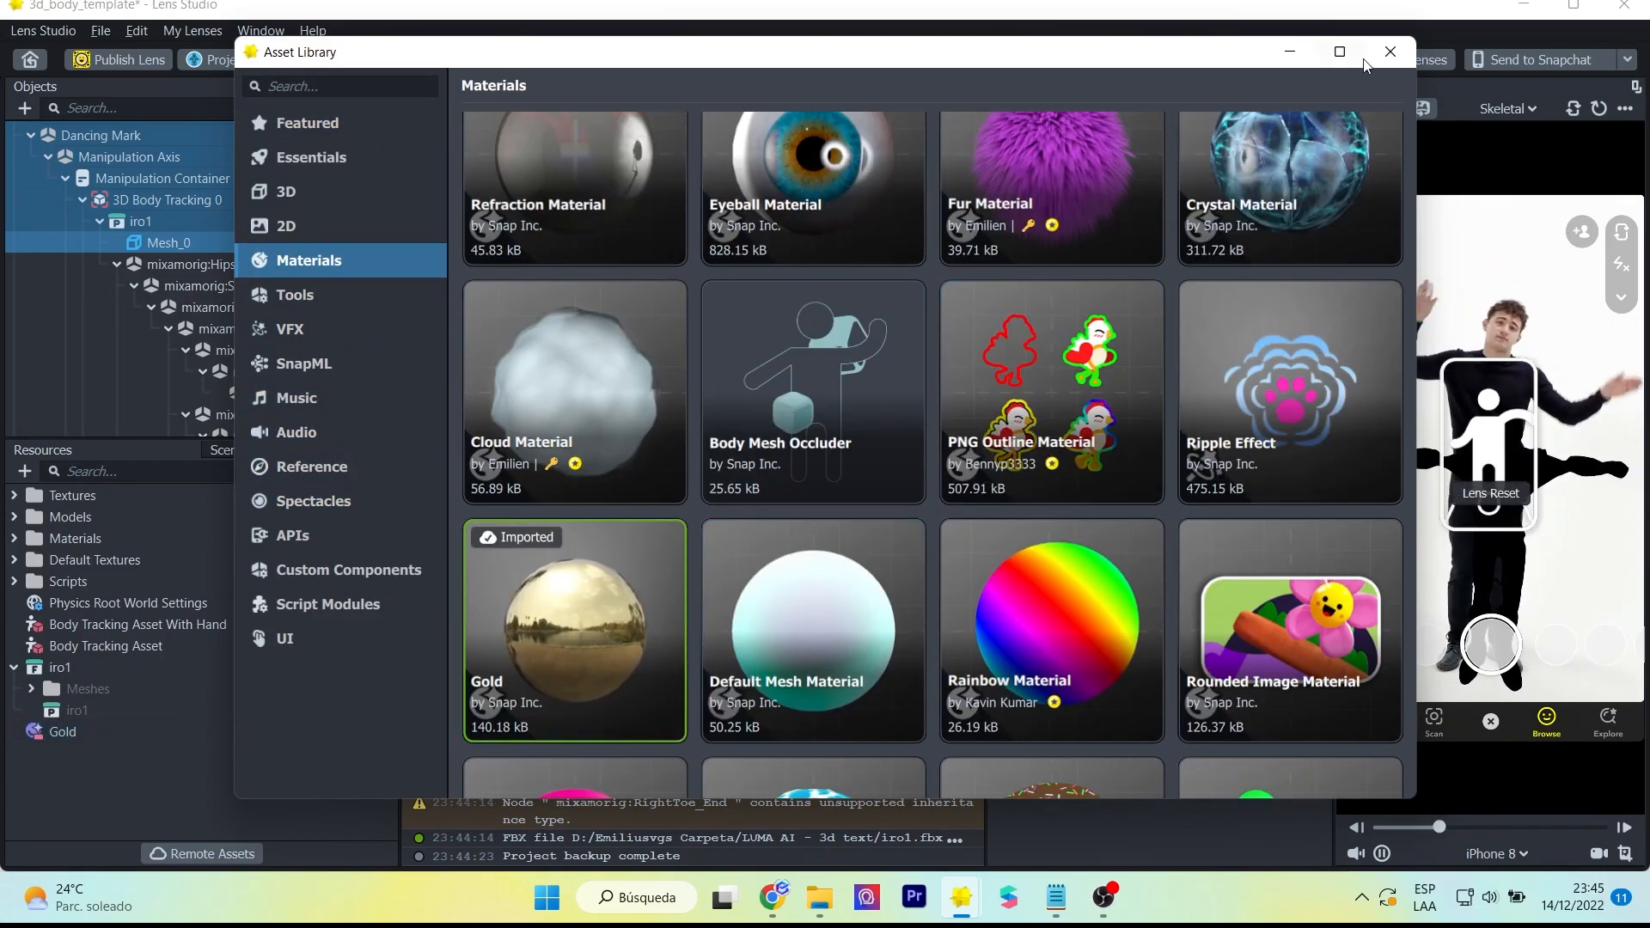
left_click(1391, 52)
left_click(1157, 377)
left_click(905, 648)
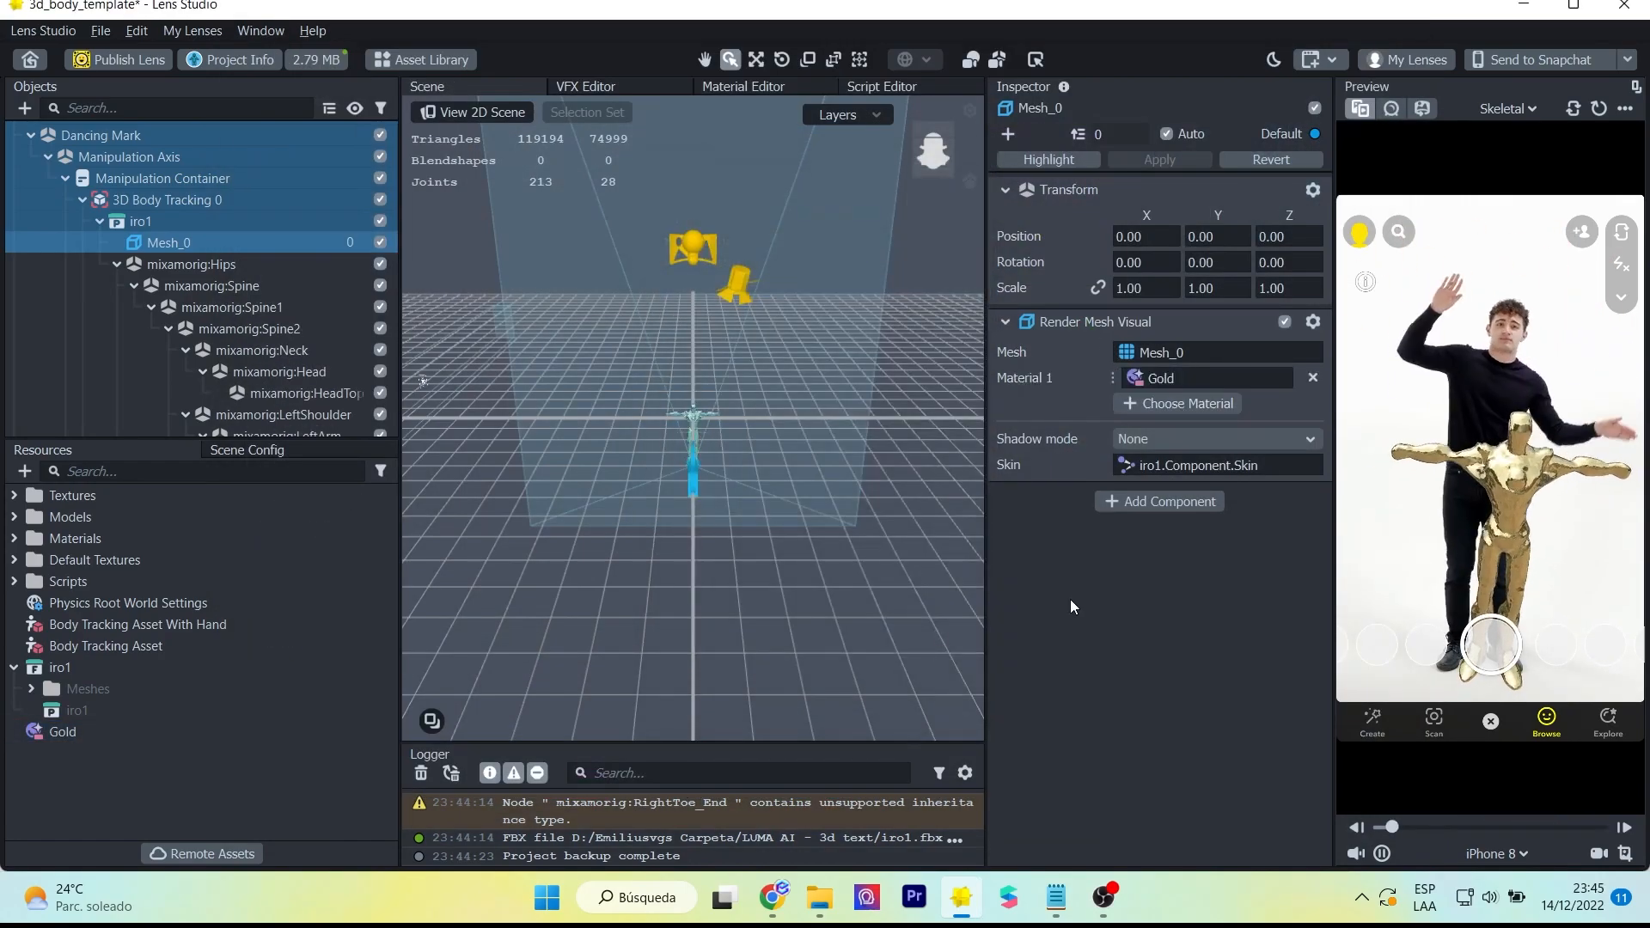
- Match the attachment points of 3D Body Tracking 0 to the iro1 object's mixamorig joint hierarchy
scroll(151, 246, "up", 1)
left_click(99, 282)
left_click(167, 260)
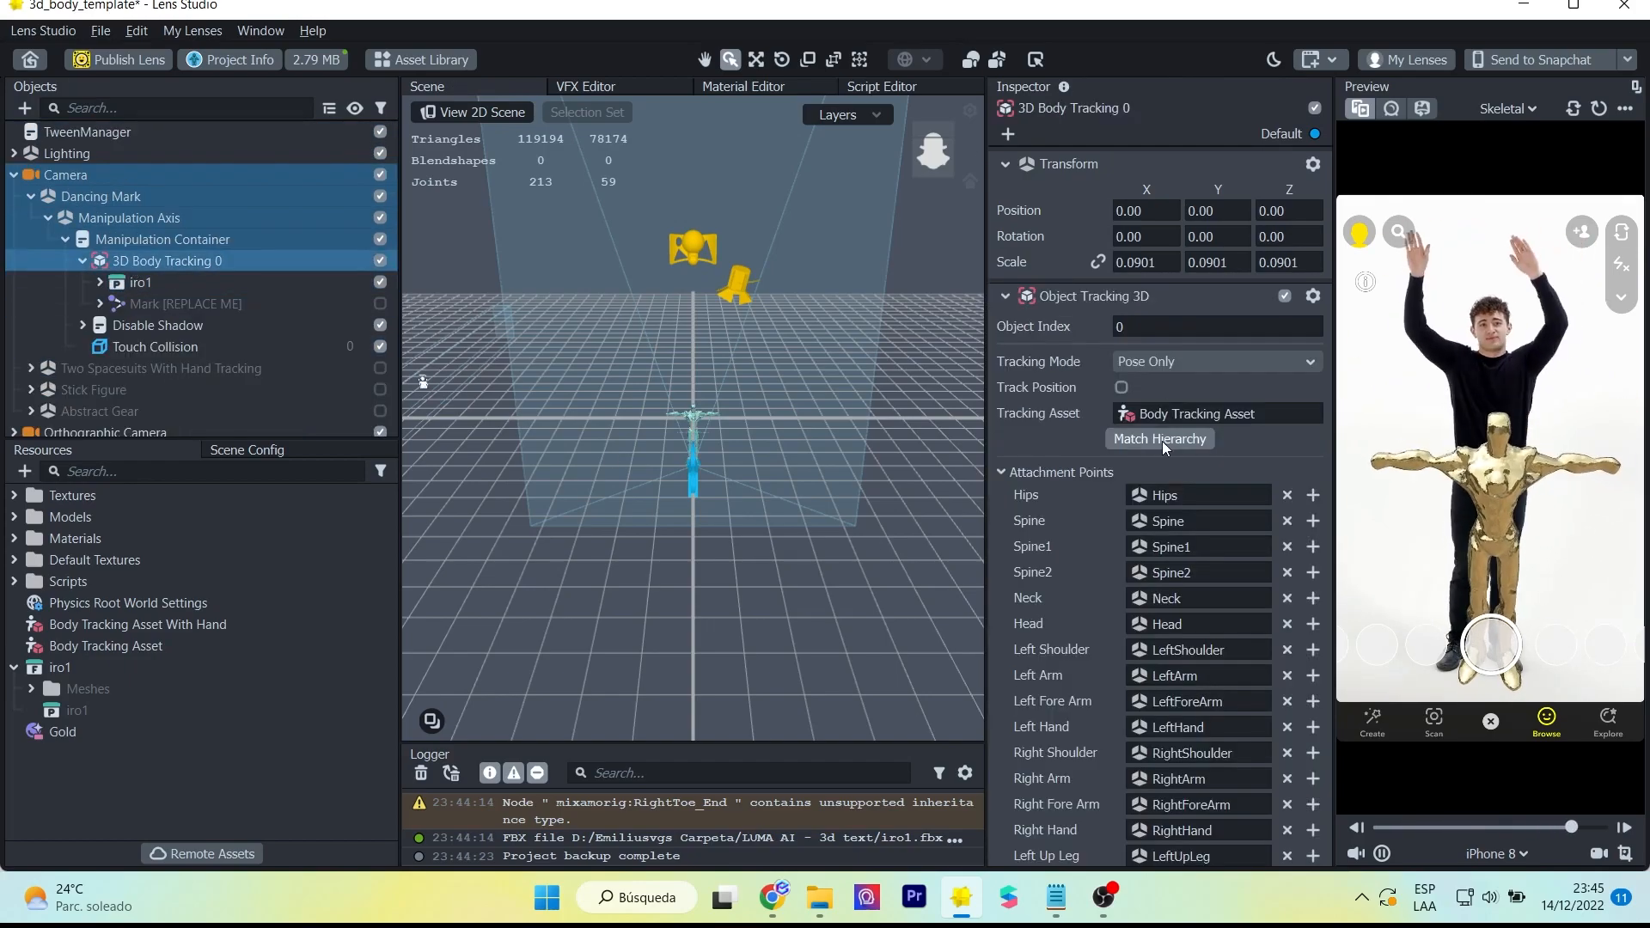
left_click(1162, 439)
left_click(666, 234)
left_click(902, 643)
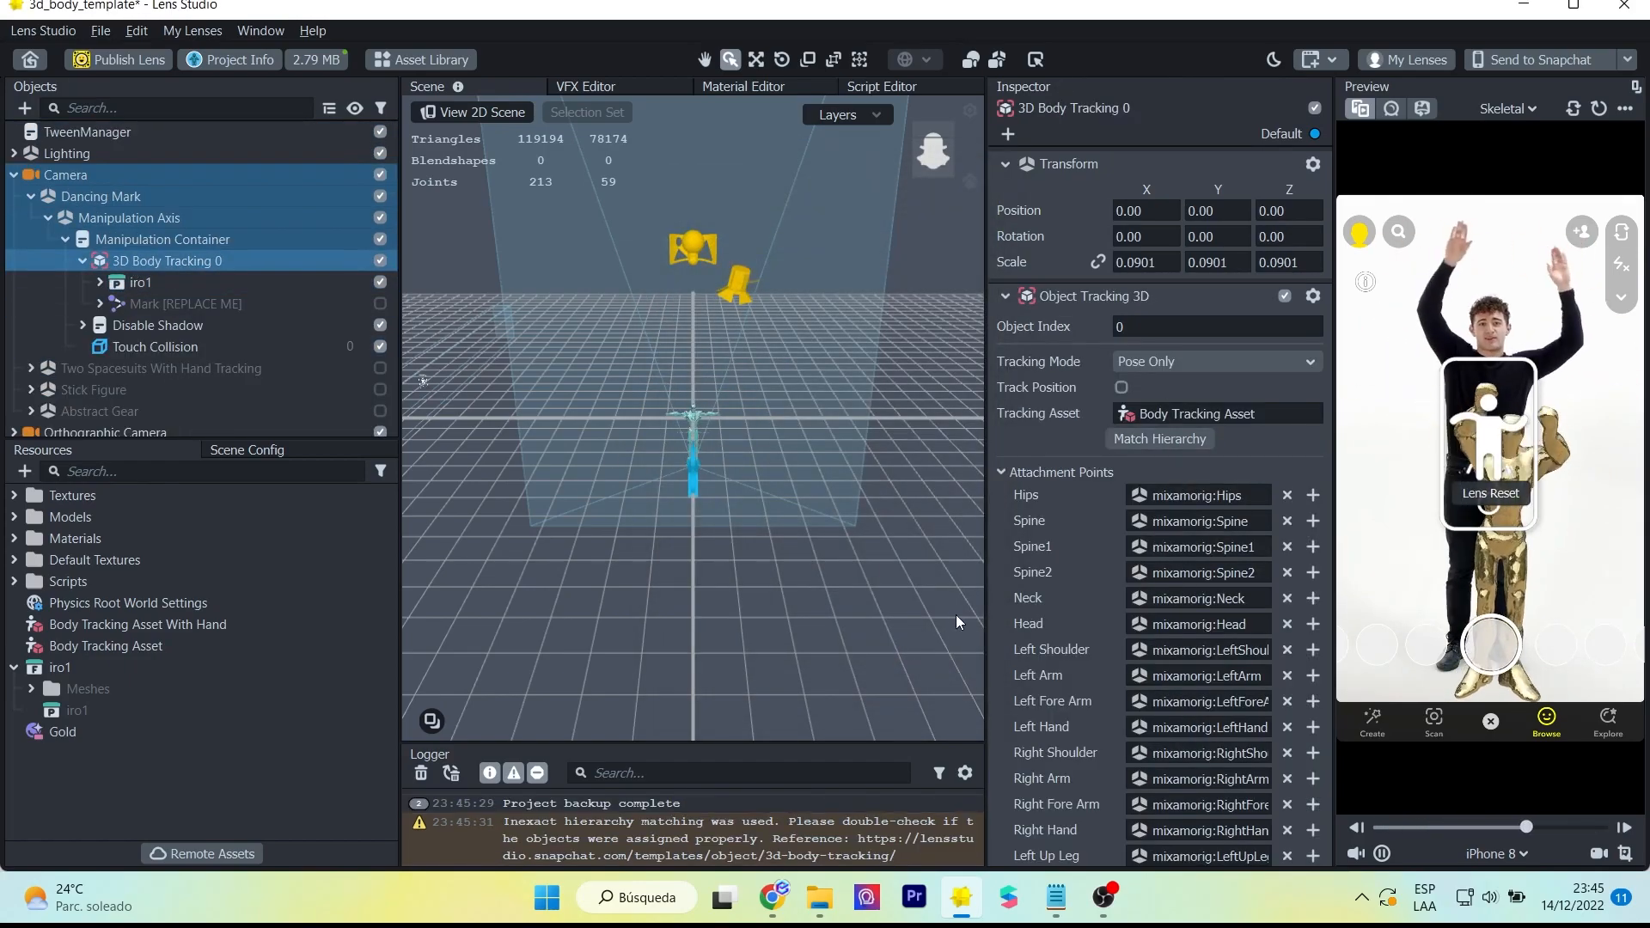
- Switch the preview footage to the Two People Dancing 1 object tracking clip
left_click(1510, 109)
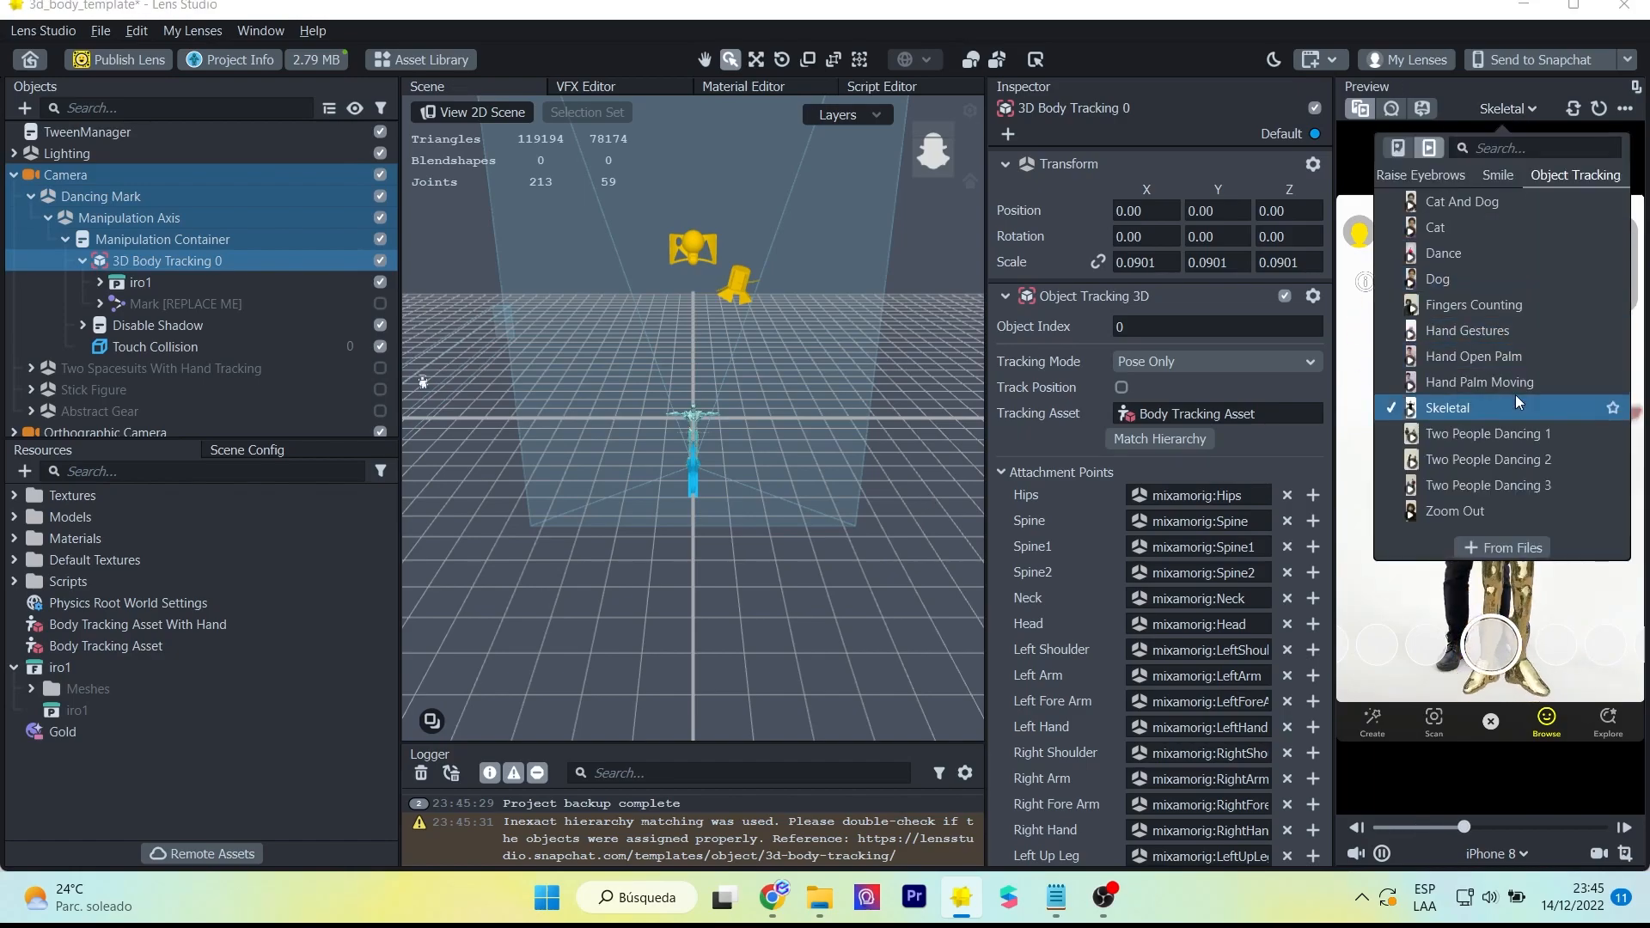
left_click(1487, 433)
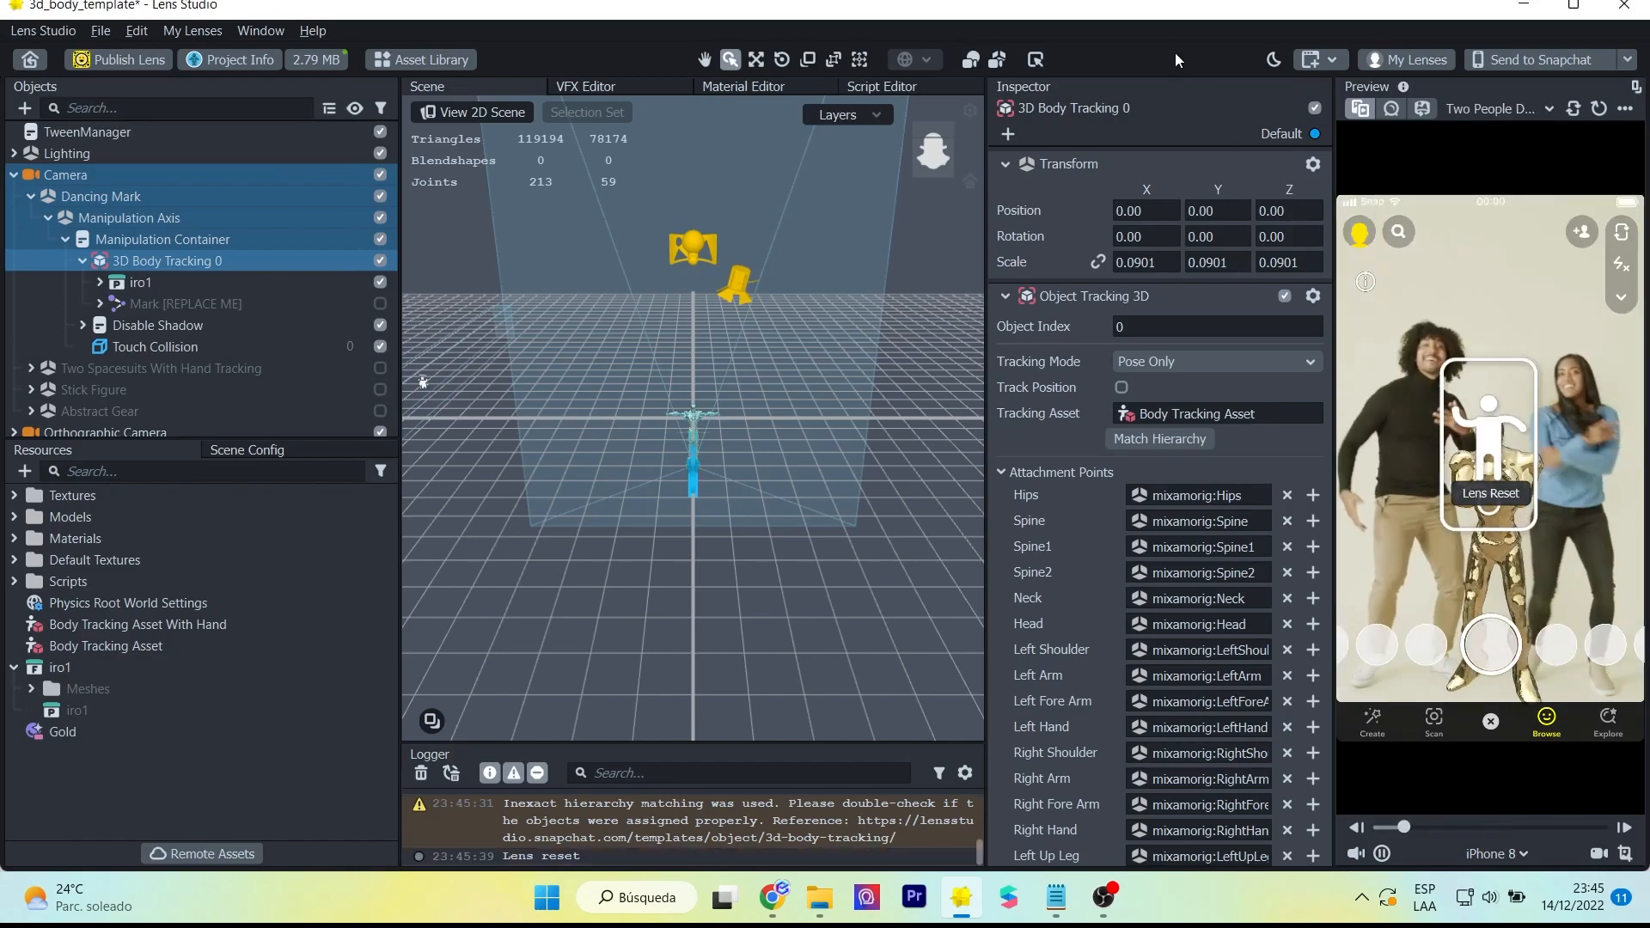